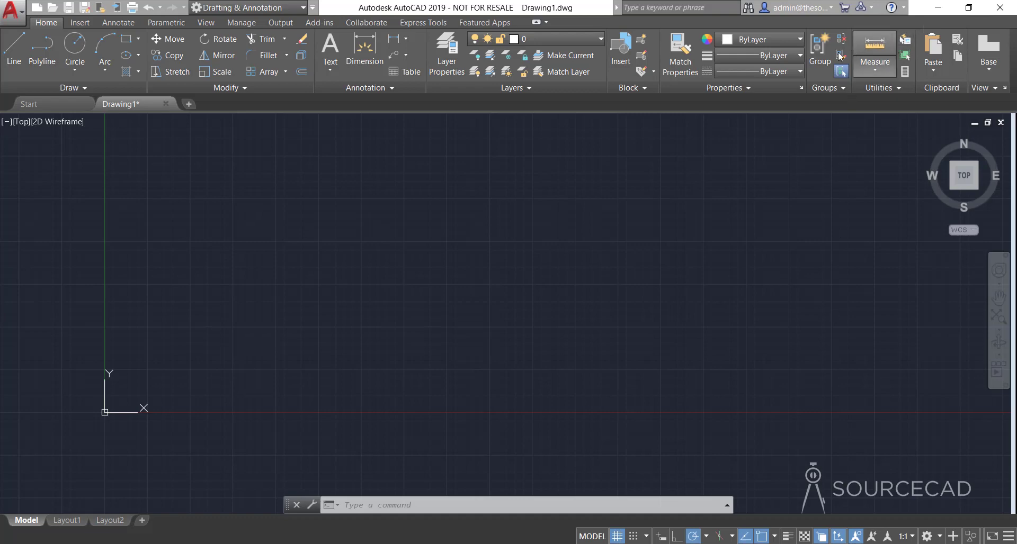
Look over the linetypes loaded in the drawing, keeping ByLayer as the current linetype
{"action": "left_click", "coordinate": [770, 72]}
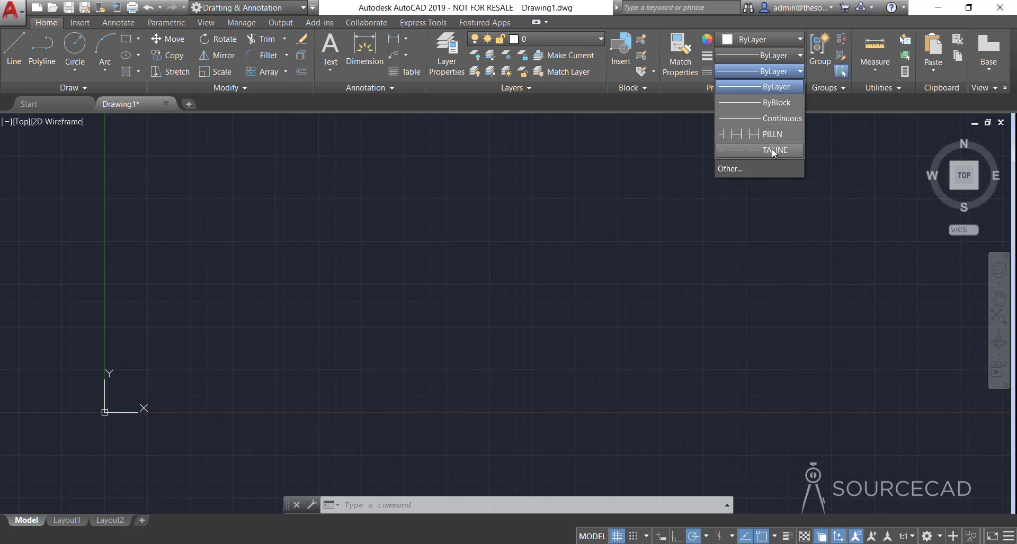
{"action": "left_click", "coordinate": [752, 85]}
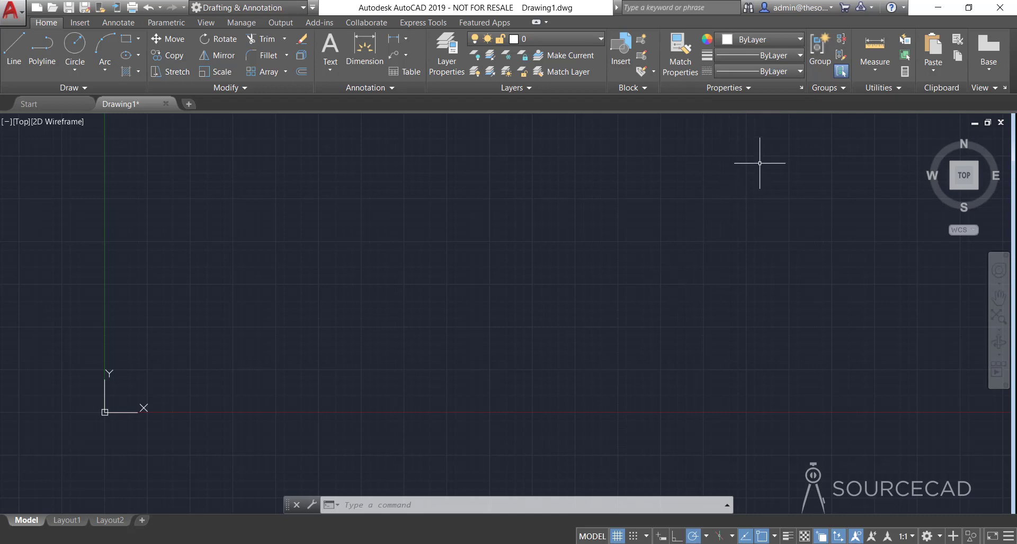
Switch to the desktop, open the First line .lin file in Notepad, examine the TALINE linetype definition and close the file
{"action": "left_click", "coordinate": [938, 8]}
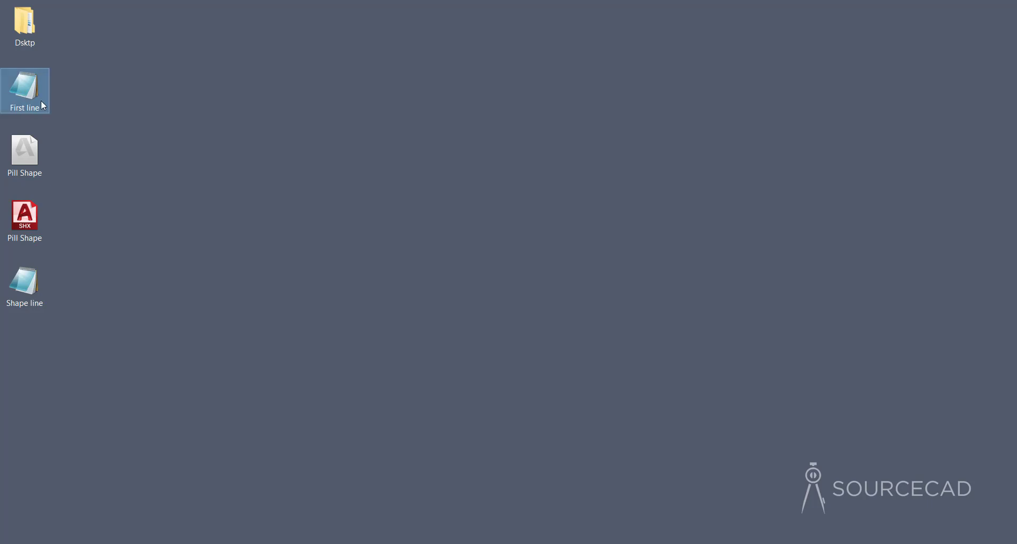
{"action": "mouse_move", "coordinate": [26, 100]}
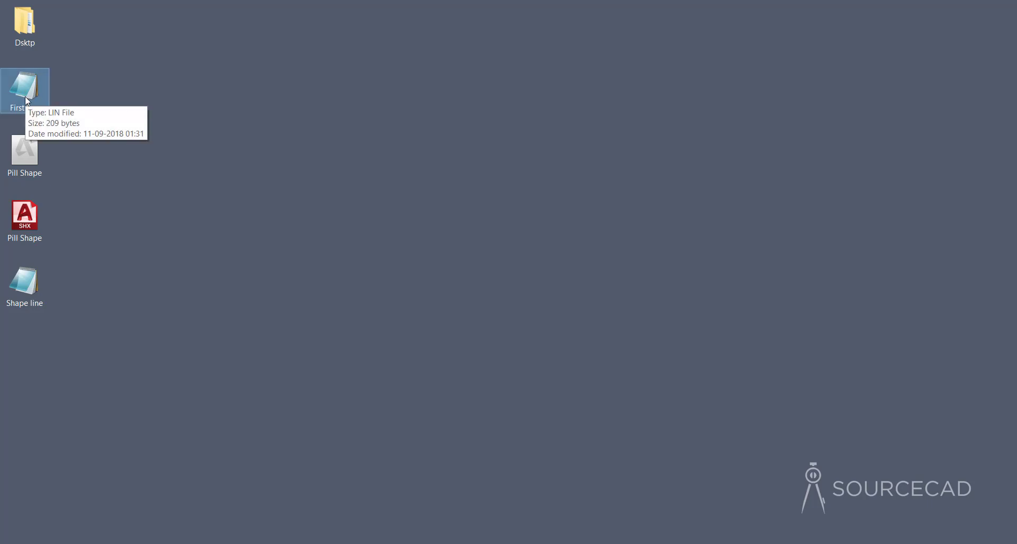
{"action": "right_click", "coordinate": [26, 83]}
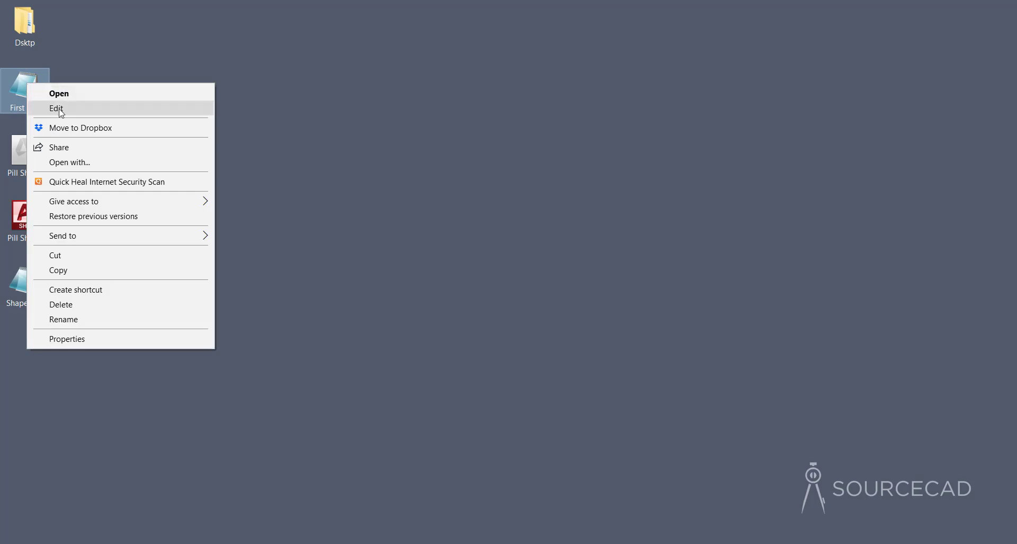
{"action": "left_click", "coordinate": [121, 160]}
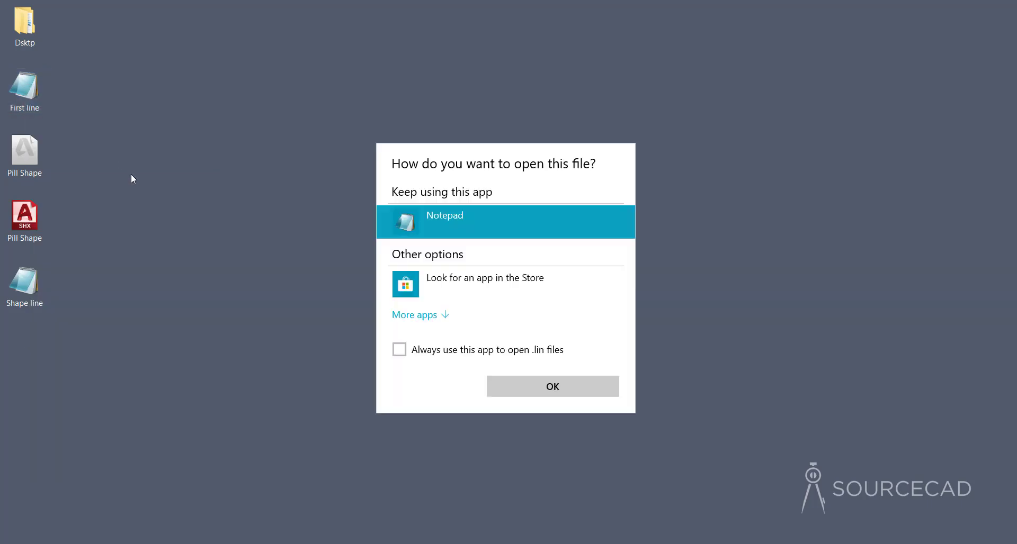
{"action": "left_click", "coordinate": [527, 391]}
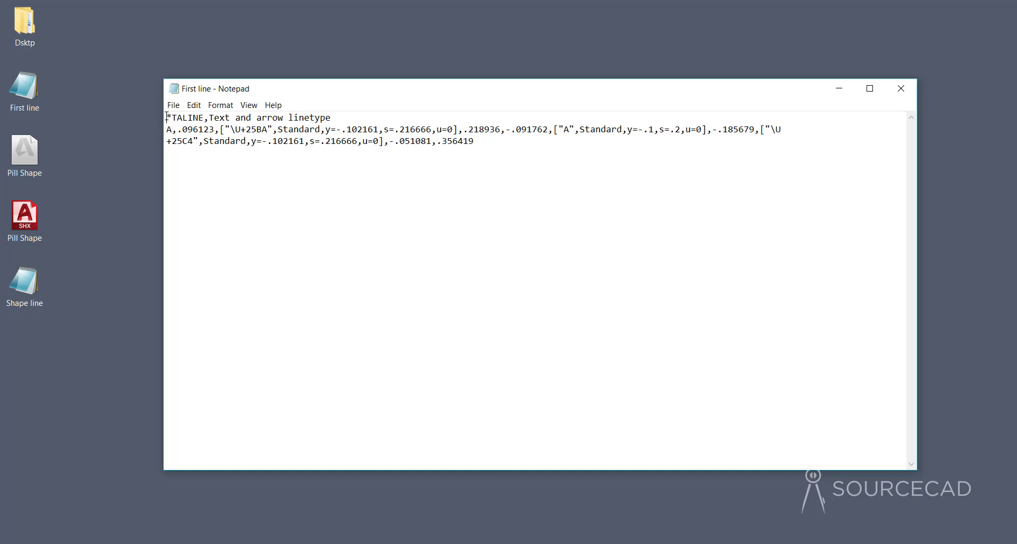
{"action": "left_click_drag", "start_coordinate": [172, 118], "coordinate": [520, 147]}
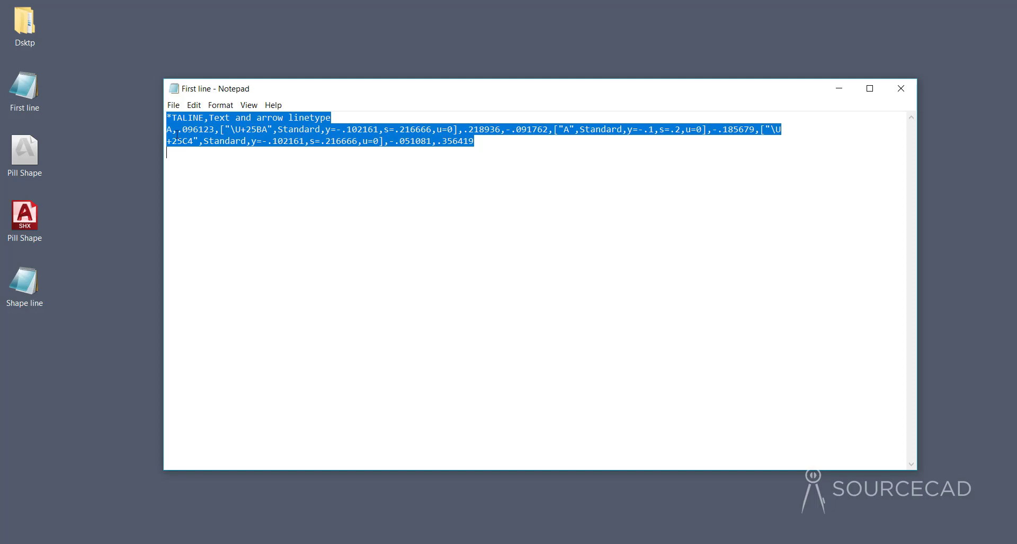
{"action": "left_click", "coordinate": [379, 173]}
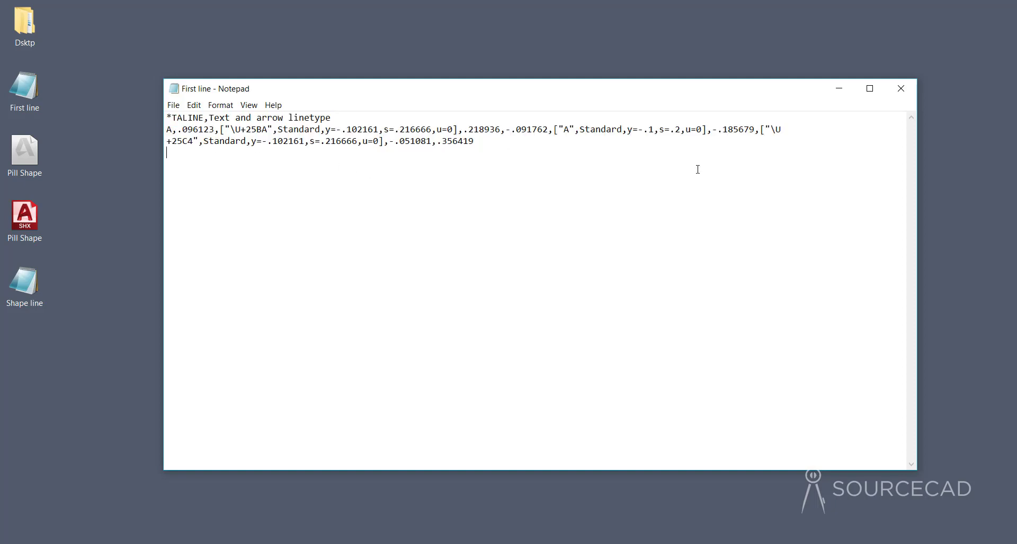
{"action": "left_click", "coordinate": [900, 88]}
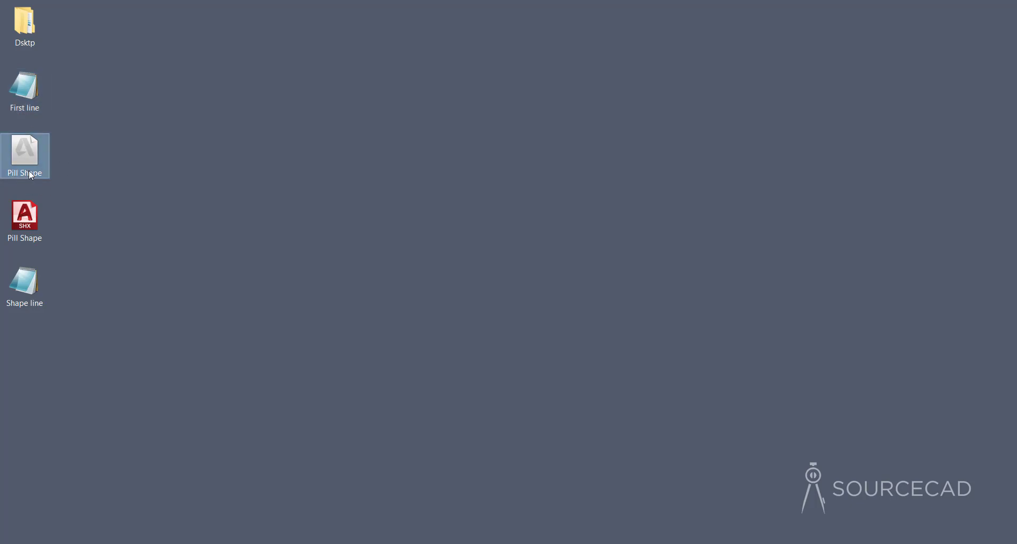
Open the Pill Shape .shp file in Notepad, examine the PILL shape definition and close the file
{"action": "right_click", "coordinate": [34, 148]}
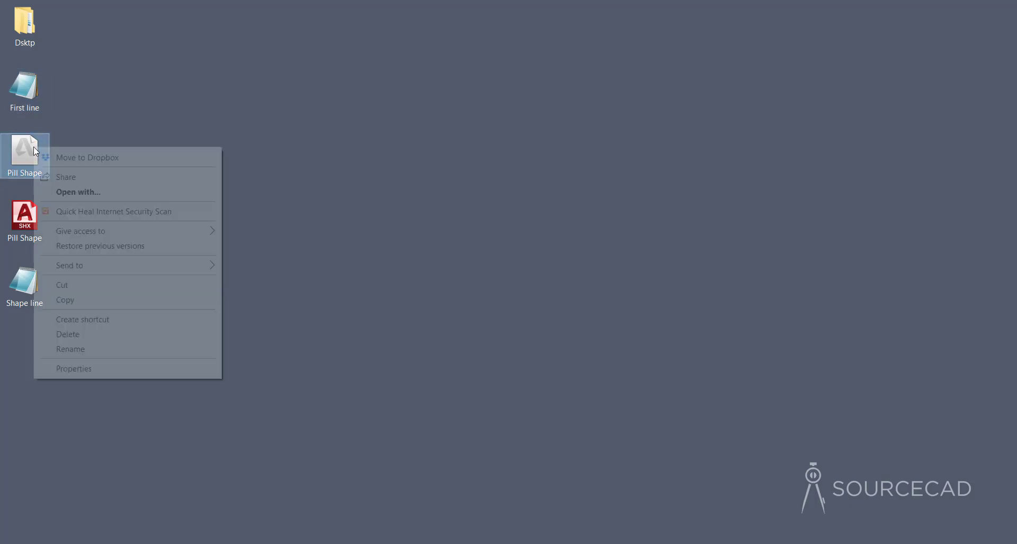
{"action": "left_click", "coordinate": [68, 193]}
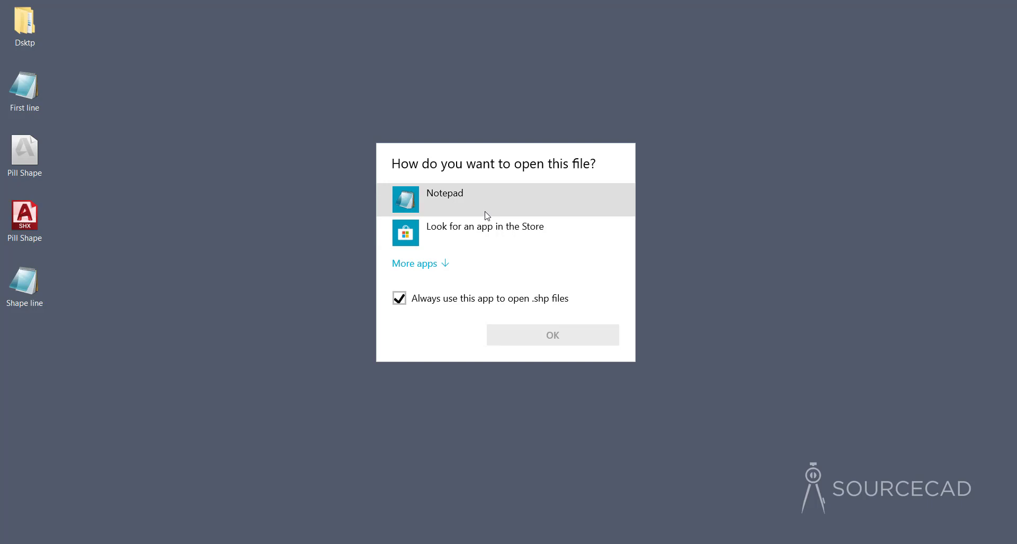
{"action": "left_click", "coordinate": [483, 210]}
{"action": "left_click", "coordinate": [512, 336]}
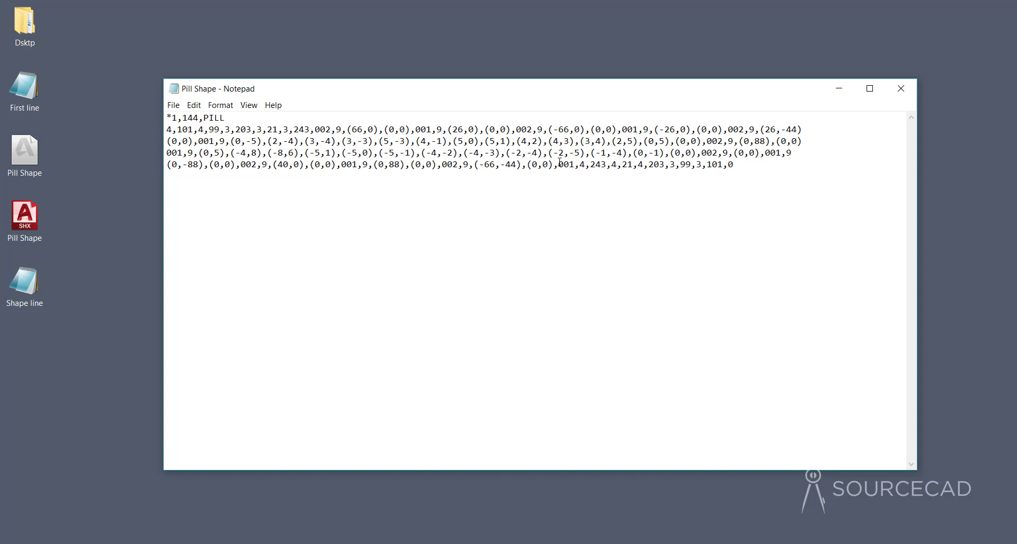
{"action": "left_click_drag", "start_coordinate": [204, 117], "coordinate": [227, 118]}
{"action": "left_click", "coordinate": [415, 236]}
{"action": "left_click", "coordinate": [901, 89]}
Switch back to AutoCAD and review the available linetypes, leaving the current one as it is
{"action": "left_click", "coordinate": [122, 182]}
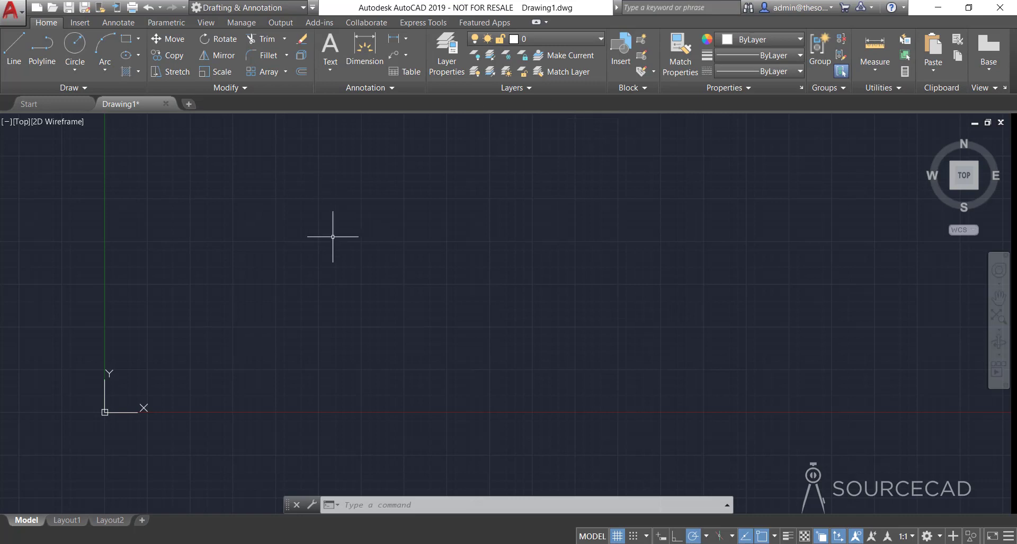
{"action": "left_click", "coordinate": [771, 72]}
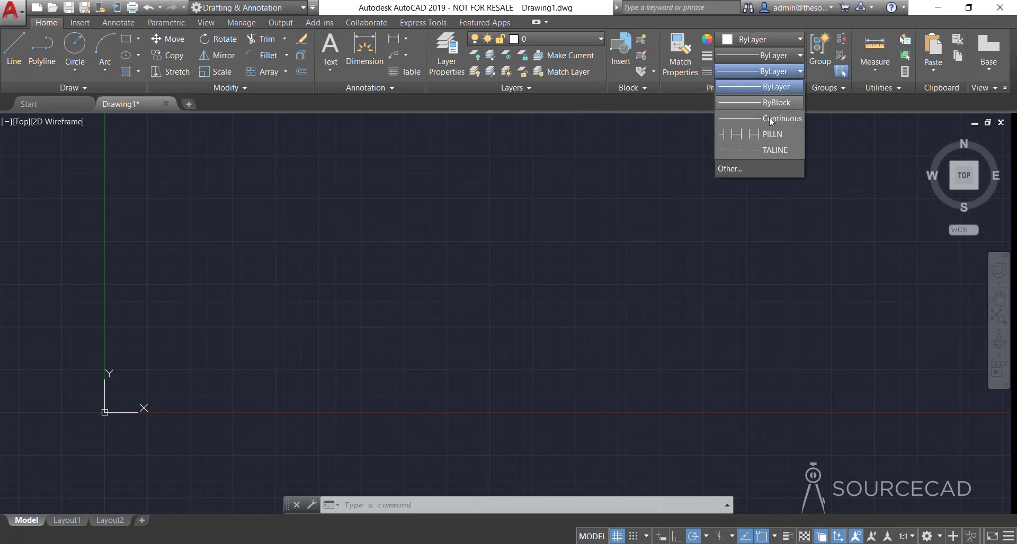
{"action": "left_click", "coordinate": [551, 137]}
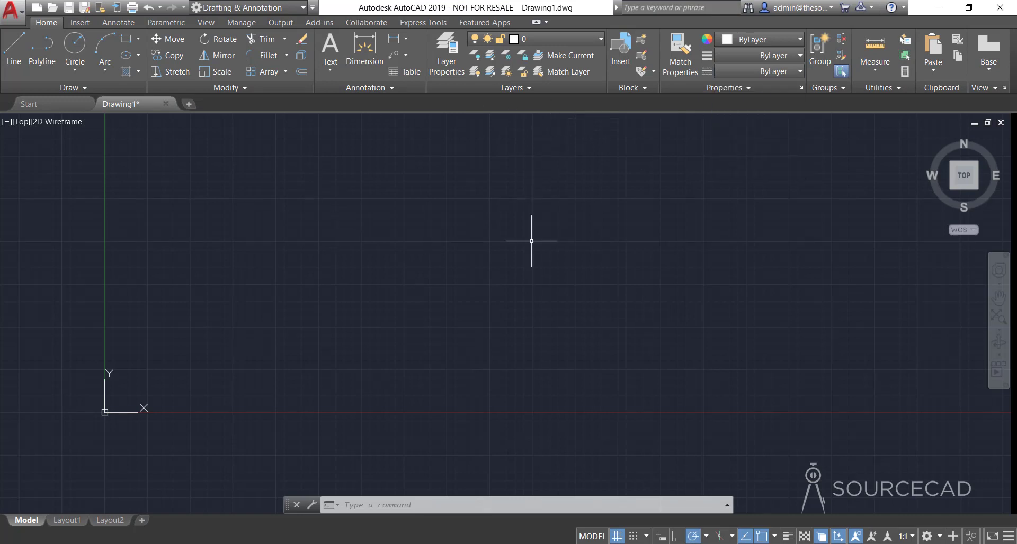
Place a multiline text object containing the letter A in the empty drawing area
{"action": "left_click", "coordinate": [331, 47]}
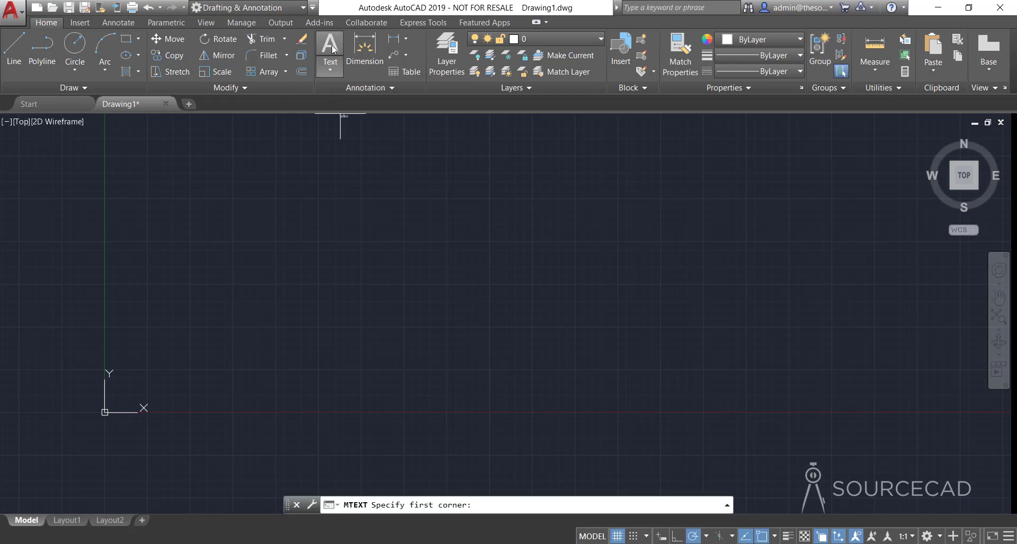
{"action": "scroll", "coordinate": [440, 272], "scroll_direction": "up", "scroll_amount": 2}
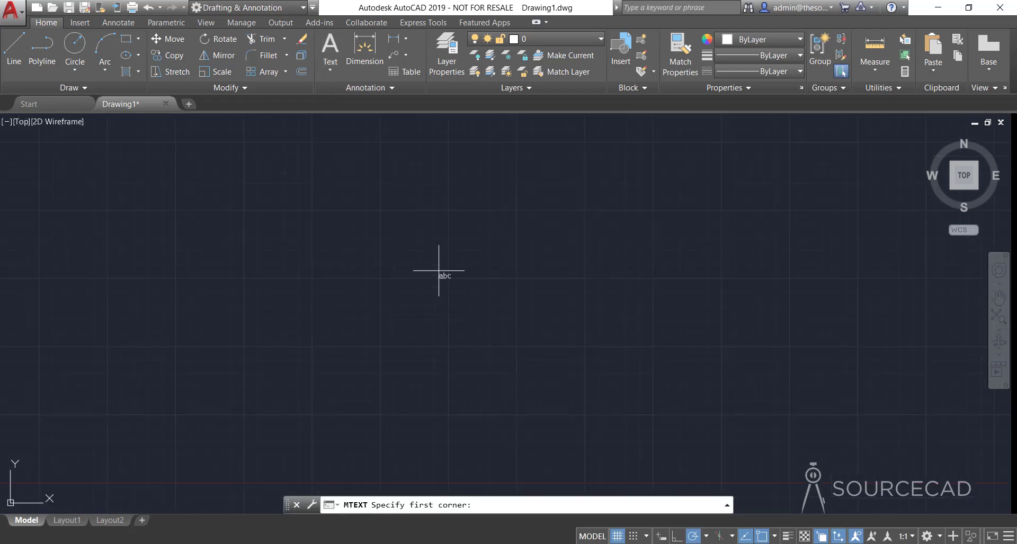
{"action": "scroll", "coordinate": [431, 275], "scroll_direction": "up", "scroll_amount": 1}
{"action": "left_click", "coordinate": [427, 246]}
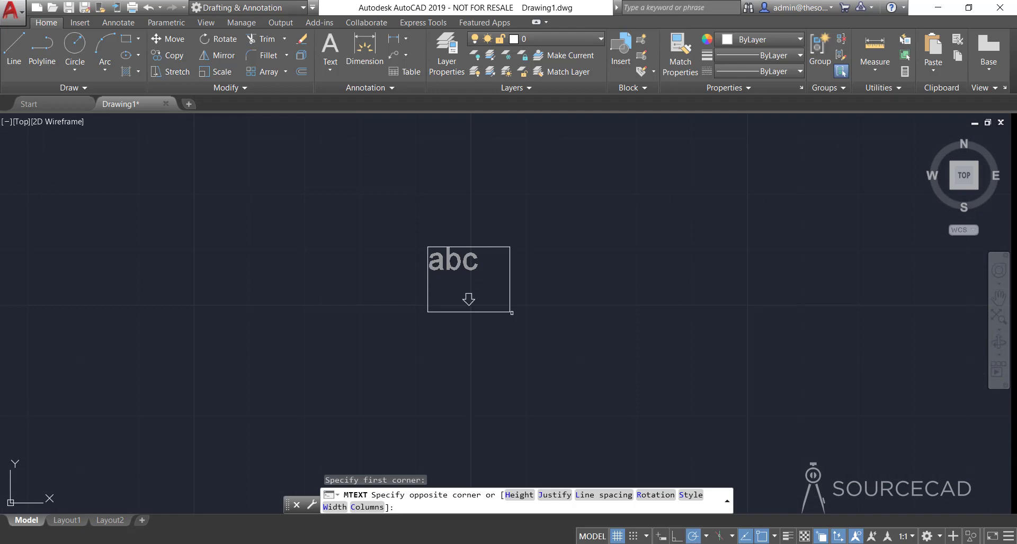
{"action": "left_click", "coordinate": [555, 284]}
{"action": "type", "text": "A"}
{"action": "left_click", "coordinate": [628, 291]}
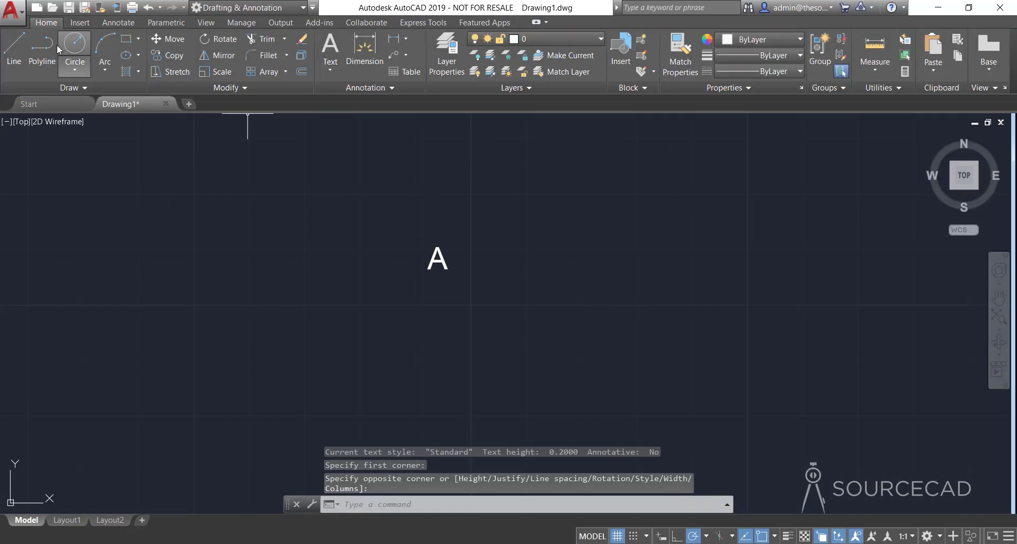
Draw a horizontal line 1 unit long, running from the left of the letter A through it
{"action": "left_click", "coordinate": [14, 50]}
{"action": "left_click", "coordinate": [380, 261]}
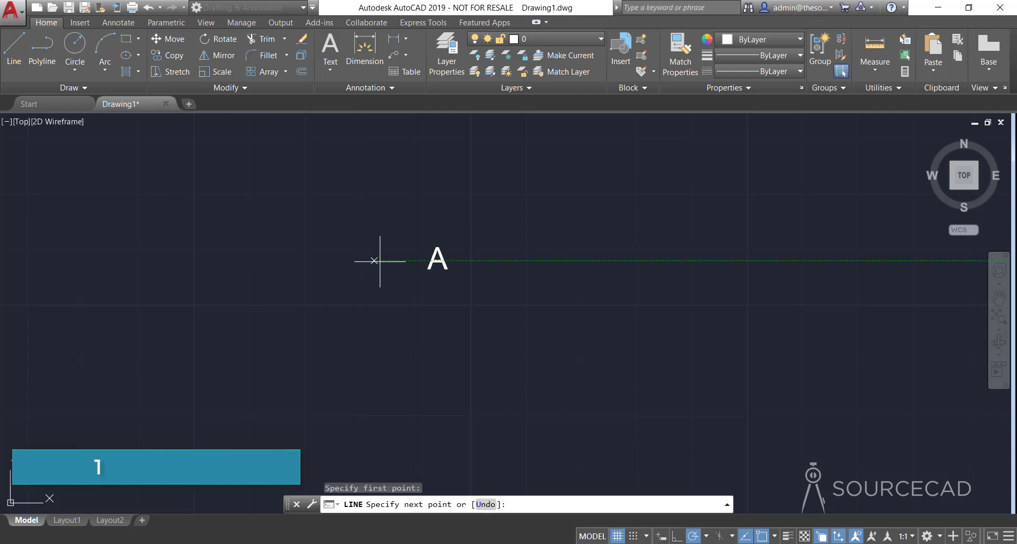
{"action": "type", "text": "1"}
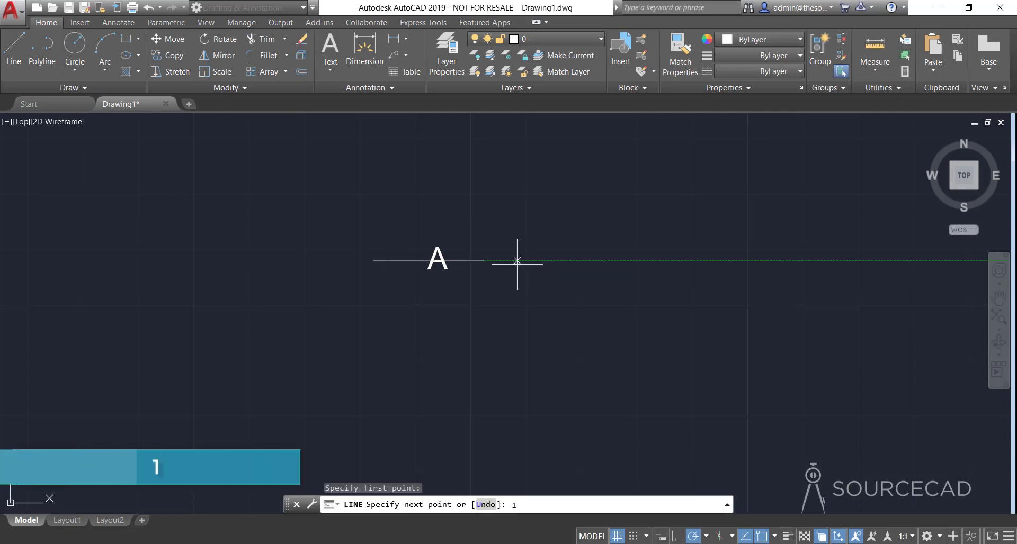
{"action": "key", "text": "Return"}
{"action": "key", "text": "Return"}
Explode the multiline text A into single-line text
{"action": "left_click", "coordinate": [445, 267]}
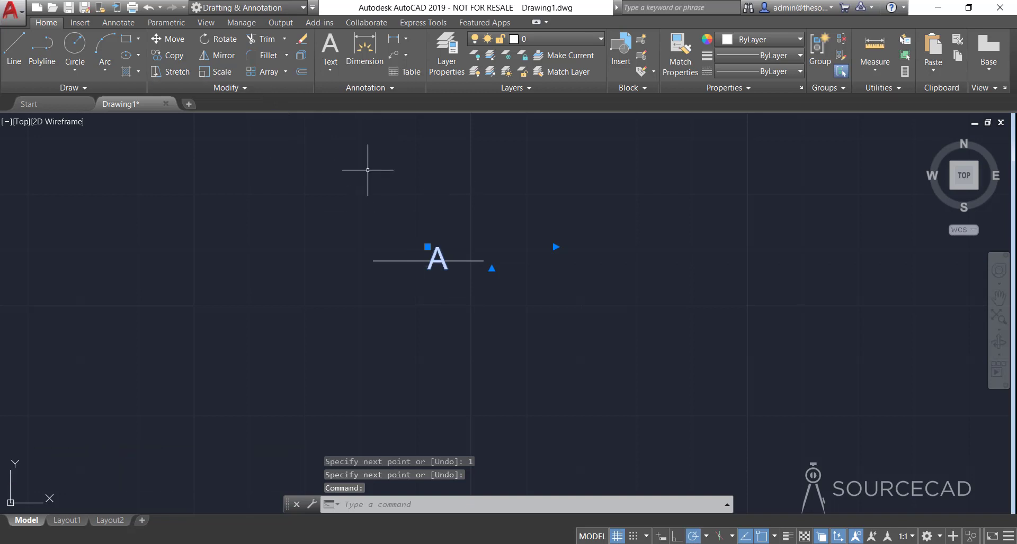
{"action": "key", "text": "x"}
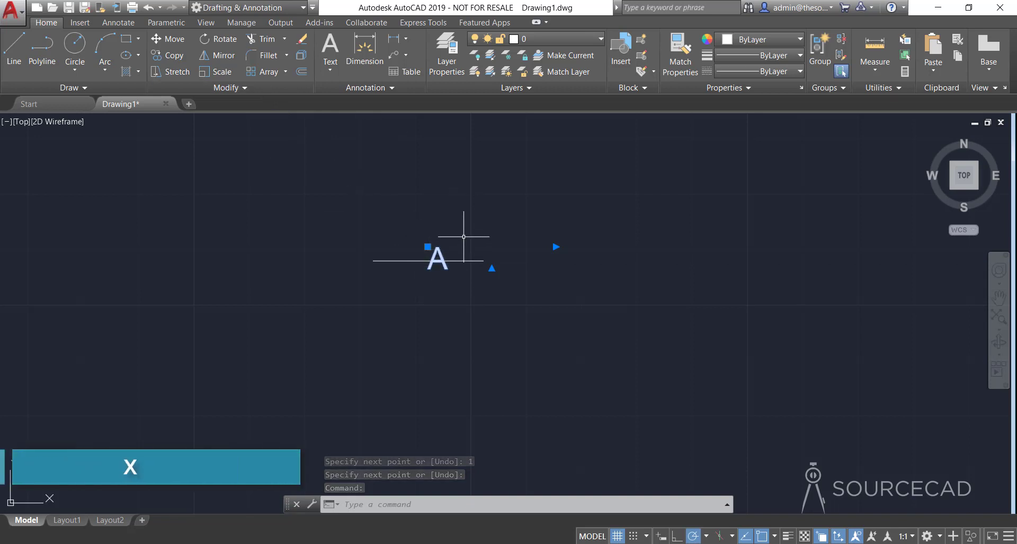
{"action": "key", "text": "Return"}
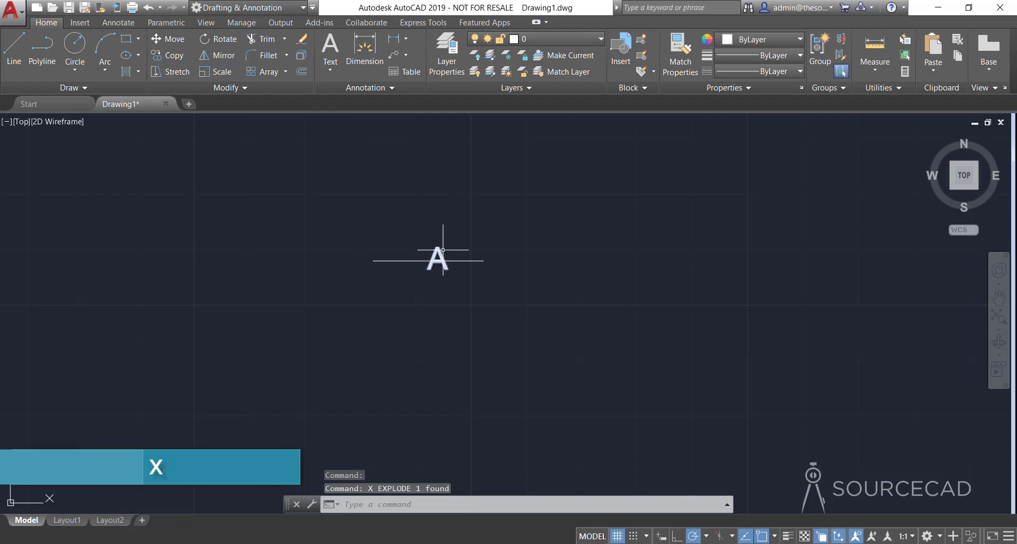
Set the justification of the single-line text A to Middle center in its properties, and close the properties
{"action": "left_click", "coordinate": [448, 254]}
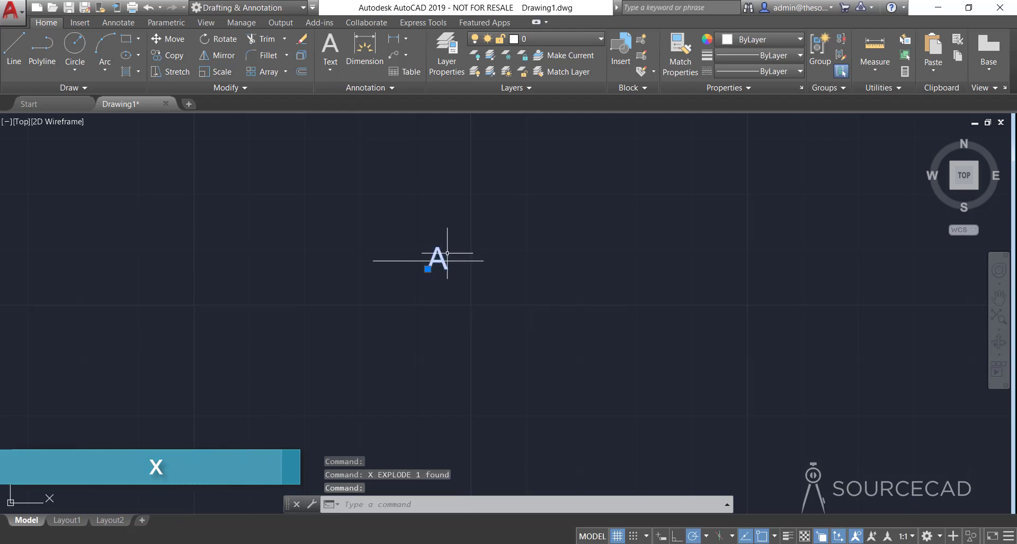
{"action": "right_click", "coordinate": [451, 223]}
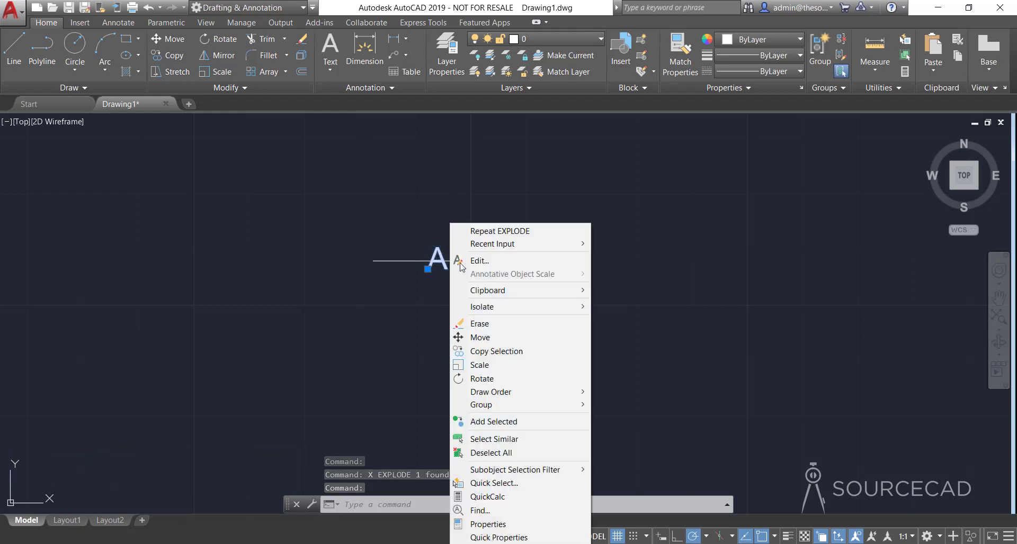
{"action": "left_click", "coordinate": [504, 524]}
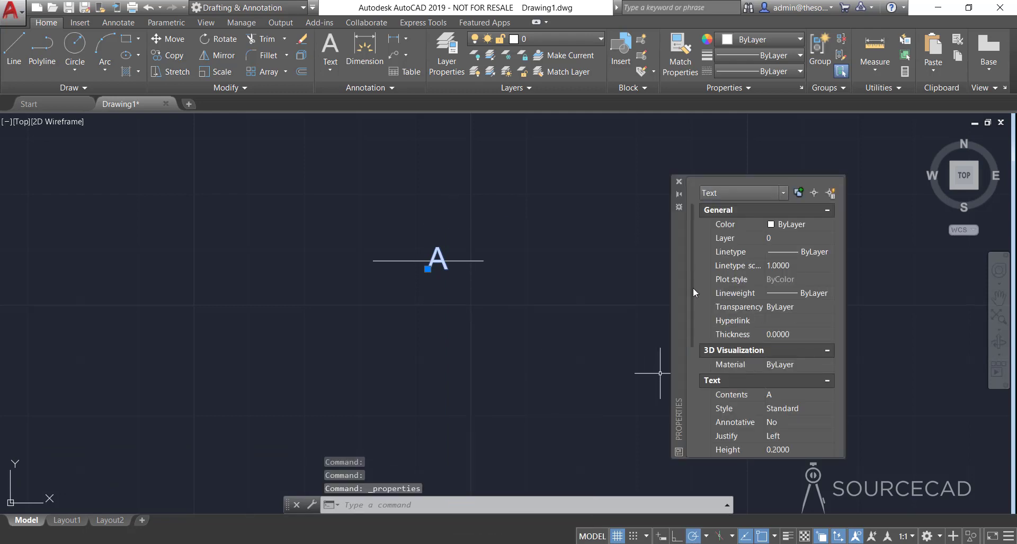
{"action": "left_click_drag", "start_coordinate": [690, 299], "coordinate": [688, 430]}
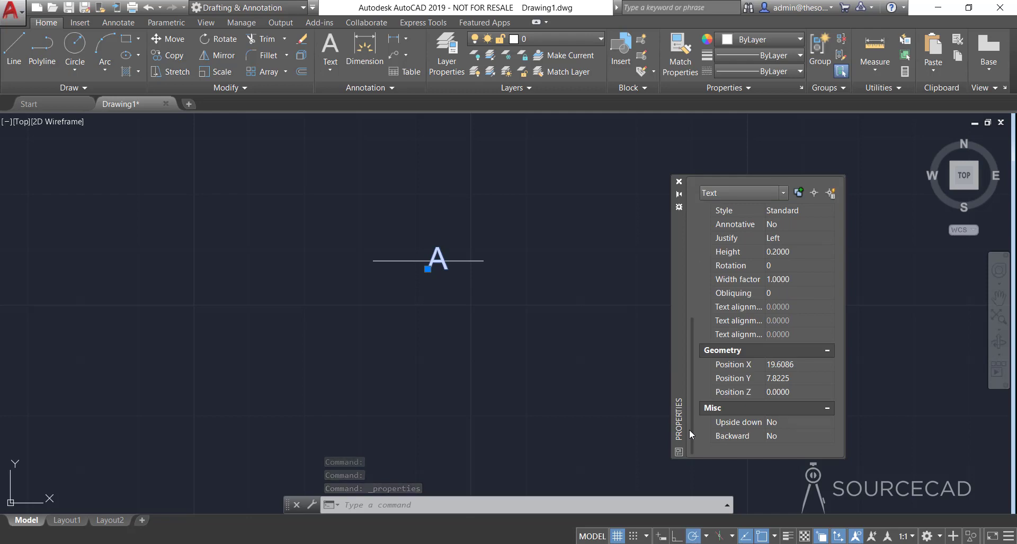
{"action": "left_click_drag", "start_coordinate": [691, 415], "coordinate": [691, 396]}
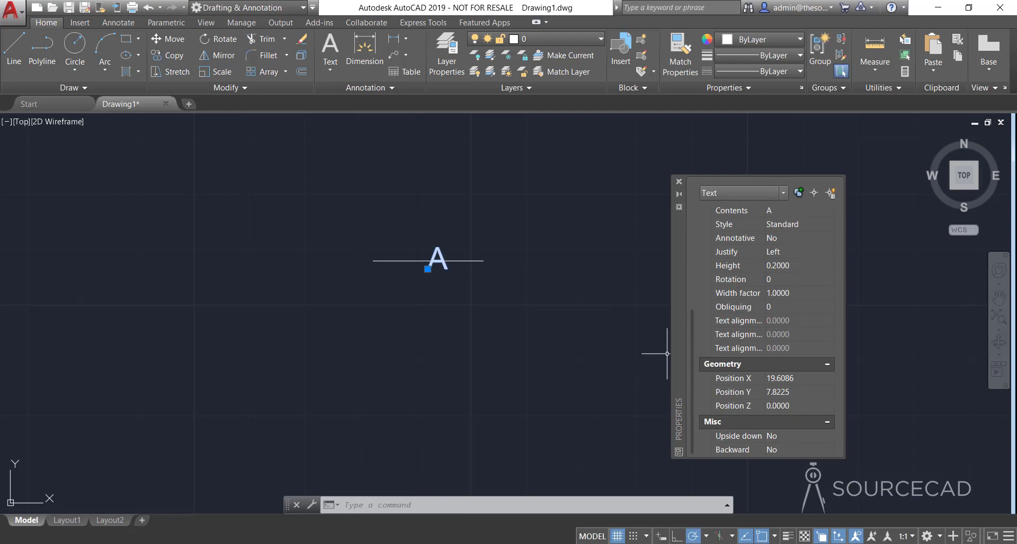
{"action": "left_click", "coordinate": [792, 252]}
{"action": "left_click", "coordinate": [814, 251]}
{"action": "left_click", "coordinate": [810, 319]}
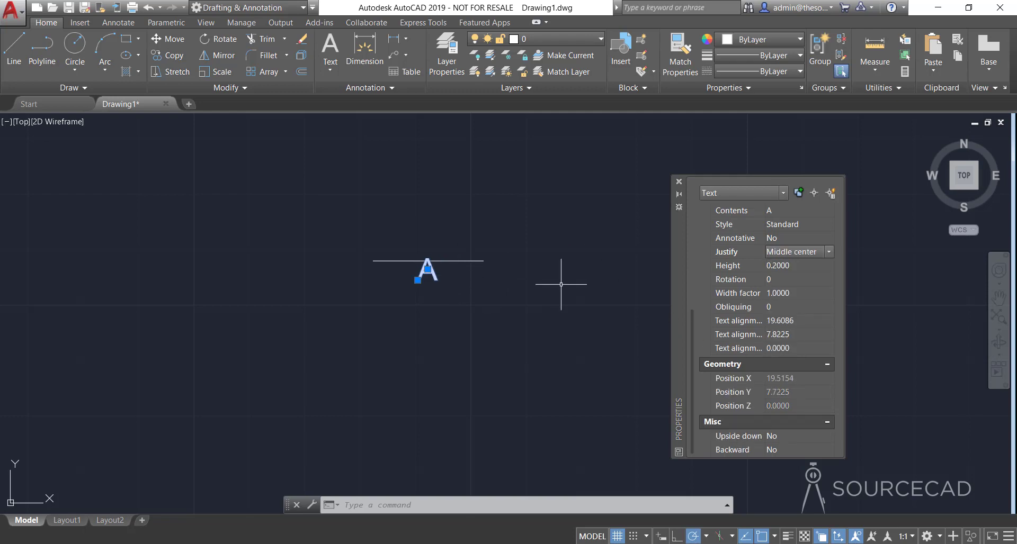
{"action": "key", "text": "Escape"}
{"action": "key", "text": "ctrl+1"}
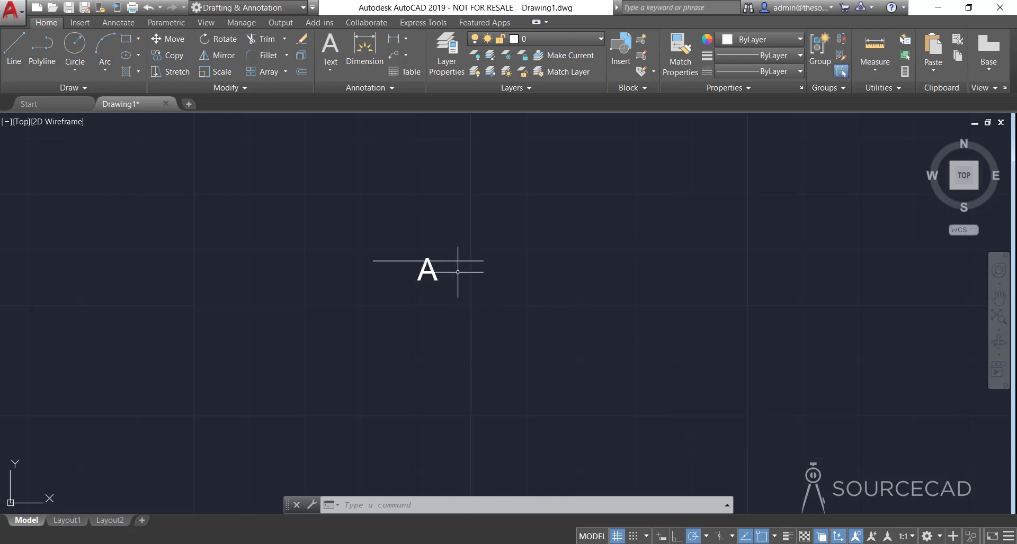
Move the letter A by its middle-center point onto the midpoint of the horizontal line
{"action": "left_click", "coordinate": [427, 267]}
{"action": "scroll", "coordinate": [426, 268], "scroll_direction": "up", "scroll_amount": 2}
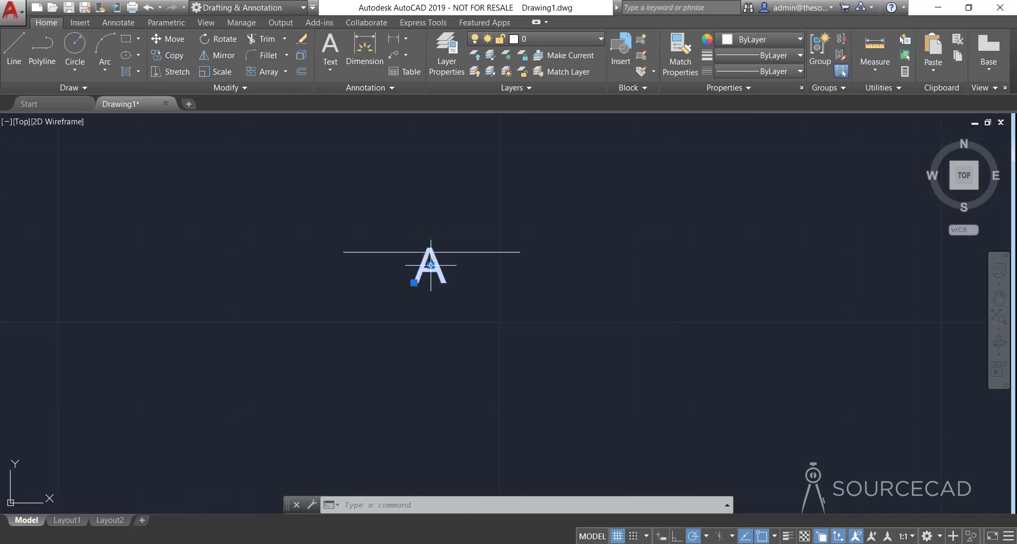
{"action": "left_click", "coordinate": [432, 265]}
{"action": "left_click", "coordinate": [432, 253]}
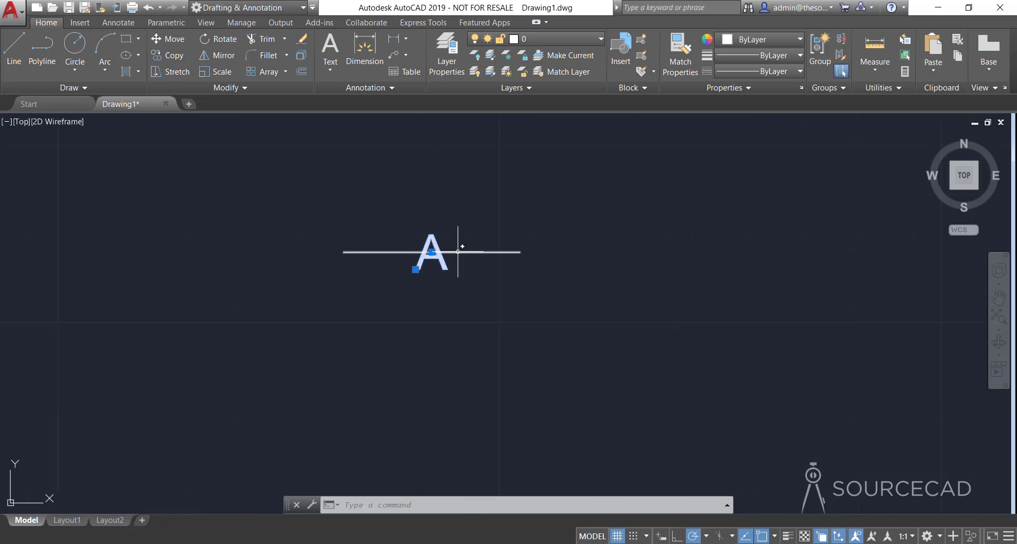
{"action": "key", "text": "Escape"}
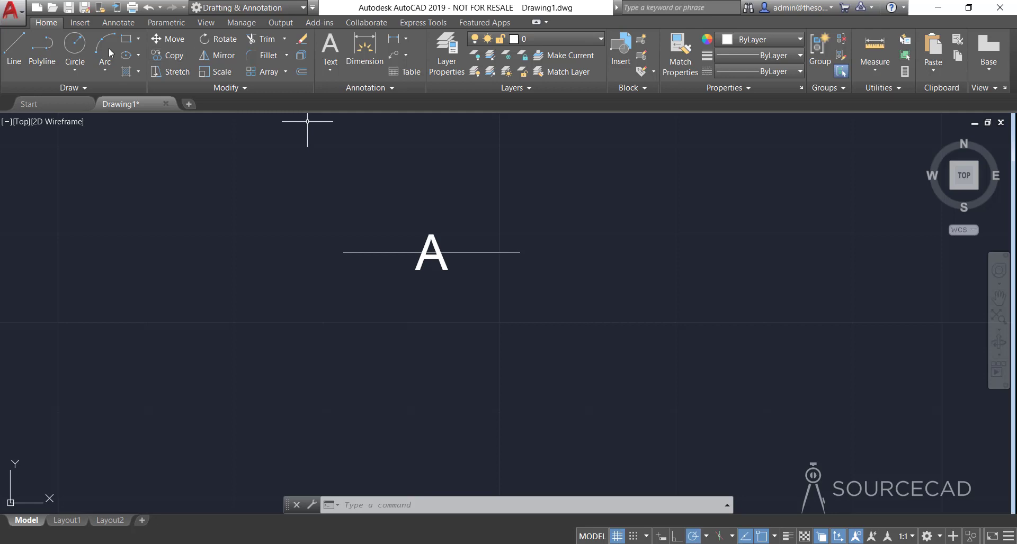
Draw a circle with a radius of about 0.18 around the letter A, centred on the text
{"action": "left_click", "coordinate": [80, 45]}
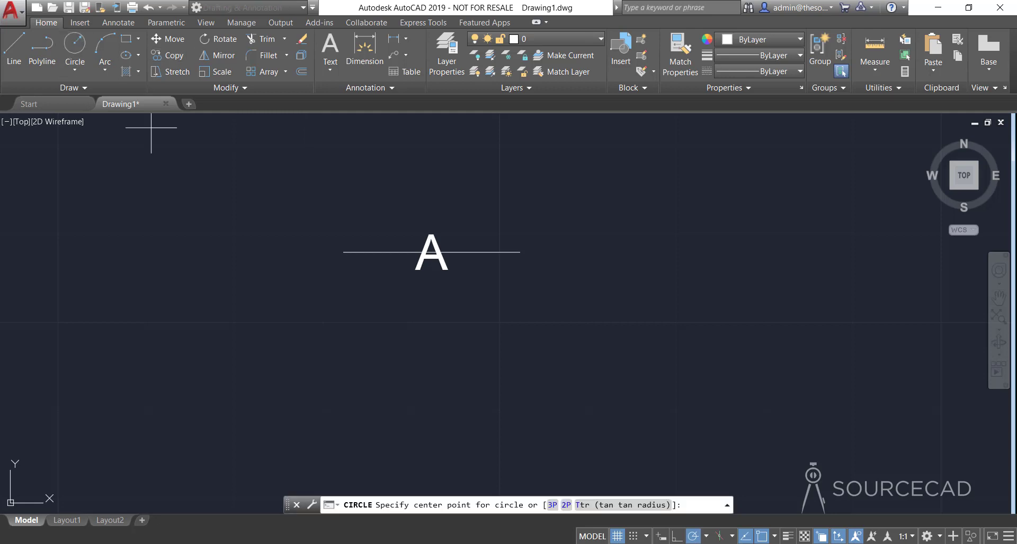
{"action": "left_click", "coordinate": [432, 253]}
{"action": "left_click", "coordinate": [429, 221]}
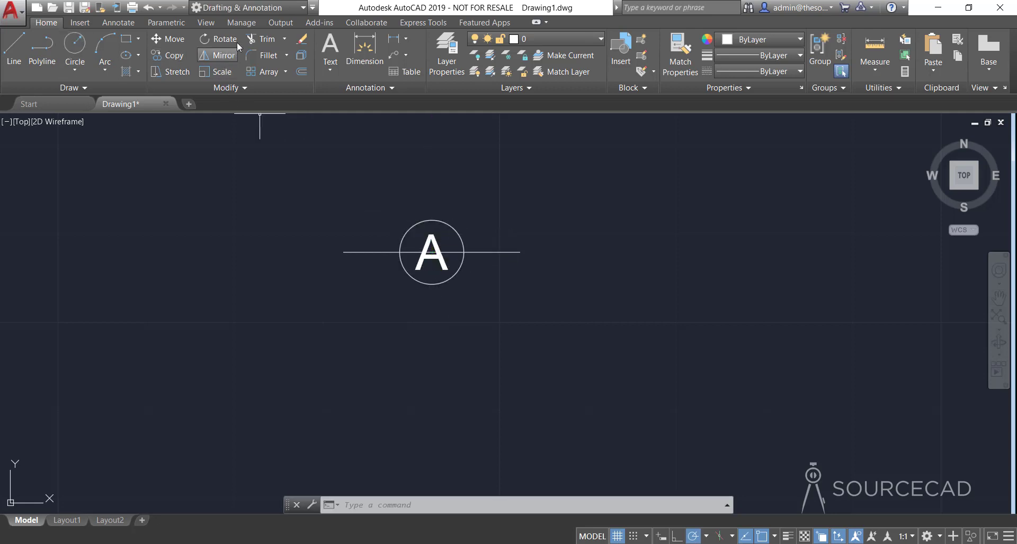
Trim away the part of the horizontal line inside the circle and erase the circle
{"action": "left_click", "coordinate": [257, 37]}
{"action": "key", "text": "Return"}
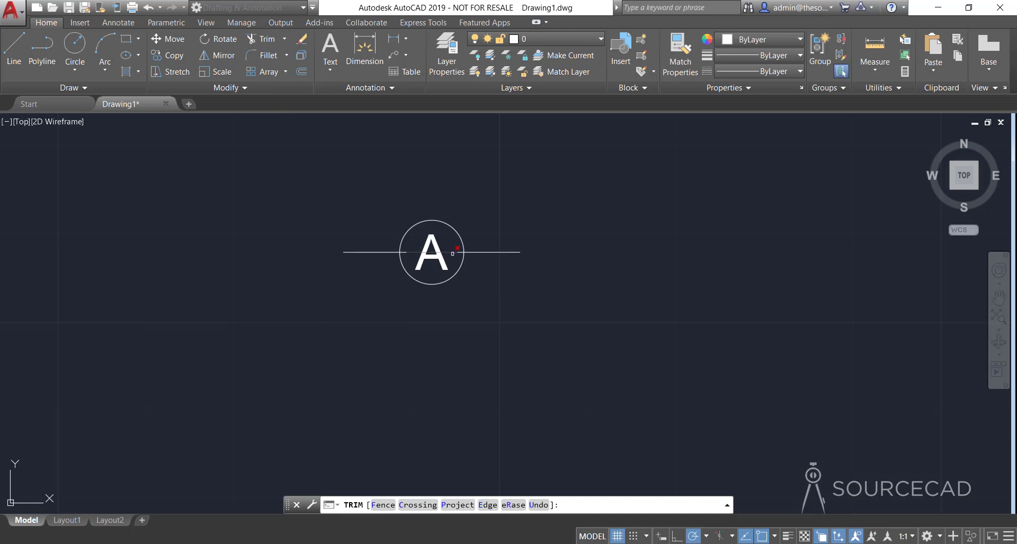
{"action": "left_click", "coordinate": [456, 252]}
{"action": "key", "text": "Escape"}
{"action": "left_click", "coordinate": [416, 241]}
{"action": "left_click", "coordinate": [396, 216]}
{"action": "key", "text": "Delete"}
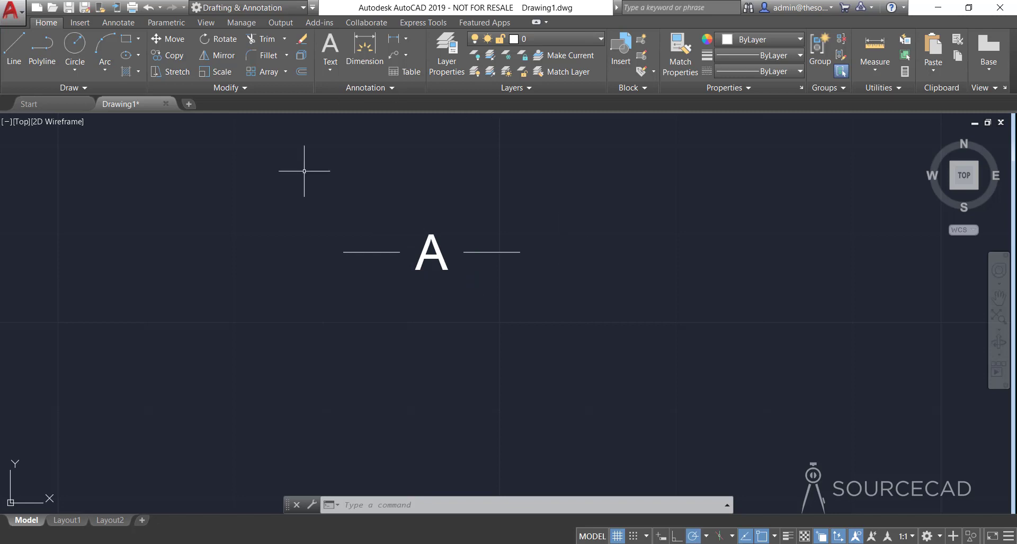
Start the MKLTYPE command and save to the existing linetype file First line on the Desktop, accepting the replacement
{"action": "middle_click_drag", "start_coordinate": [522, 226], "coordinate": [554, 272]}
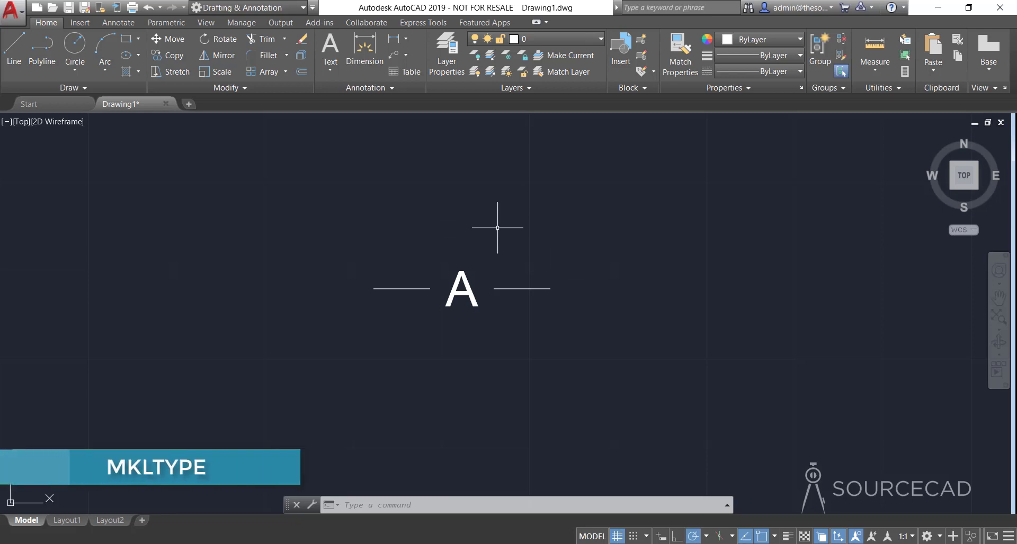
{"action": "type", "text": "MKLTYPE"}
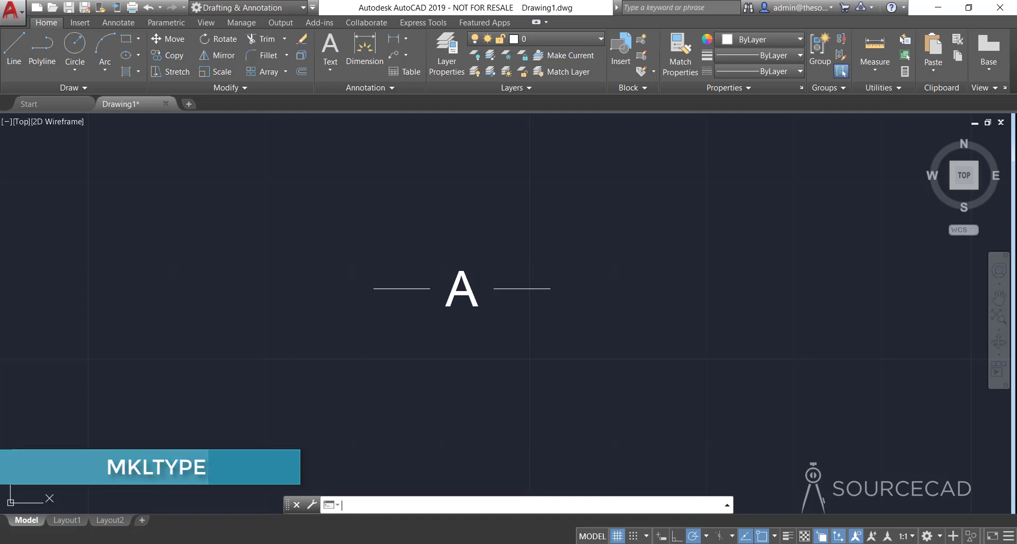
{"action": "key", "text": "Return"}
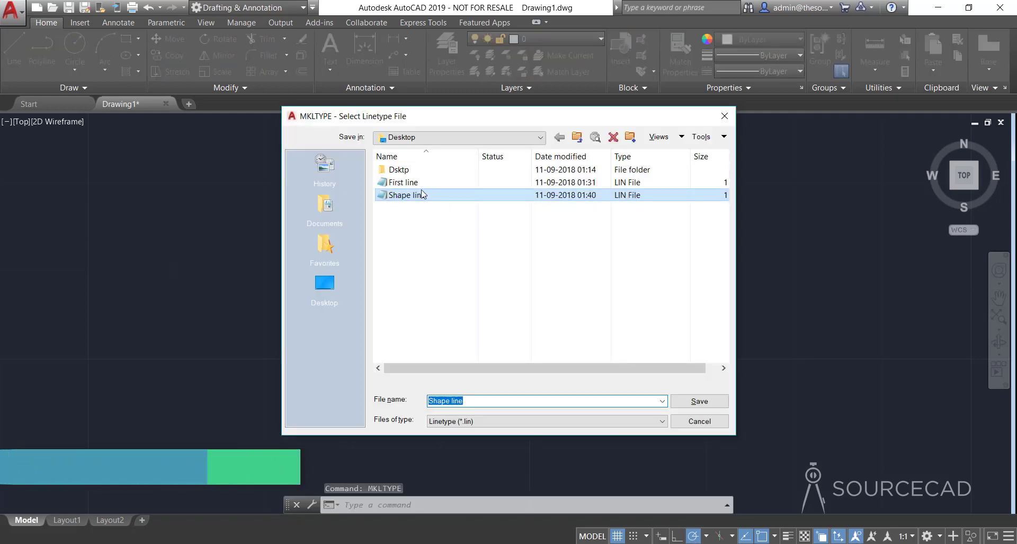
{"action": "left_click", "coordinate": [402, 183]}
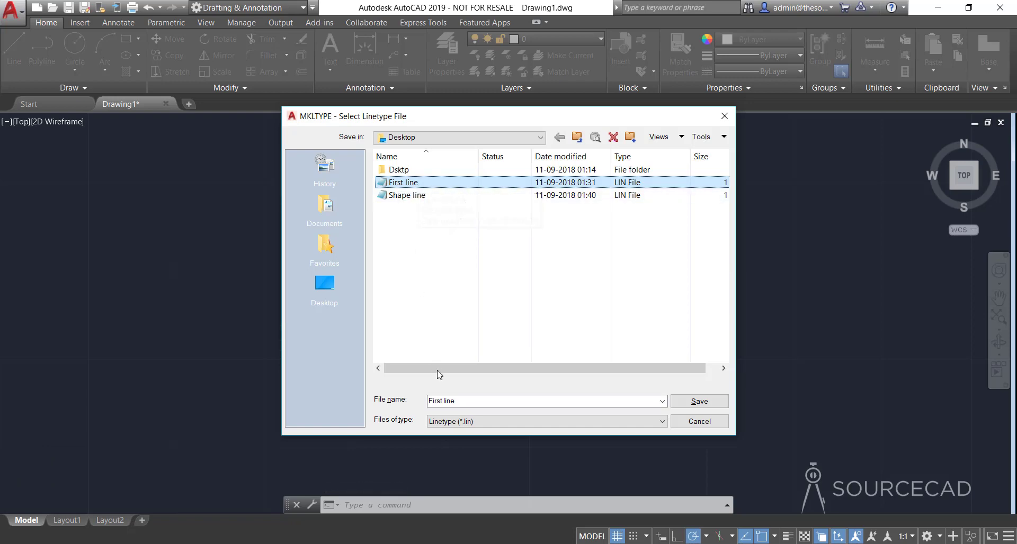
{"action": "left_click", "coordinate": [691, 404]}
{"action": "left_click_drag", "start_coordinate": [534, 233], "coordinate": [597, 249]}
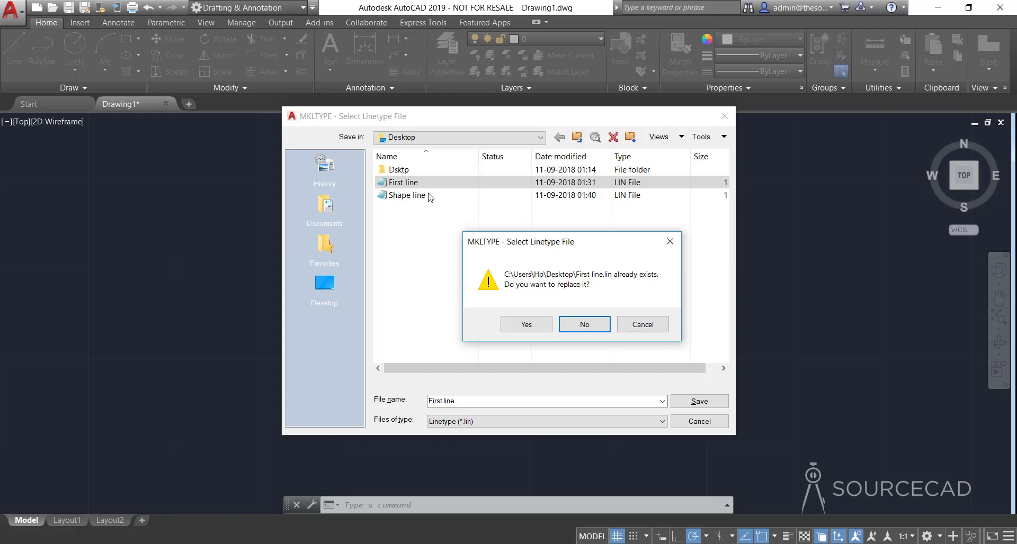
{"action": "left_click", "coordinate": [527, 325]}
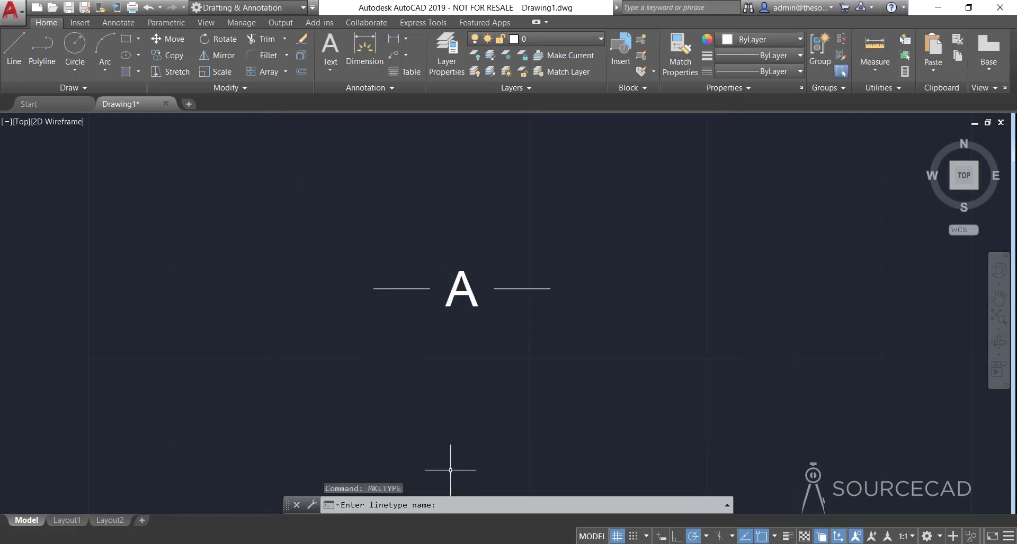
Name the linetype ALINE and give it the description "Linetype with single text"
{"action": "type", "text": "A"}
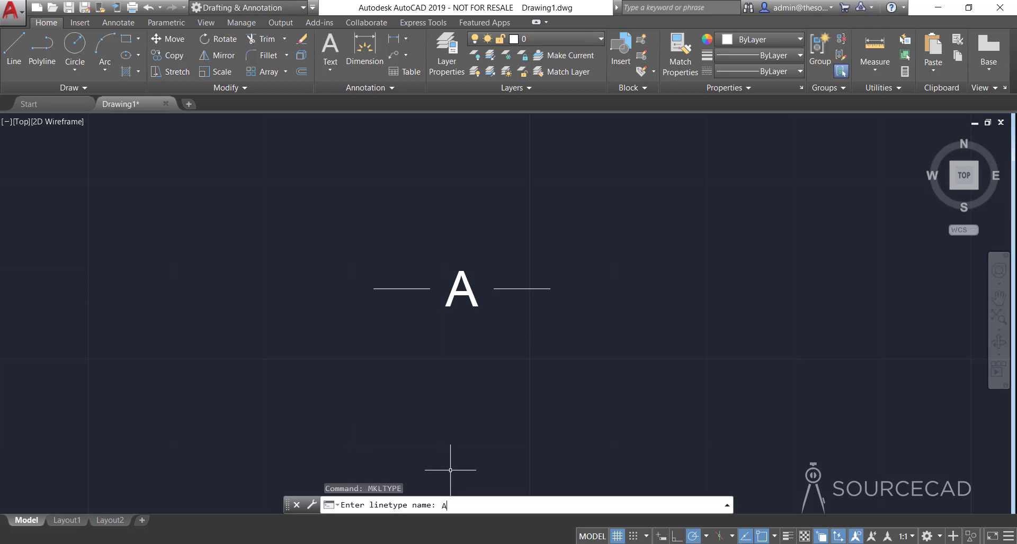
{"action": "type", "text": "LINE"}
{"action": "key", "text": "Return"}
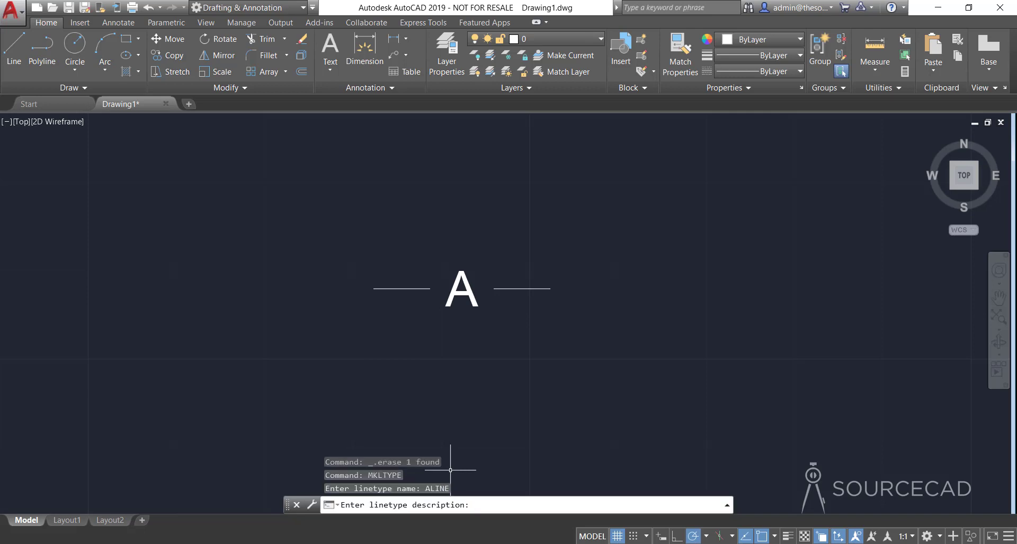
{"action": "type", "text": "Linetype with single text"}
{"action": "key", "text": "Return"}
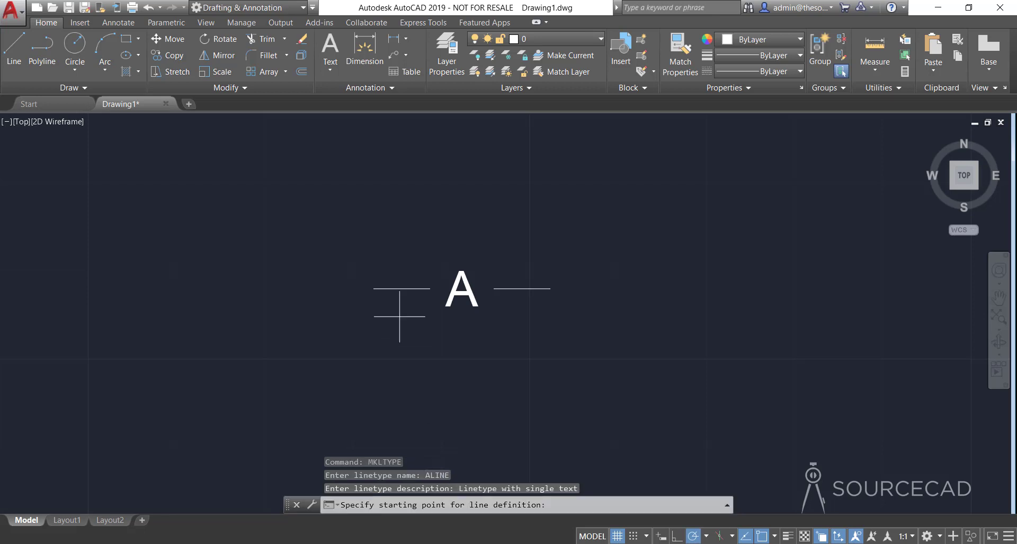
Define the linetype from the left line's outer end to the right line's outer end, using both lines and the letter A as its objects
{"action": "left_click", "coordinate": [373, 288]}
{"action": "left_click", "coordinate": [550, 289]}
{"action": "left_click", "coordinate": [521, 361]}
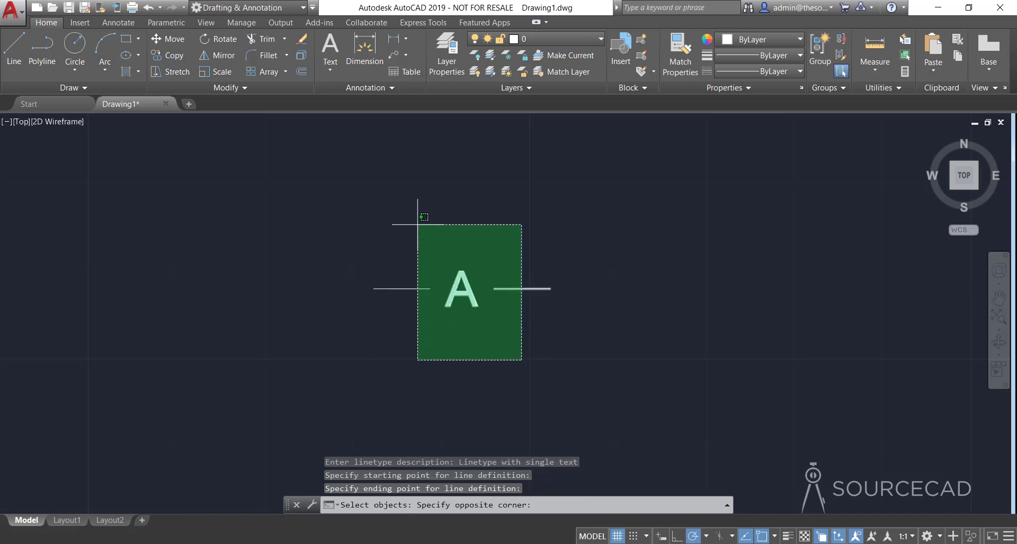
{"action": "left_click", "coordinate": [412, 215]}
{"action": "key", "text": "Return"}
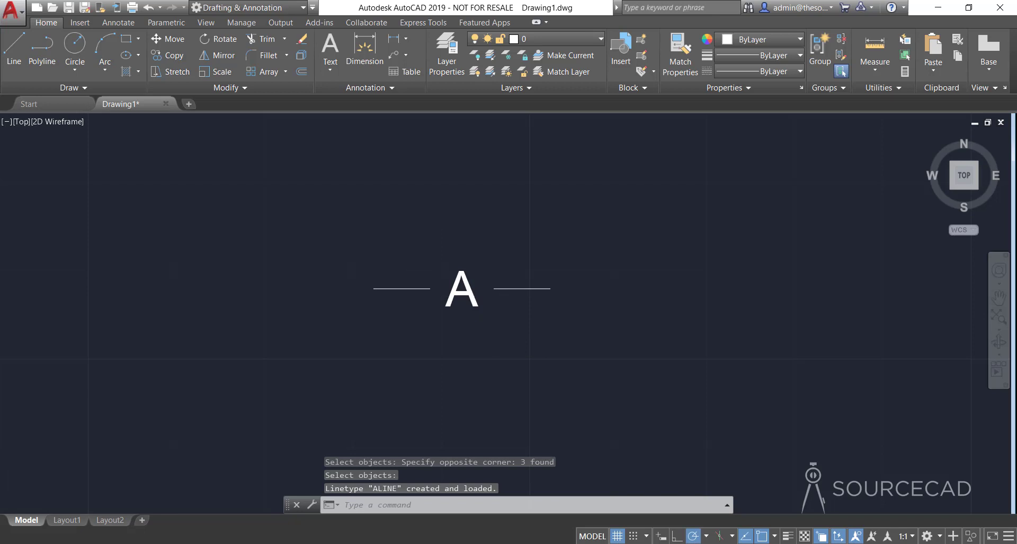
Draw a large circle in the empty area to the right of the letter A pattern
{"action": "scroll", "coordinate": [513, 297], "scroll_direction": "down", "scroll_amount": 4}
{"action": "middle_click_drag", "start_coordinate": [535, 322], "coordinate": [299, 292]}
{"action": "scroll", "coordinate": [227, 246], "scroll_direction": "down", "scroll_amount": 2}
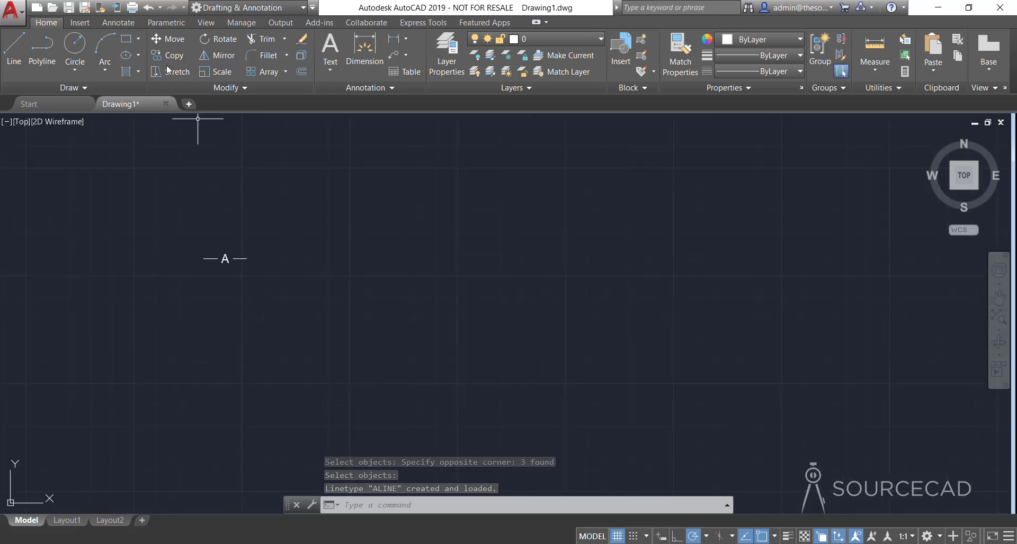
{"action": "left_click", "coordinate": [75, 47]}
{"action": "left_click", "coordinate": [494, 271]}
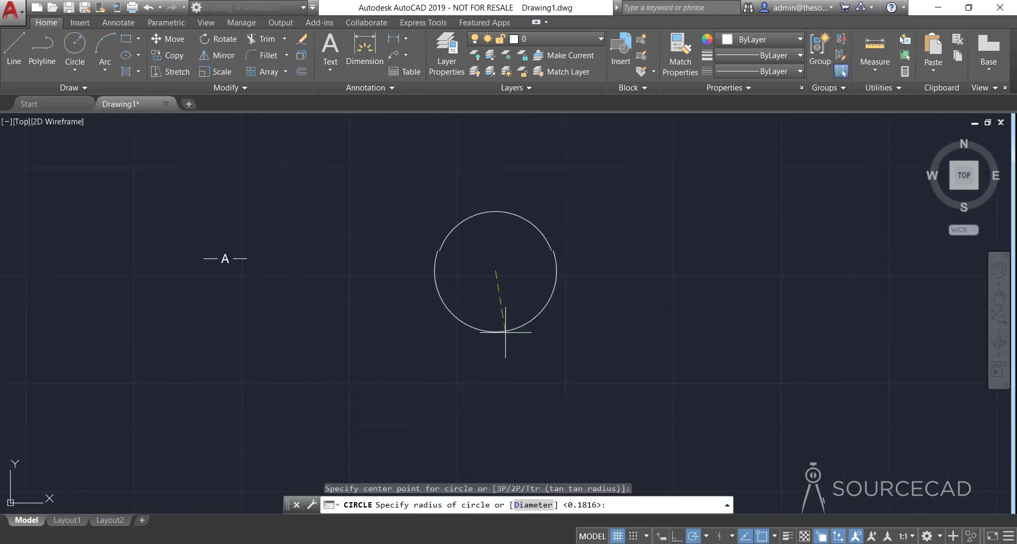
{"action": "left_click", "coordinate": [513, 413]}
Apply the ALINE linetype to the large circle
{"action": "left_click", "coordinate": [454, 270]}
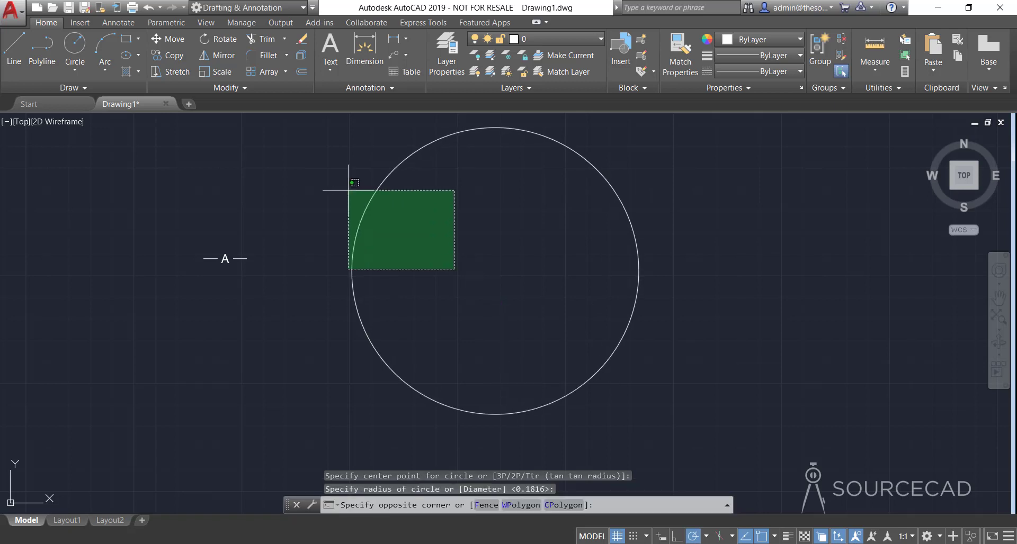
{"action": "left_click", "coordinate": [349, 186]}
{"action": "left_click", "coordinate": [741, 71]}
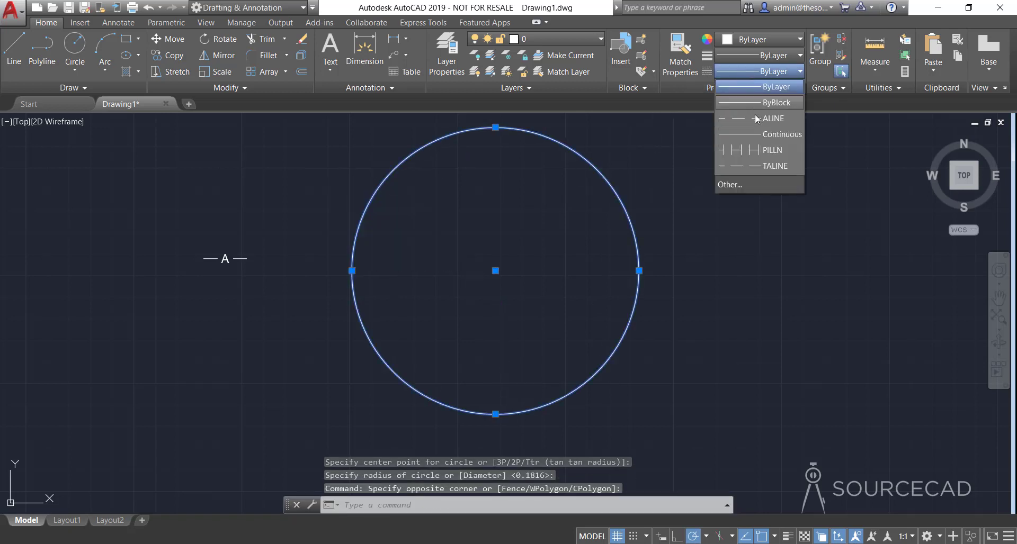
{"action": "left_click", "coordinate": [764, 119]}
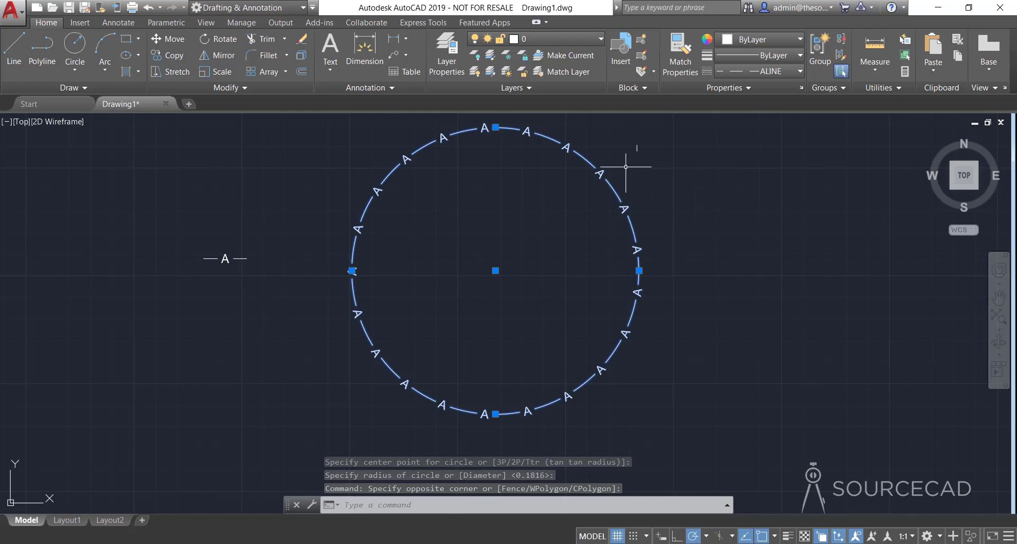
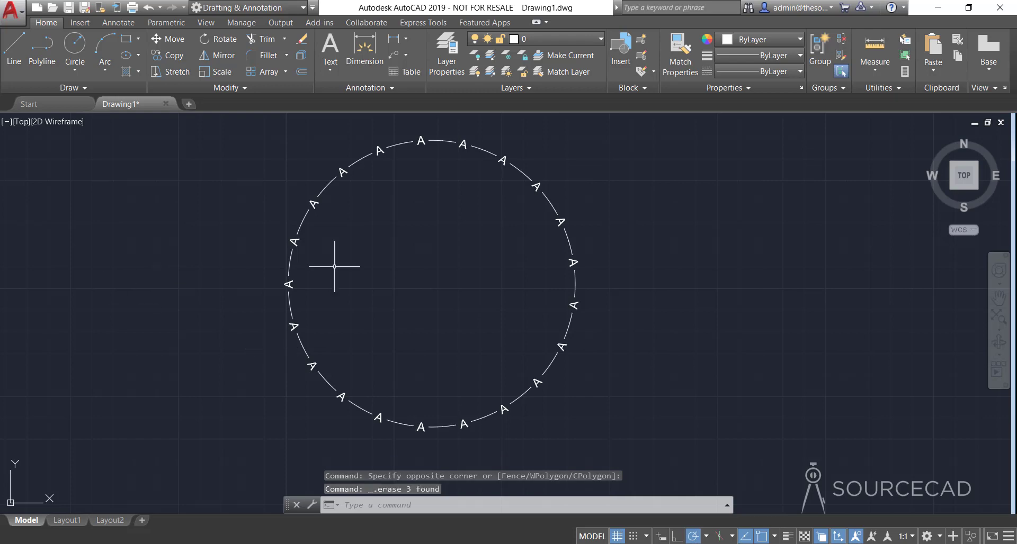
Switch from AutoCAD to the desktop and open the First line linetype file in Notepad
{"action": "middle_click_drag", "start_coordinate": [413, 268], "coordinate": [334, 279]}
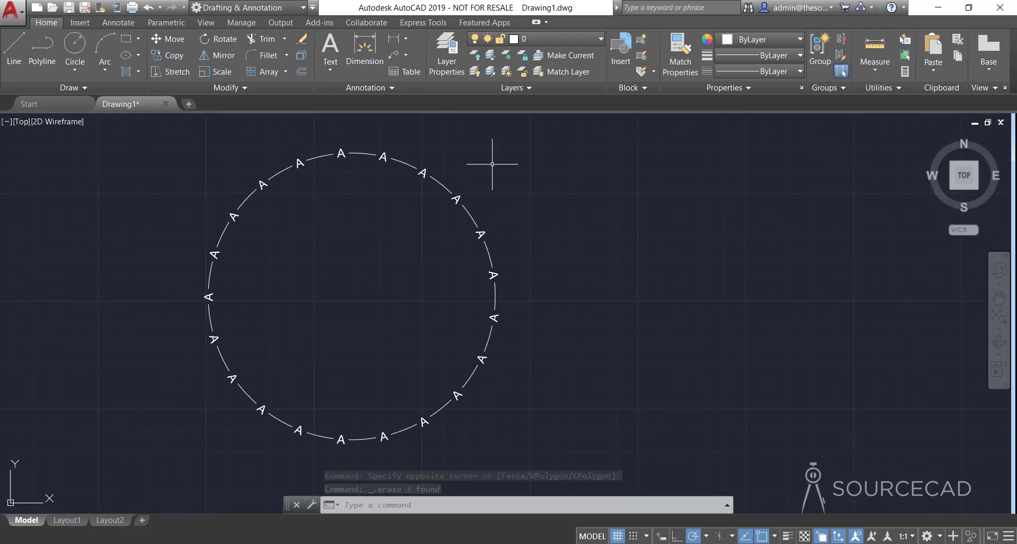
{"action": "left_click", "coordinate": [938, 7]}
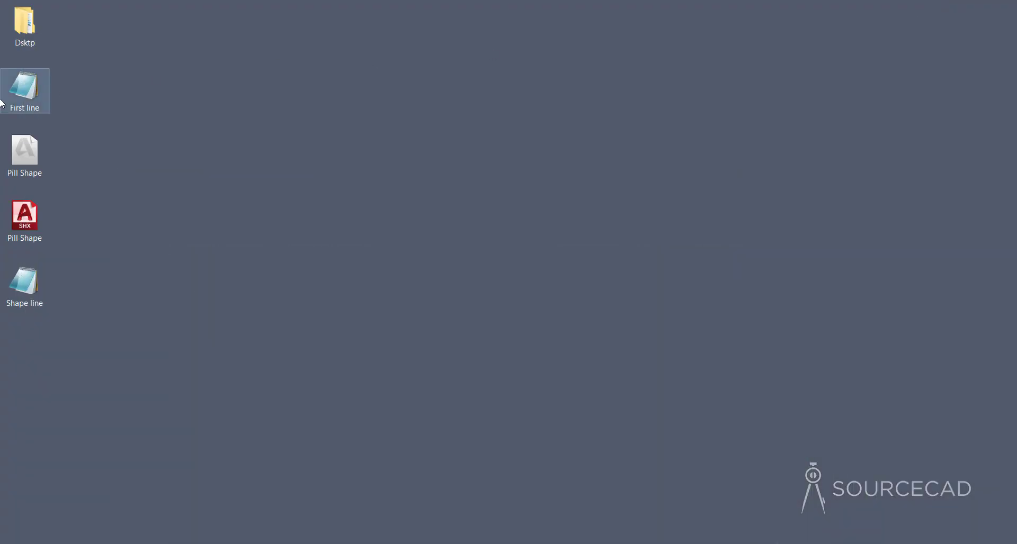
{"action": "double_click", "coordinate": [28, 92]}
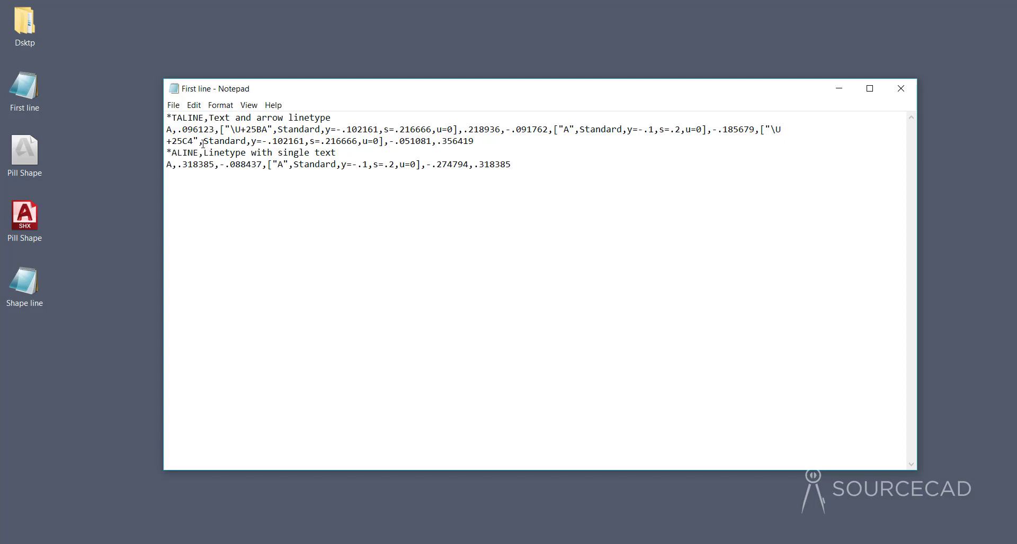
Compare the TALINE and ALINE linetype names and insert a blank line between their definitions
{"action": "left_click_drag", "start_coordinate": [175, 119], "coordinate": [199, 118]}
{"action": "left_click_drag", "start_coordinate": [174, 152], "coordinate": [195, 153]}
{"action": "left_click", "coordinate": [218, 172]}
{"action": "left_click", "coordinate": [474, 140]}
{"action": "key", "text": "Return"}
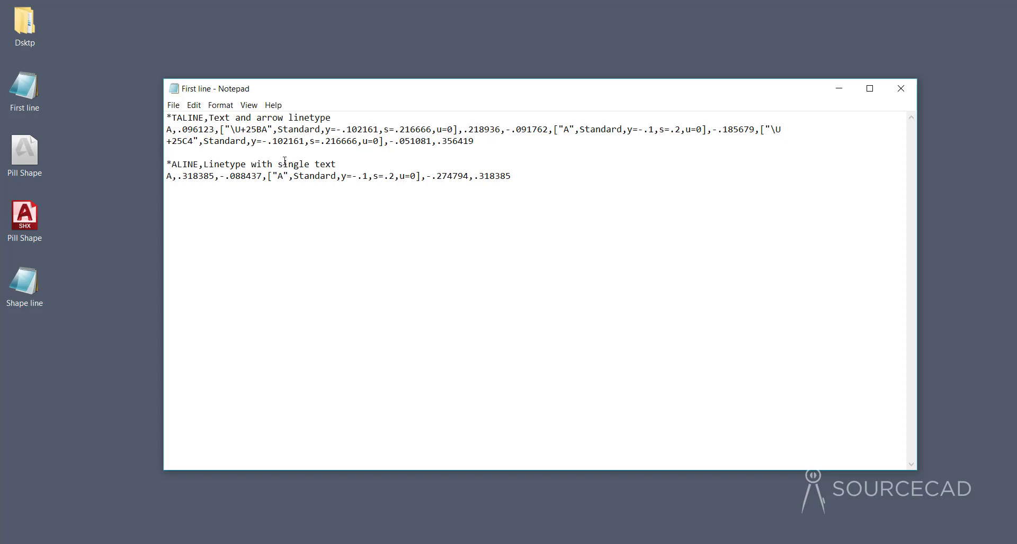
Examine the ALINE definition, including its name, description, leading alignment code and first dash length
{"action": "left_click_drag", "start_coordinate": [168, 164], "coordinate": [535, 190]}
{"action": "left_click", "coordinate": [372, 202]}
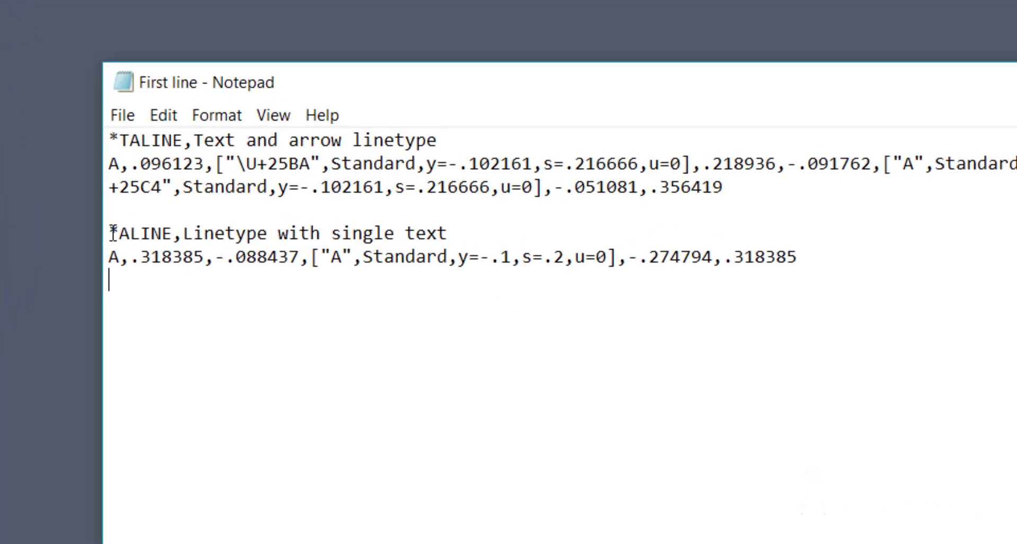
{"action": "left_click_drag", "start_coordinate": [113, 233], "coordinate": [169, 233]}
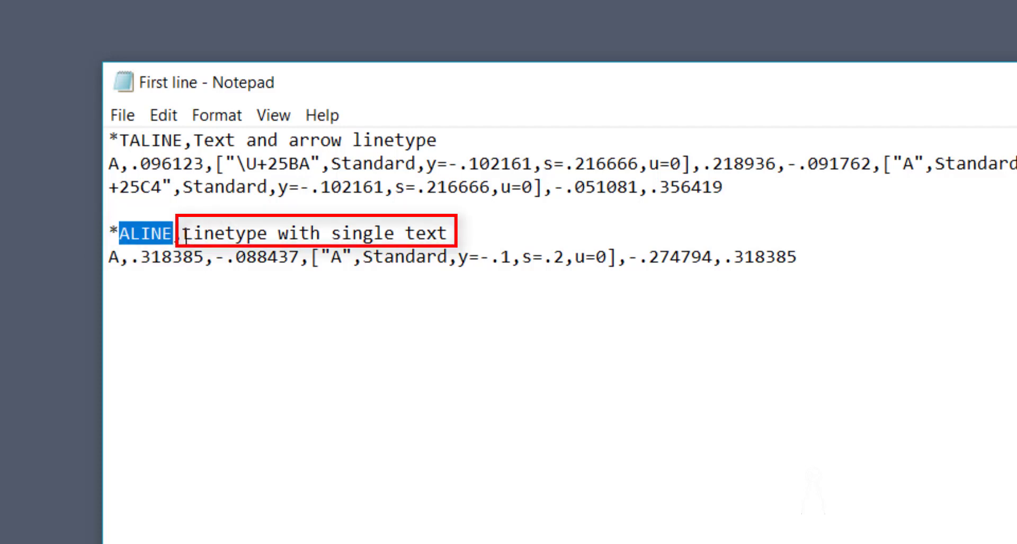
{"action": "mouse_move", "coordinate": [182, 233]}
{"action": "left_mouse_down"}
{"action": "mouse_move", "coordinate": [247, 257]}
{"action": "mouse_move", "coordinate": [459, 241]}
{"action": "left_mouse_up"}
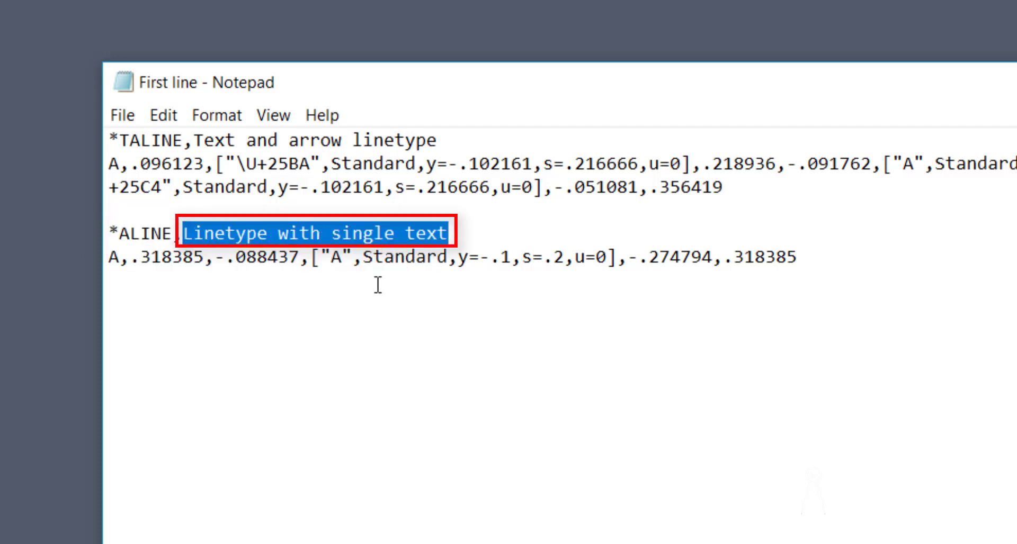
{"action": "left_click", "coordinate": [119, 233]}
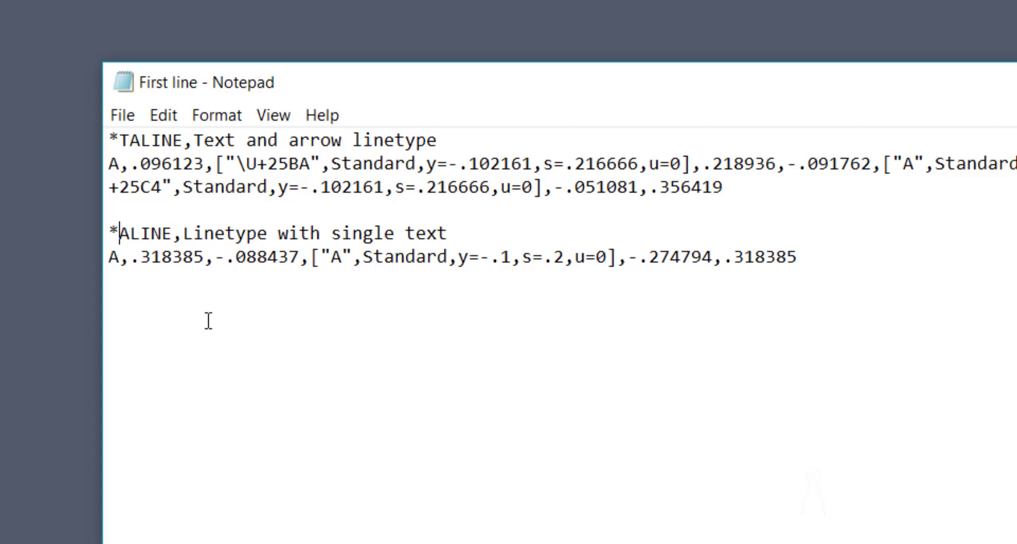
{"action": "left_click", "coordinate": [119, 258]}
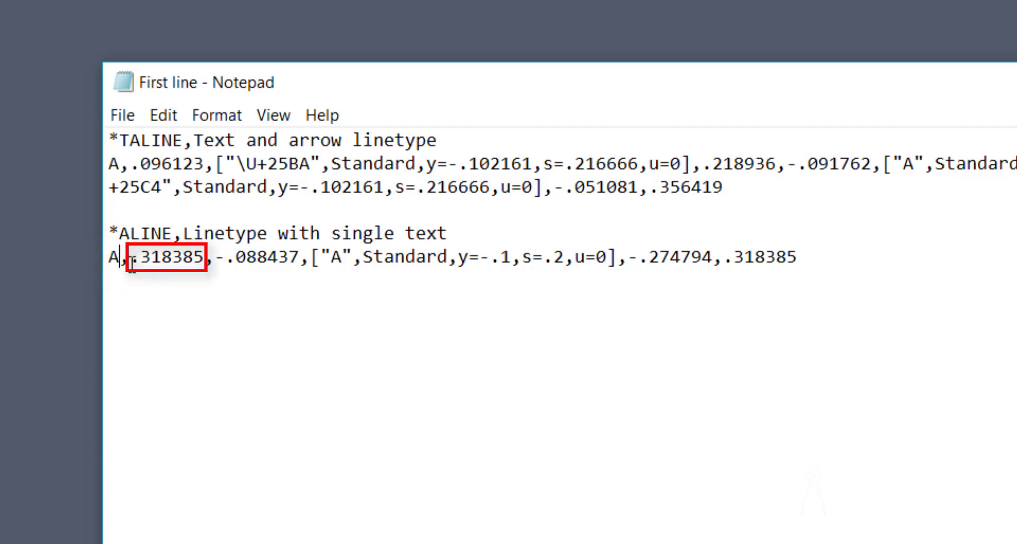
{"action": "left_click_drag", "start_coordinate": [130, 259], "coordinate": [204, 271]}
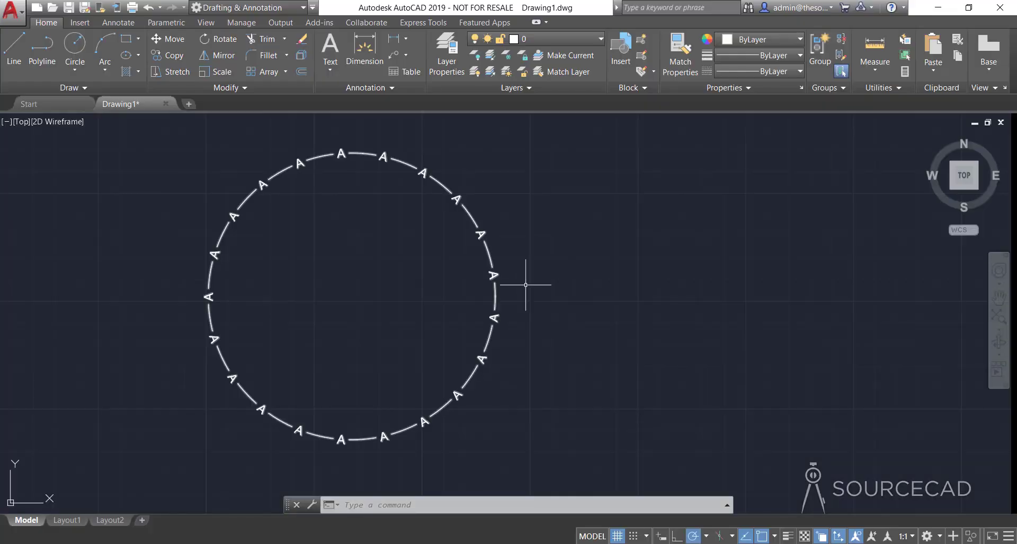
Switch back to AutoCAD and draw a single horizontal line to the right of the large circle
{"action": "mouse_move", "coordinate": [527, 284]}
{"action": "middle_mouse_down"}
{"action": "mouse_move", "coordinate": [541, 300]}
{"action": "mouse_move", "coordinate": [423, 295]}
{"action": "middle_mouse_up"}
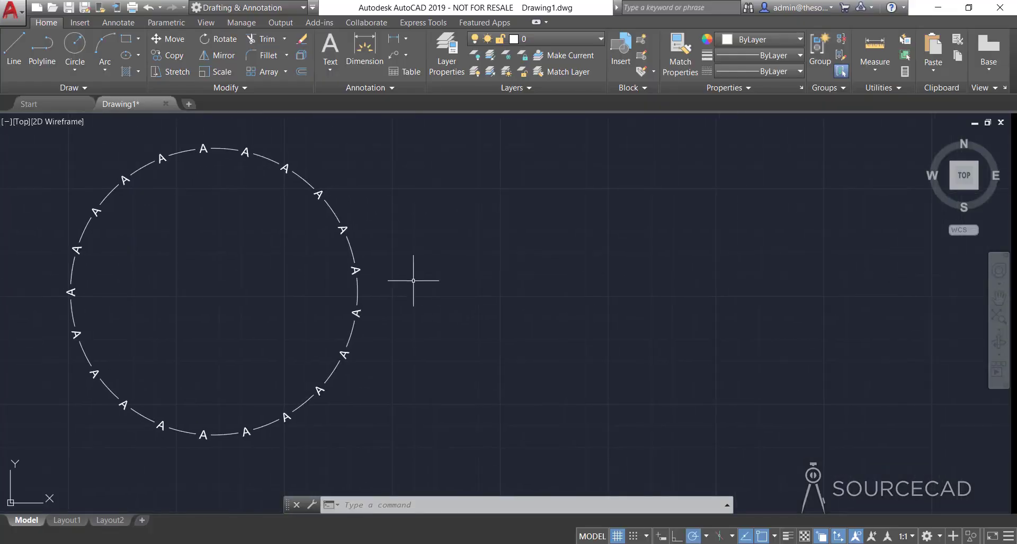
{"action": "left_click", "coordinate": [23, 53]}
{"action": "left_click", "coordinate": [447, 280]}
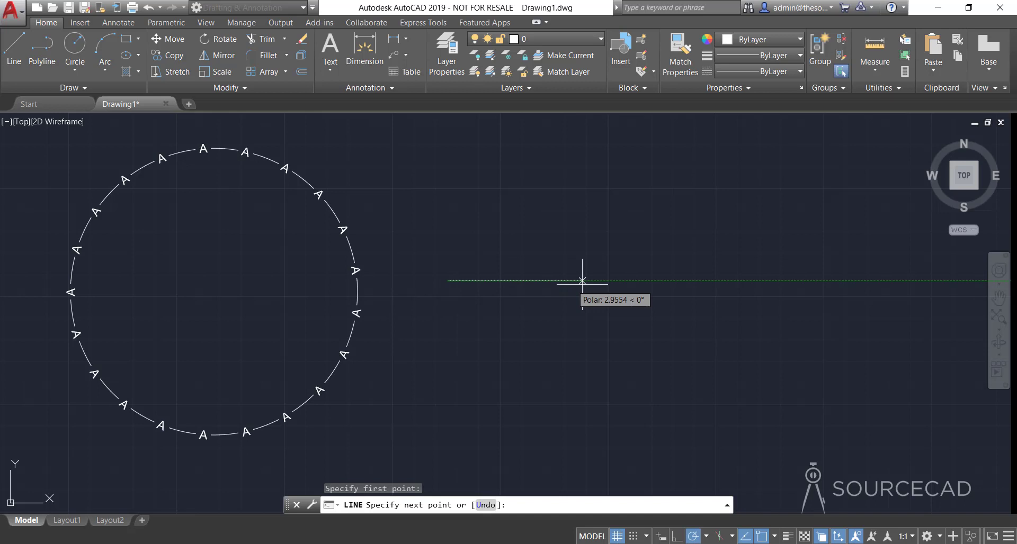
{"action": "left_click", "coordinate": [609, 280]}
{"action": "key", "text": "Return"}
Assign the ALINE linetype to the horizontal line beside the large circle and clear the selection
{"action": "left_click", "coordinate": [607, 309]}
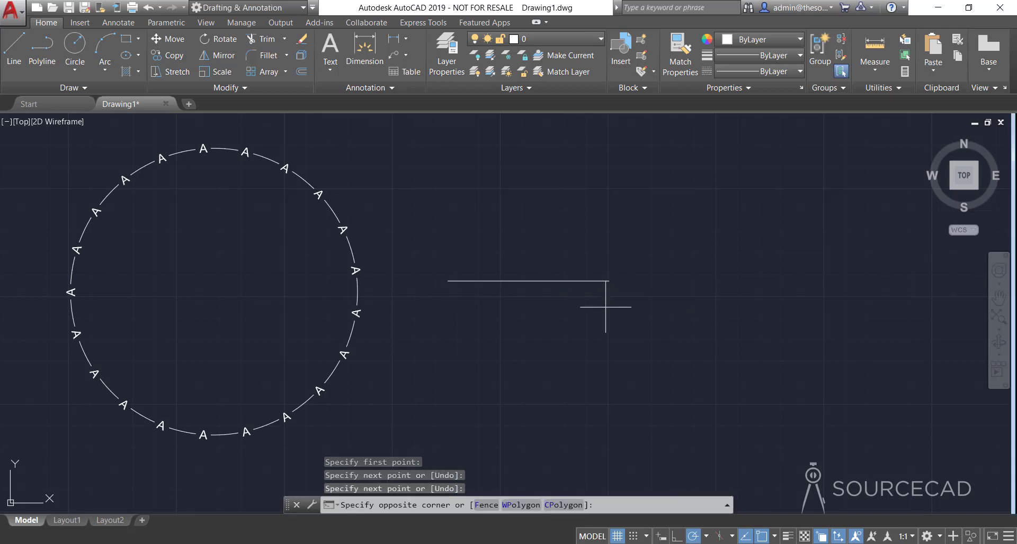
{"action": "left_click", "coordinate": [556, 239]}
{"action": "left_click", "coordinate": [767, 71]}
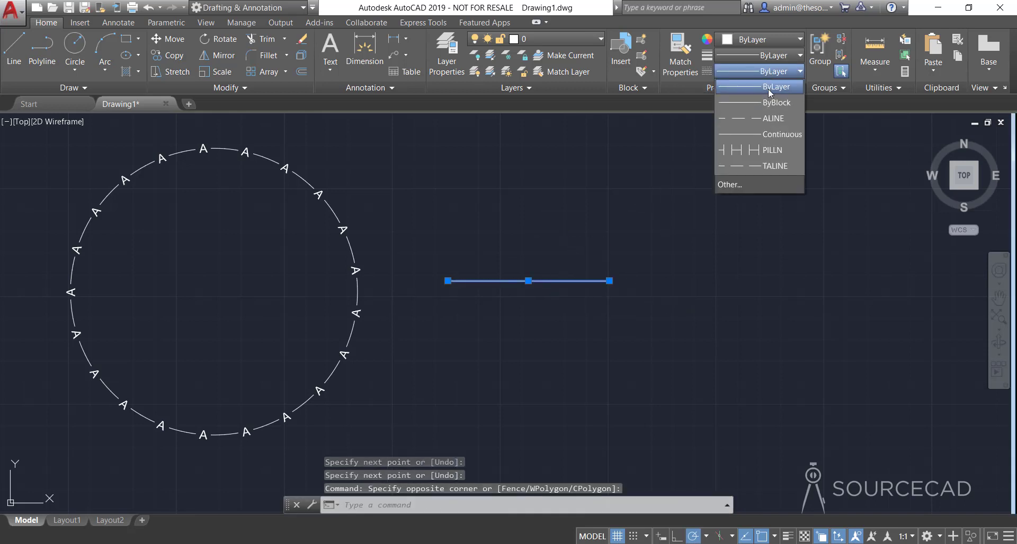
{"action": "left_click", "coordinate": [774, 119]}
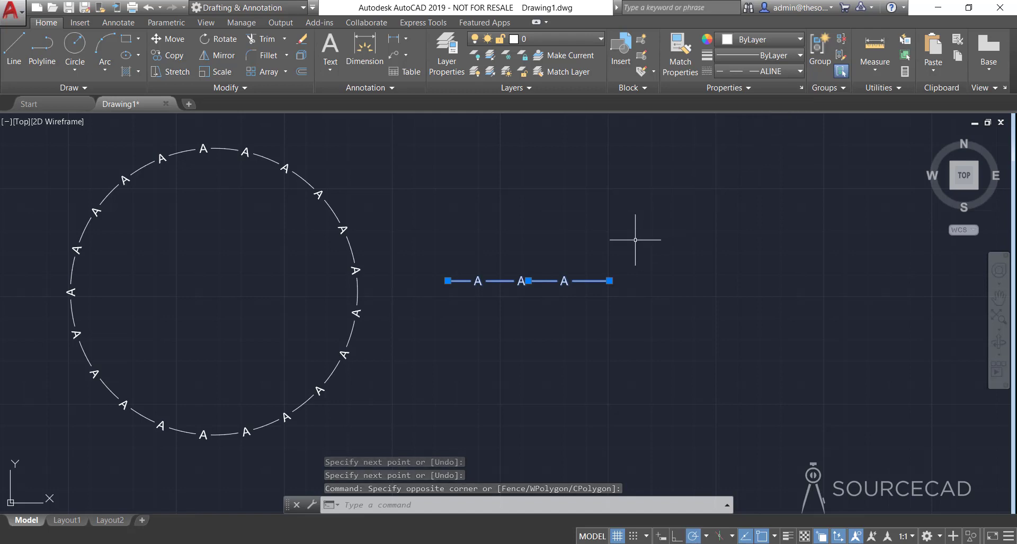
{"action": "key", "text": "Escape"}
{"action": "scroll", "coordinate": [474, 283], "scroll_direction": "up", "scroll_amount": 4}
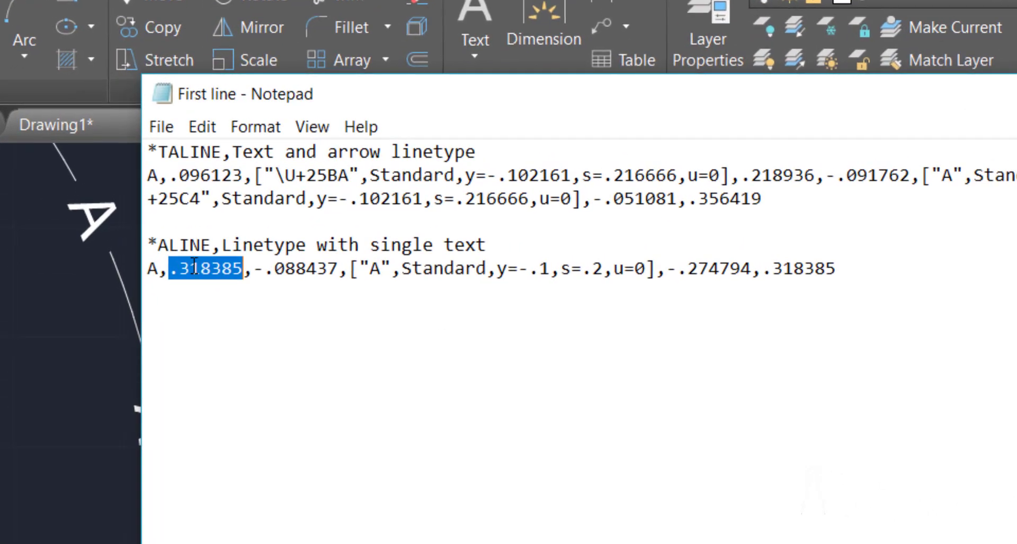
Examine the first dash length, the following gap and the "A" text entry in the Notepad ALINE definition against the drawn line
{"action": "left_click", "coordinate": [193, 268]}
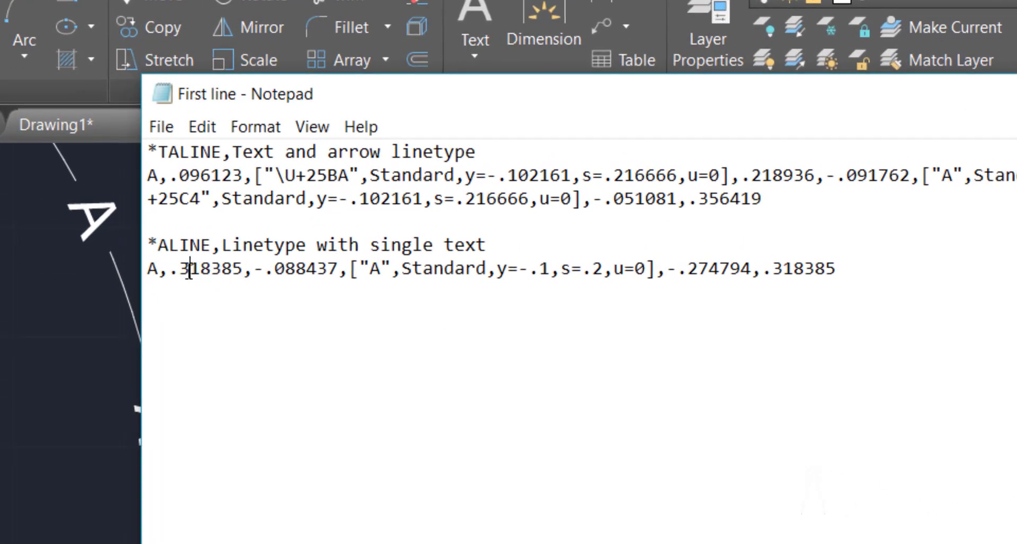
{"action": "left_click_drag", "start_coordinate": [179, 268], "coordinate": [244, 269]}
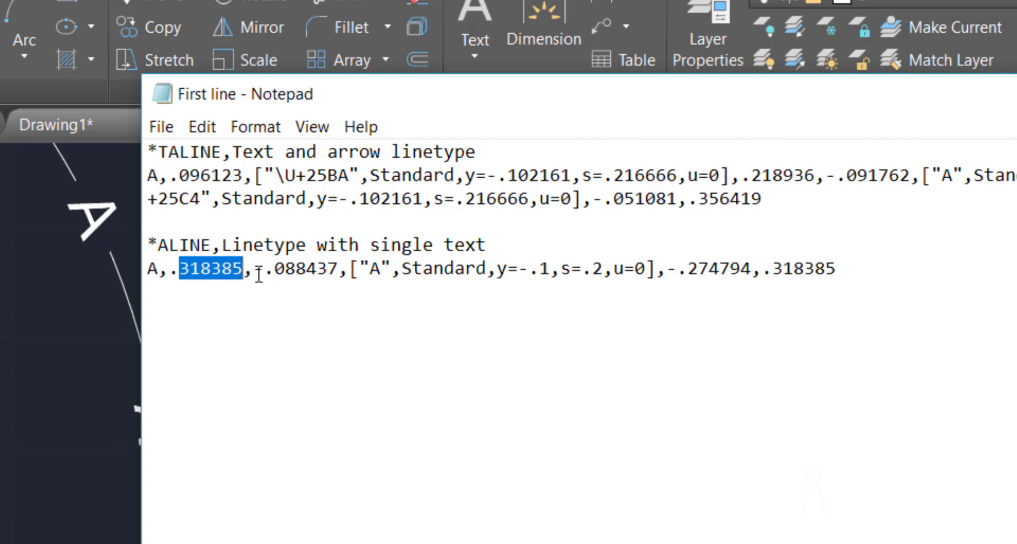
{"action": "left_click_drag", "start_coordinate": [254, 268], "coordinate": [338, 269]}
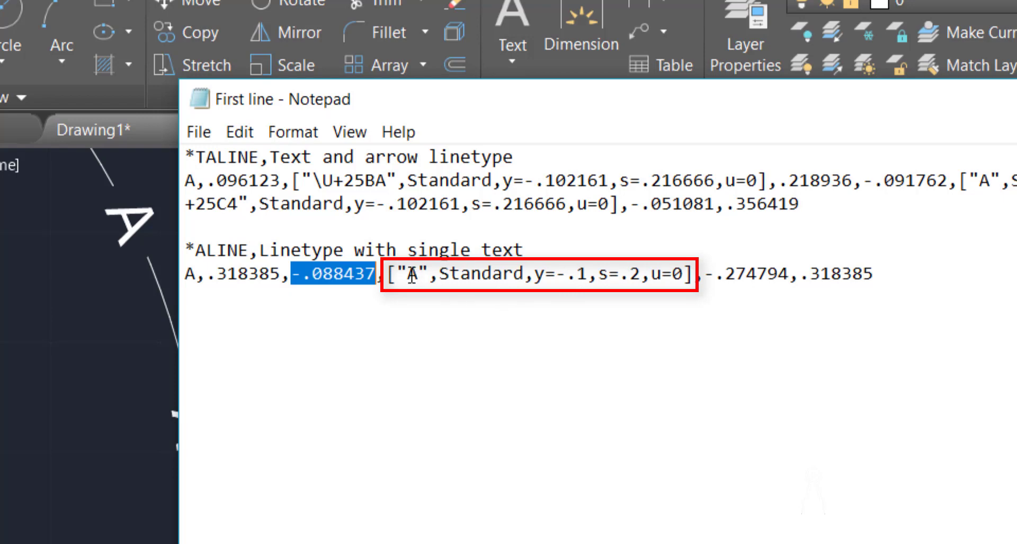
{"action": "left_click_drag", "start_coordinate": [407, 273], "coordinate": [428, 274]}
{"action": "left_click", "coordinate": [395, 297]}
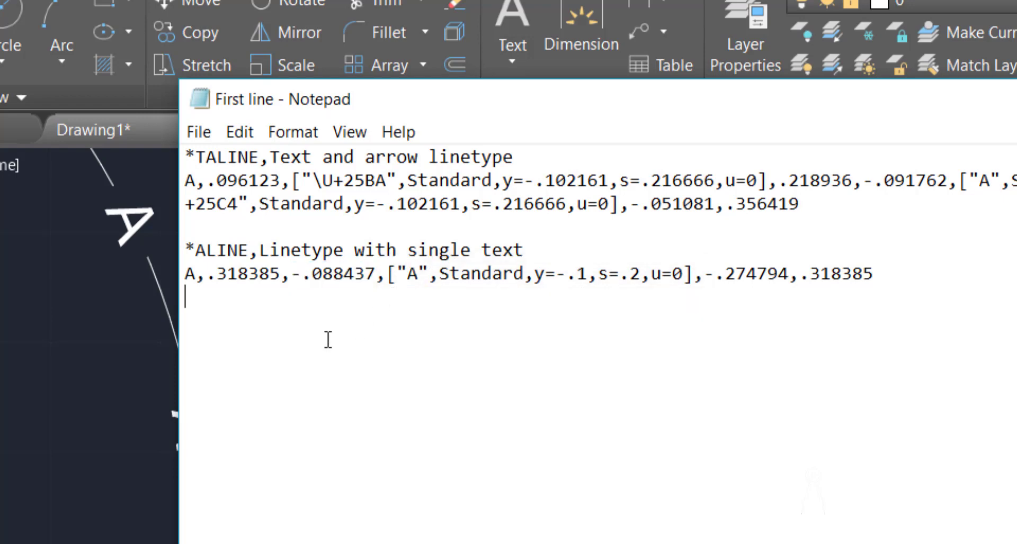
{"action": "left_click", "coordinate": [74, 404]}
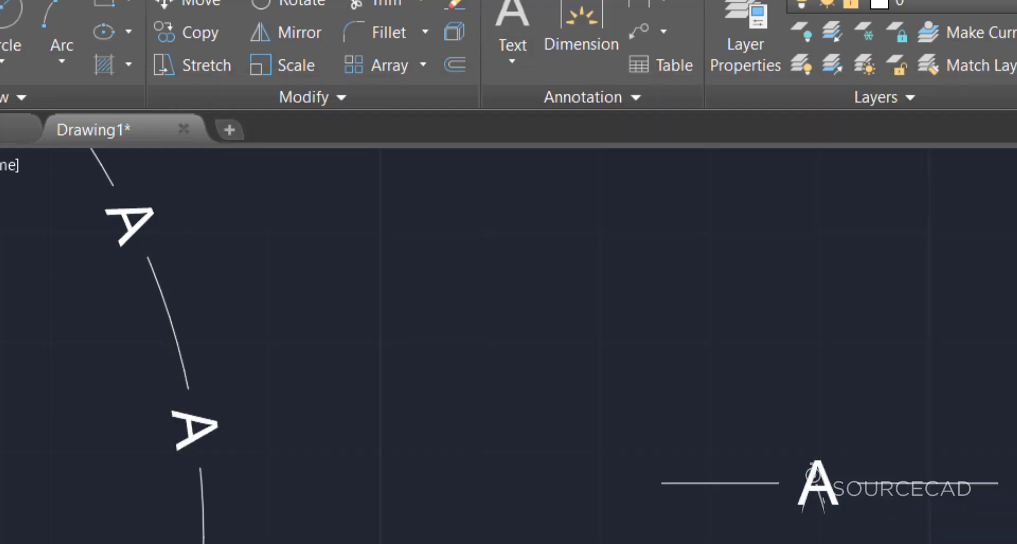
{"action": "left_click", "coordinate": [683, 541]}
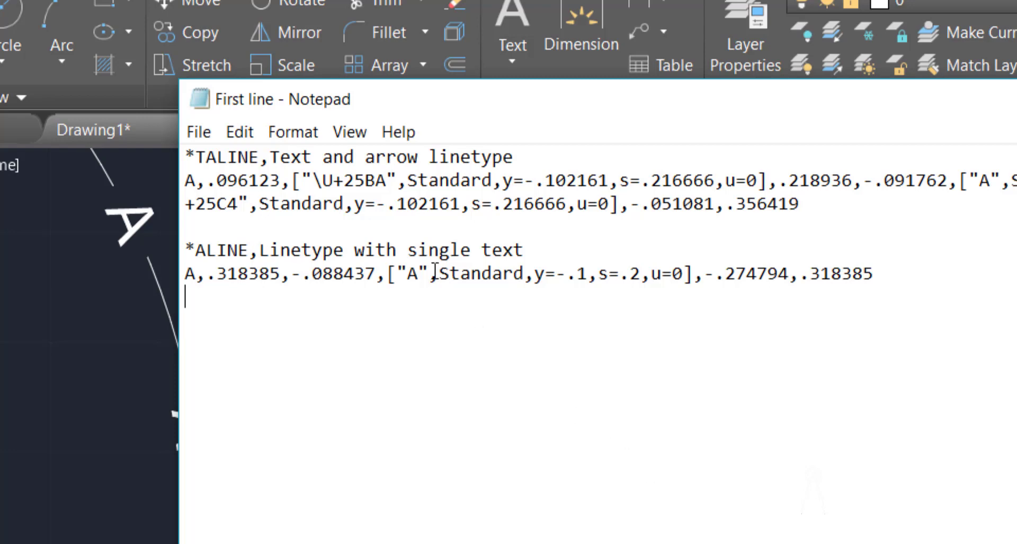
Compare the Standard text style entry in the ALINE definition with AutoCAD's annotation styles and return to Notepad
{"action": "left_click_drag", "start_coordinate": [444, 274], "coordinate": [526, 277]}
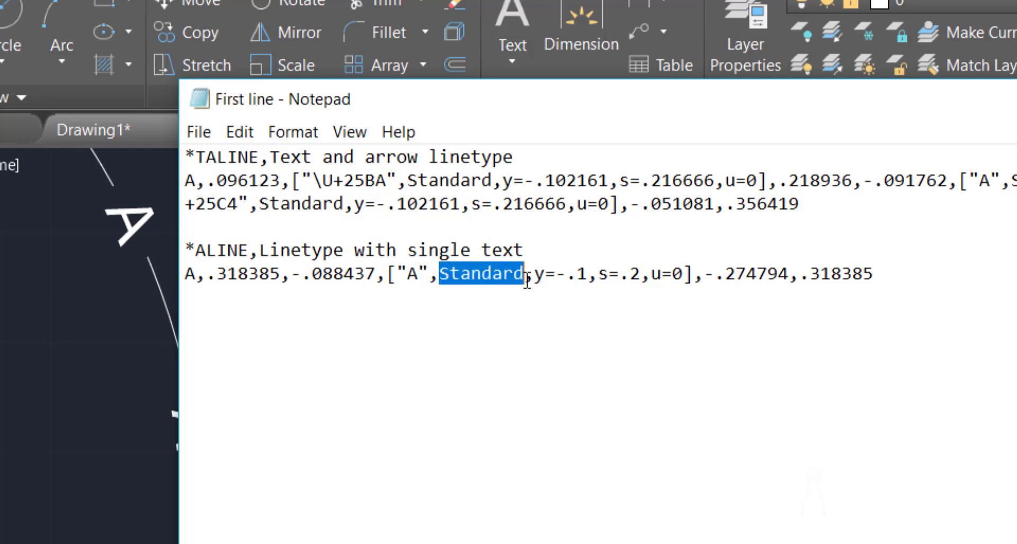
{"action": "left_click", "coordinate": [110, 351]}
{"action": "left_click", "coordinate": [580, 101]}
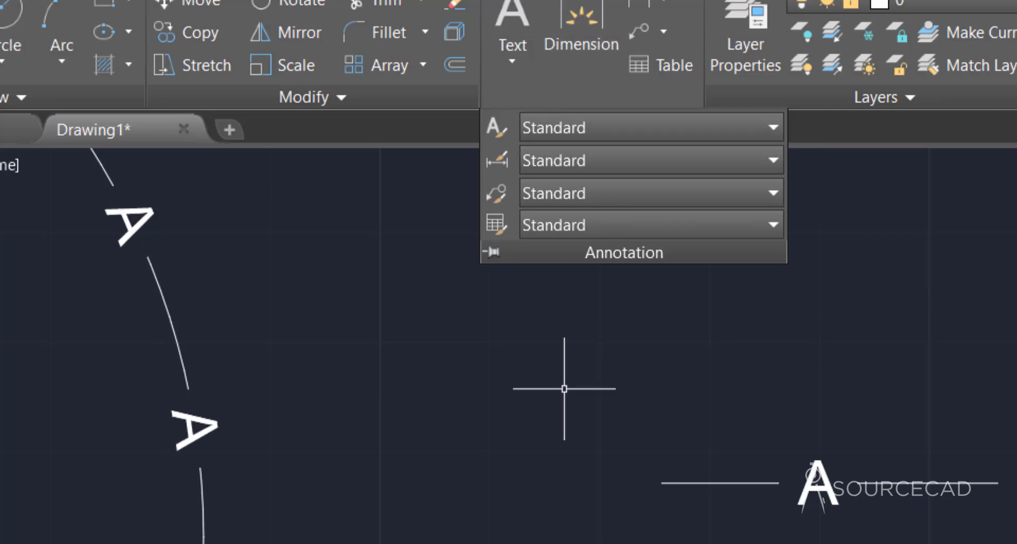
{"action": "key", "text": "alt+Tab"}
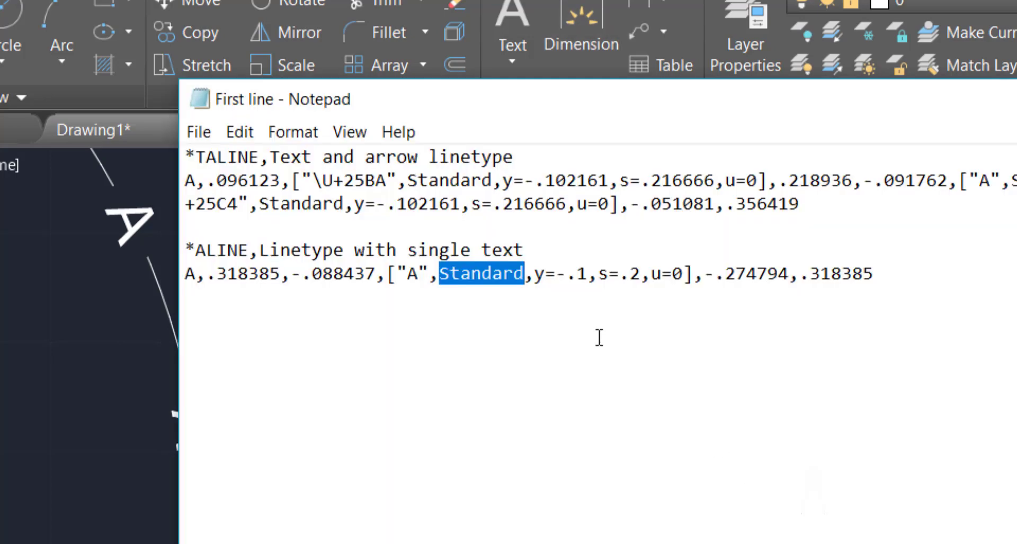
Examine the remaining ALINE entries: the text's y offset, scale s and rotation u, plus the closing gap and dash lengths
{"action": "left_click_drag", "start_coordinate": [534, 274], "coordinate": [590, 274]}
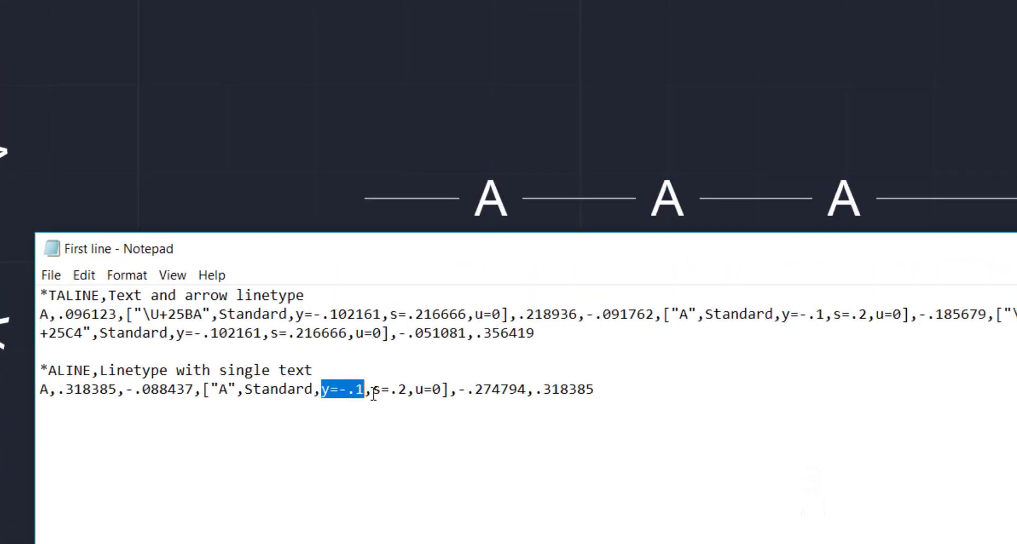
{"action": "left_click_drag", "start_coordinate": [373, 392], "coordinate": [409, 394]}
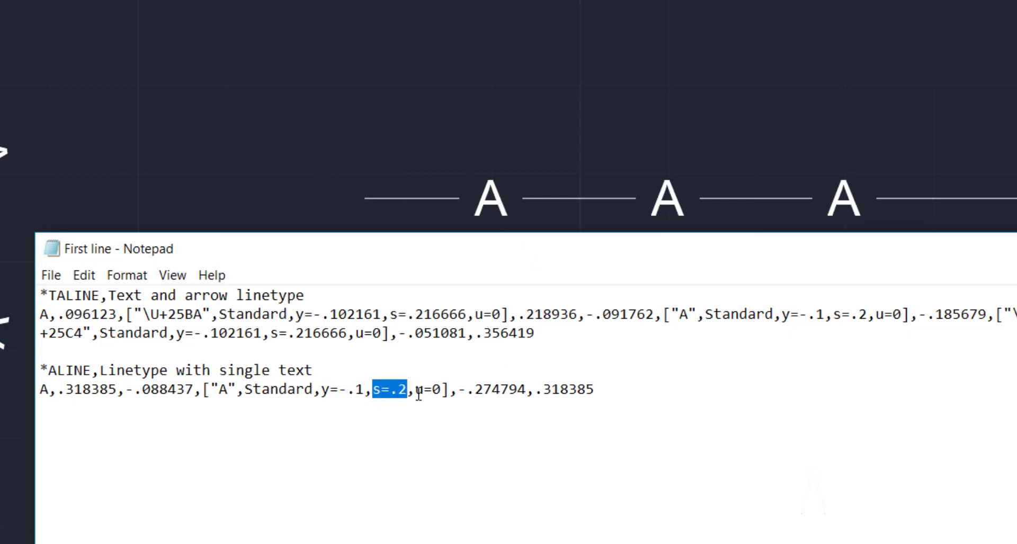
{"action": "left_click_drag", "start_coordinate": [417, 393], "coordinate": [443, 394]}
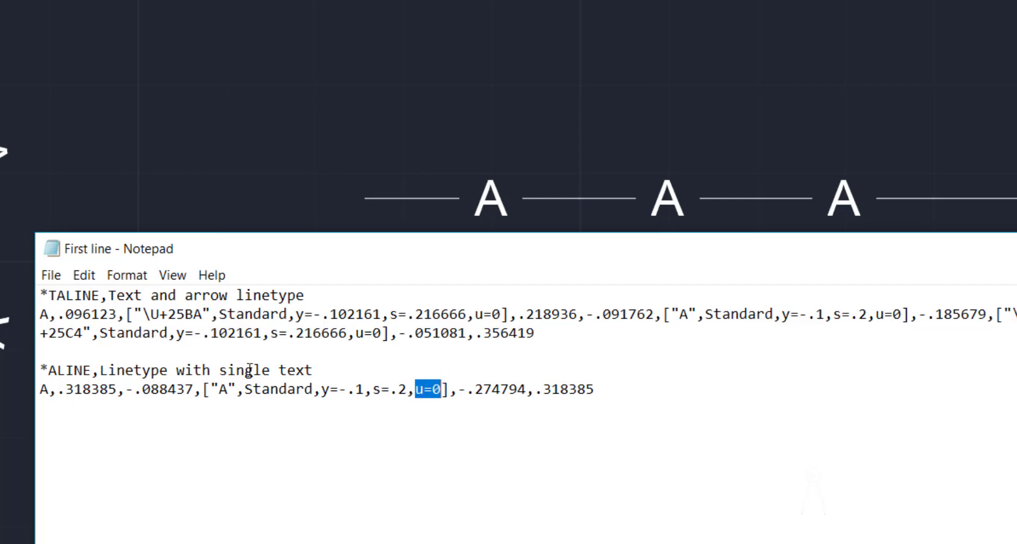
{"action": "left_click_drag", "start_coordinate": [459, 391], "coordinate": [597, 403]}
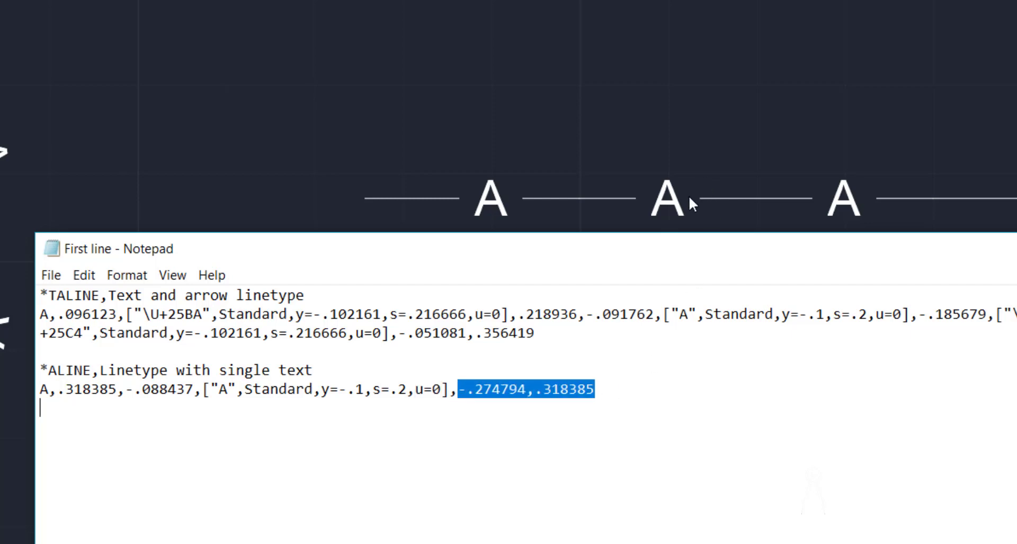
{"action": "left_click", "coordinate": [476, 392]}
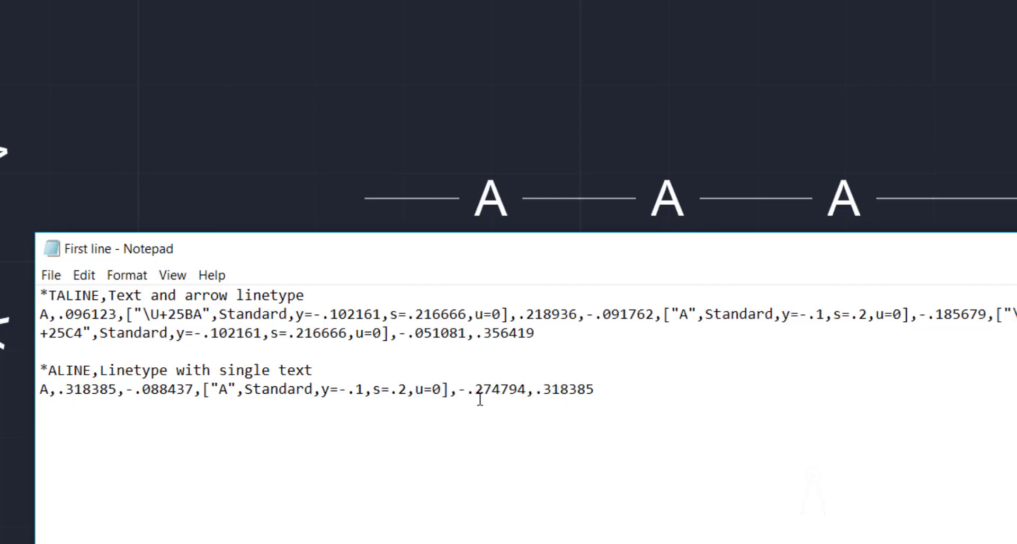
{"action": "left_click_drag", "start_coordinate": [534, 392], "coordinate": [596, 392]}
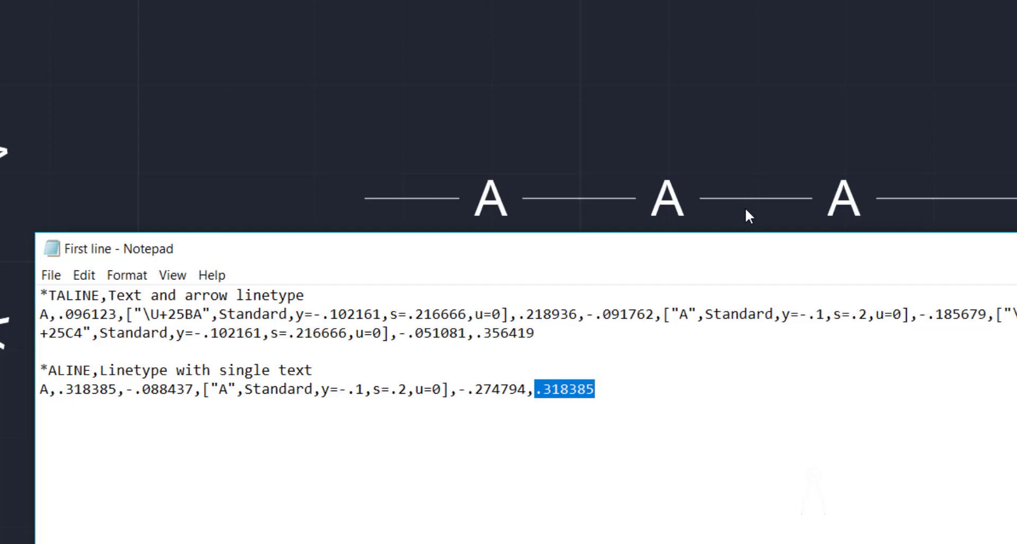
{"action": "key", "text": "Down"}
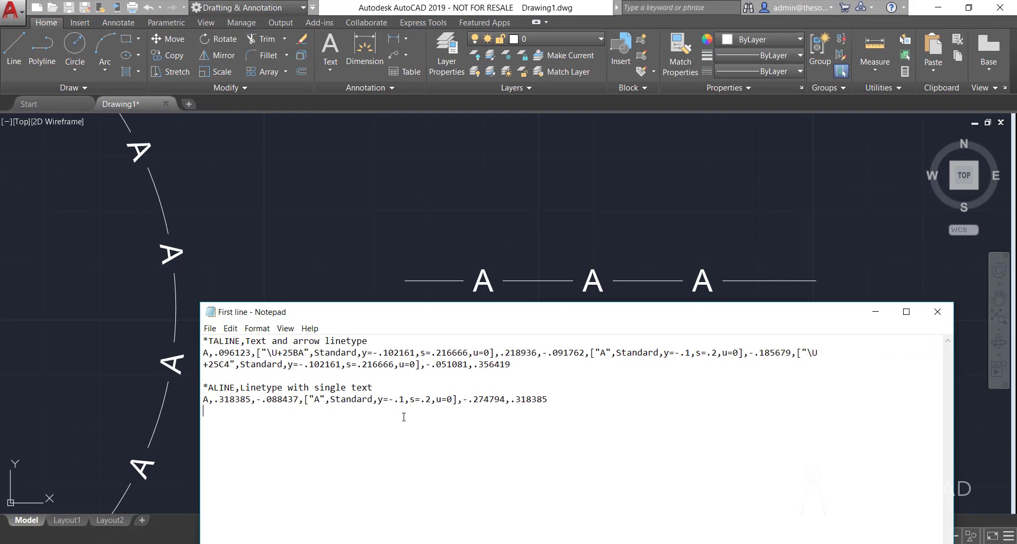
Duplicate the ALINE definition below the original after a blank line, naming the copy BLINE and using "B" as its text
{"action": "left_click_drag", "start_coordinate": [509, 318], "coordinate": [515, 158]}
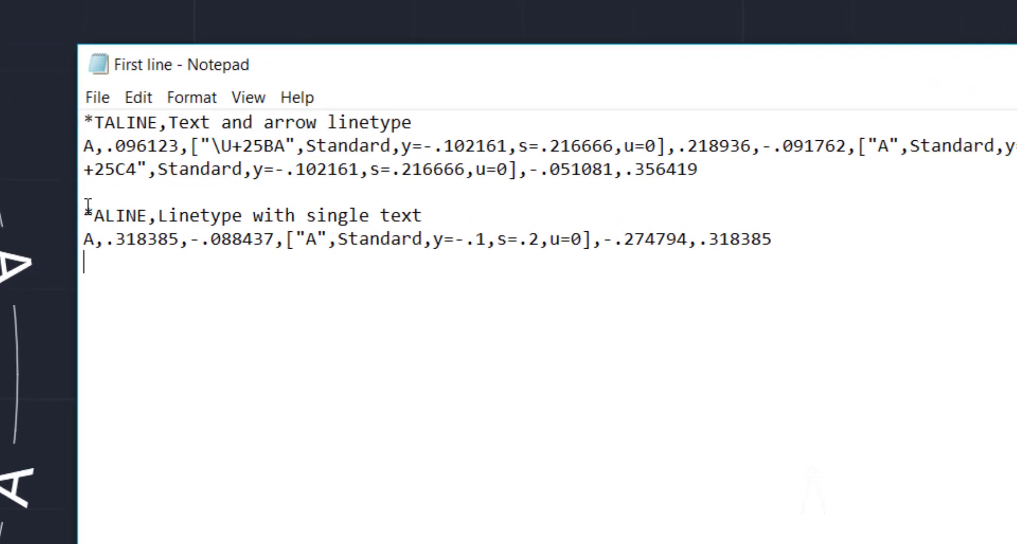
{"action": "left_click_drag", "start_coordinate": [88, 206], "coordinate": [747, 261]}
{"action": "key", "text": "ctrl+c"}
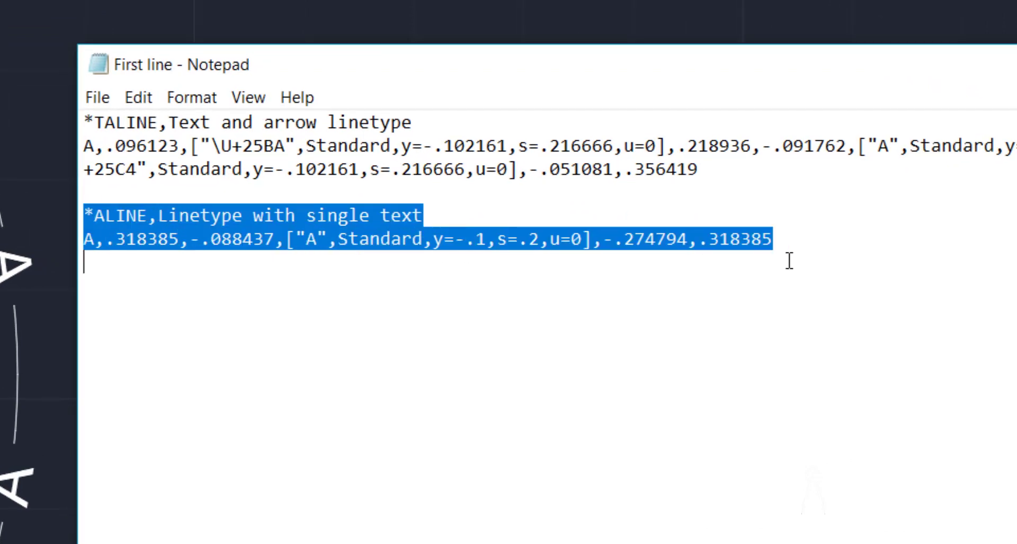
{"action": "left_click", "coordinate": [833, 224]}
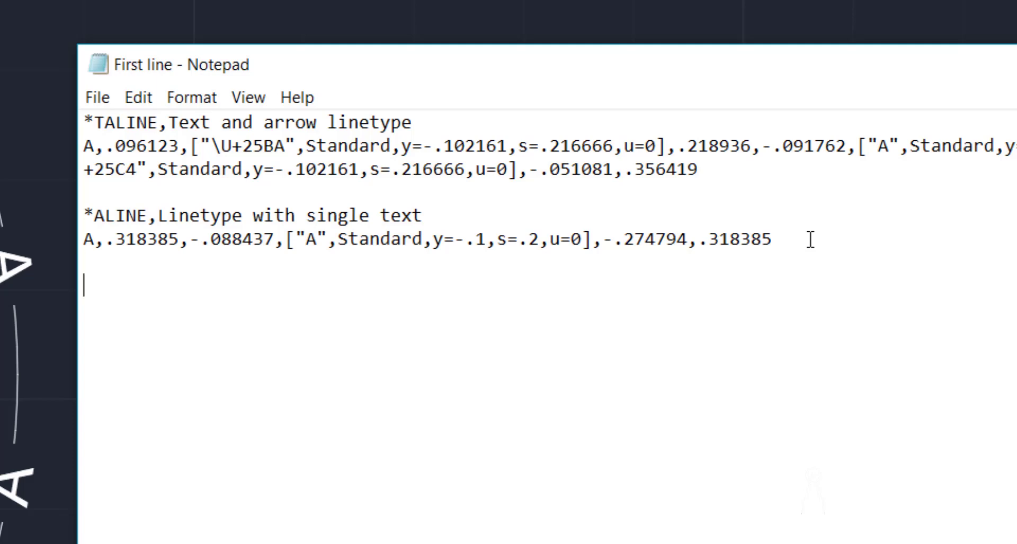
{"action": "key", "text": "ctrl+v"}
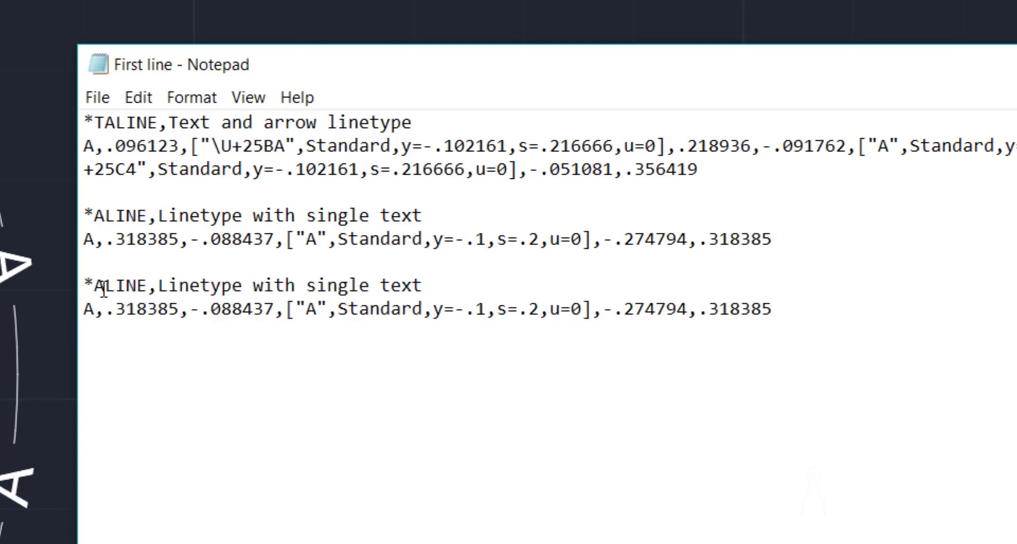
{"action": "left_click_drag", "start_coordinate": [101, 286], "coordinate": [147, 283]}
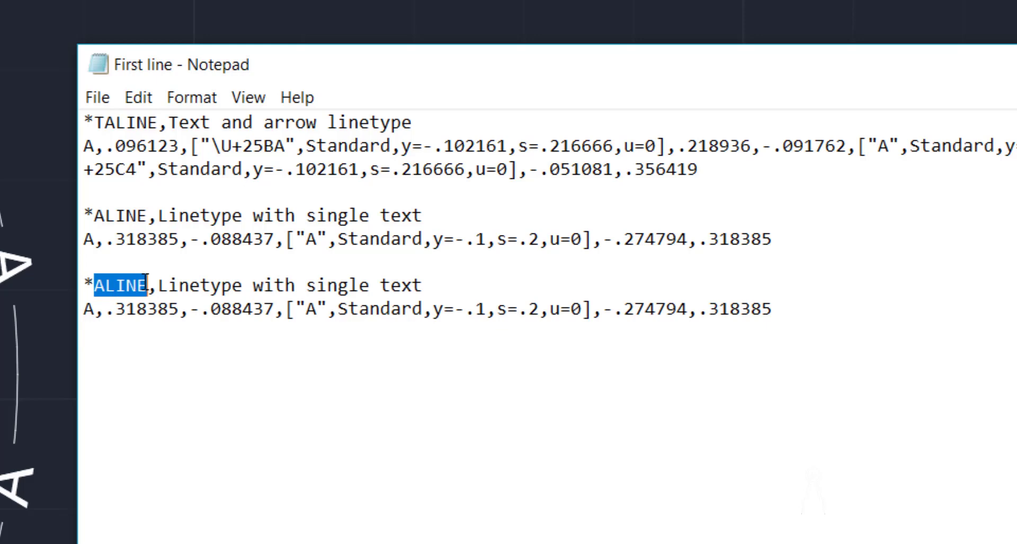
{"action": "type", "text": "BLINE"}
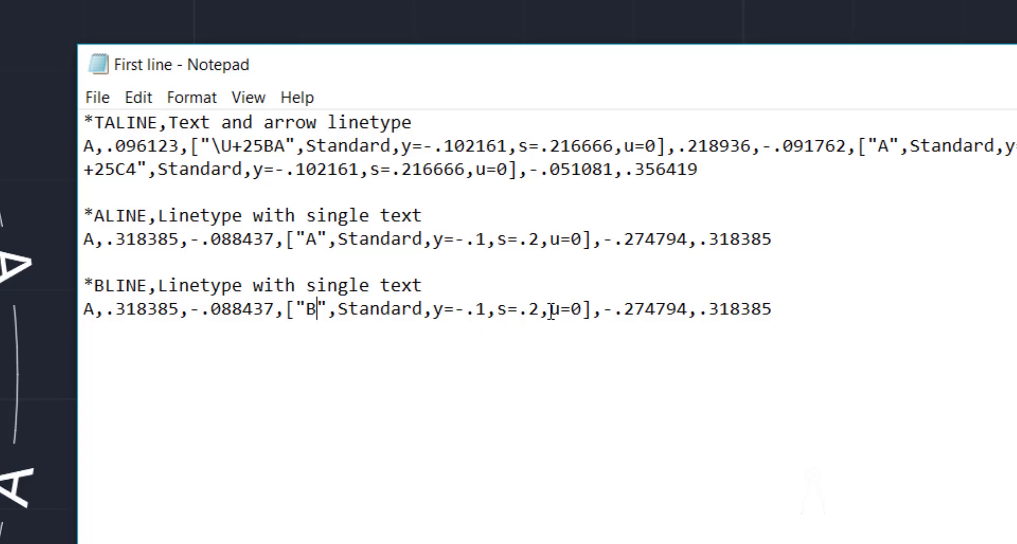
Remove the u=0 entry and its preceding comma from the BLINE definition, and save the linetype file
{"action": "left_click_drag", "start_coordinate": [558, 310], "coordinate": [582, 312]}
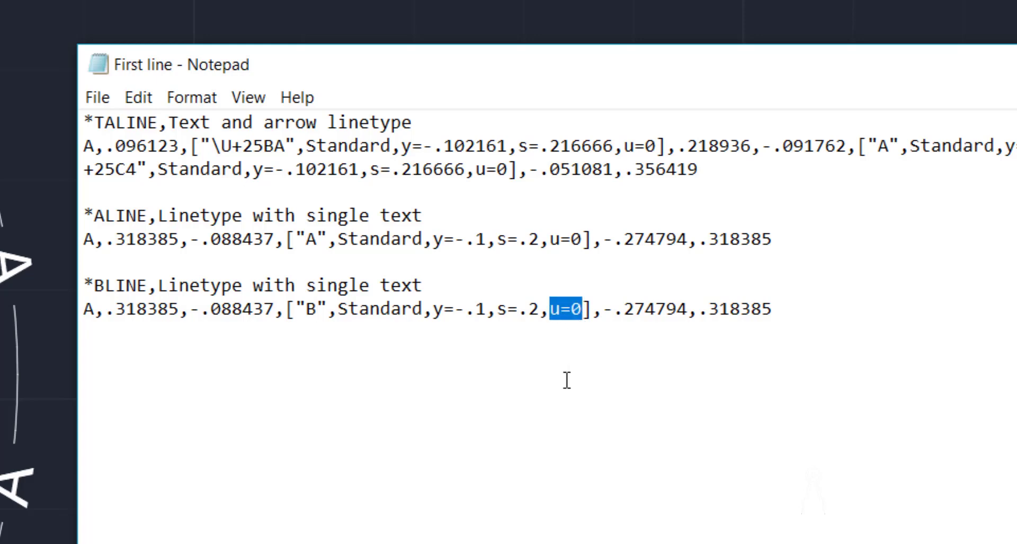
{"action": "key", "text": "BackSpace"}
{"action": "key", "text": "BackSpace"}
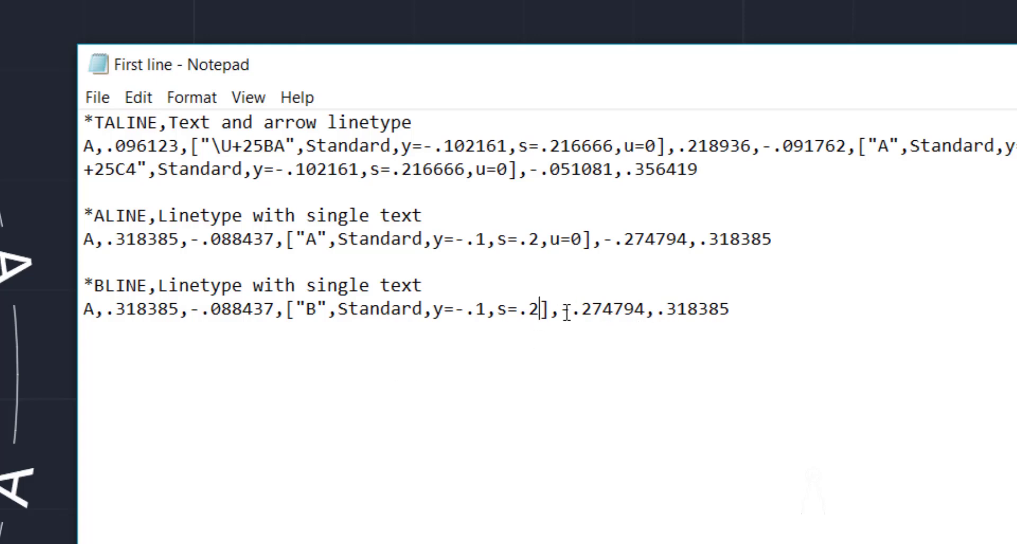
{"action": "left_click", "coordinate": [99, 98]}
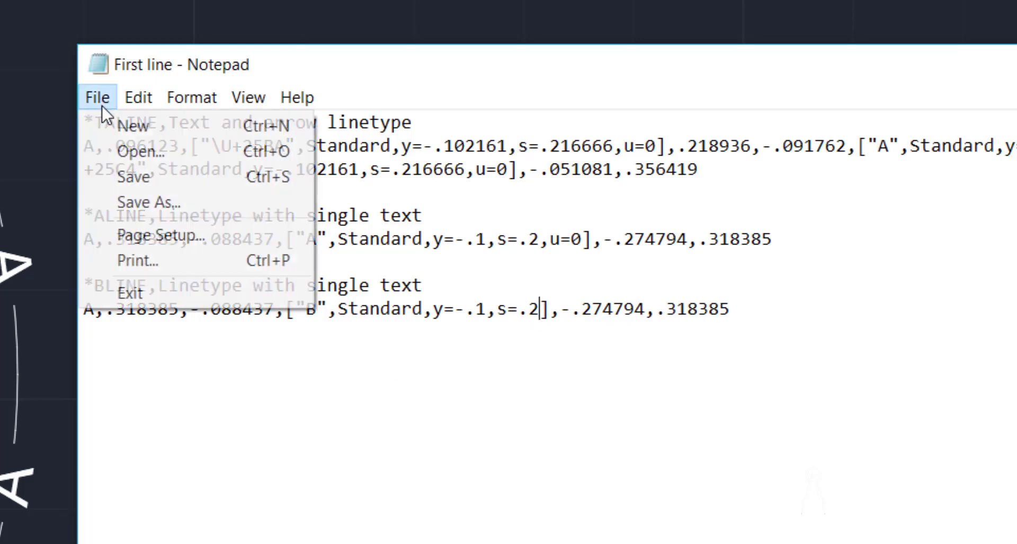
{"action": "left_click", "coordinate": [142, 178]}
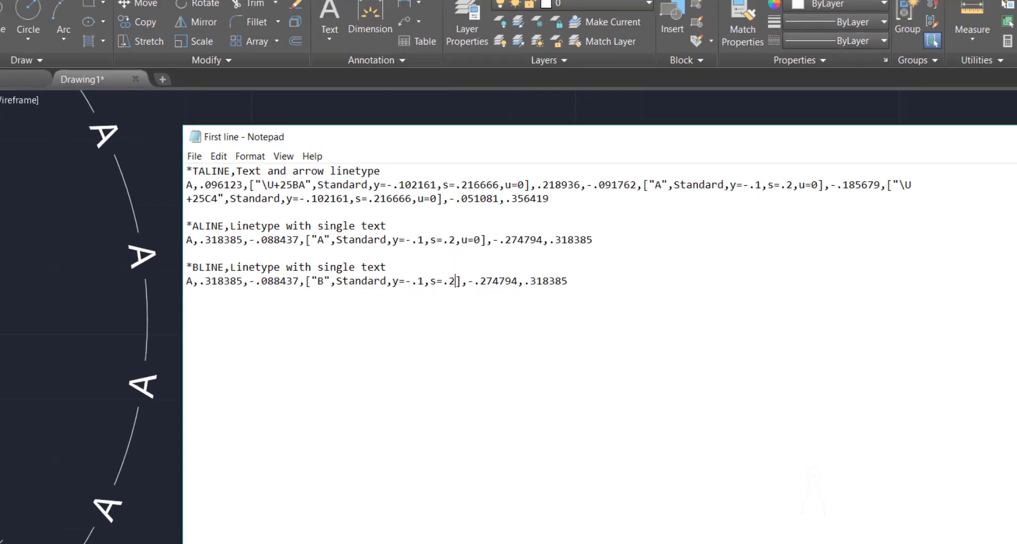
Switch back to AutoCAD and check the drawing's available linetypes for BLINE
{"action": "key", "text": "alt+Tab"}
{"action": "scroll", "coordinate": [503, 333], "scroll_direction": "down", "scroll_amount": 2}
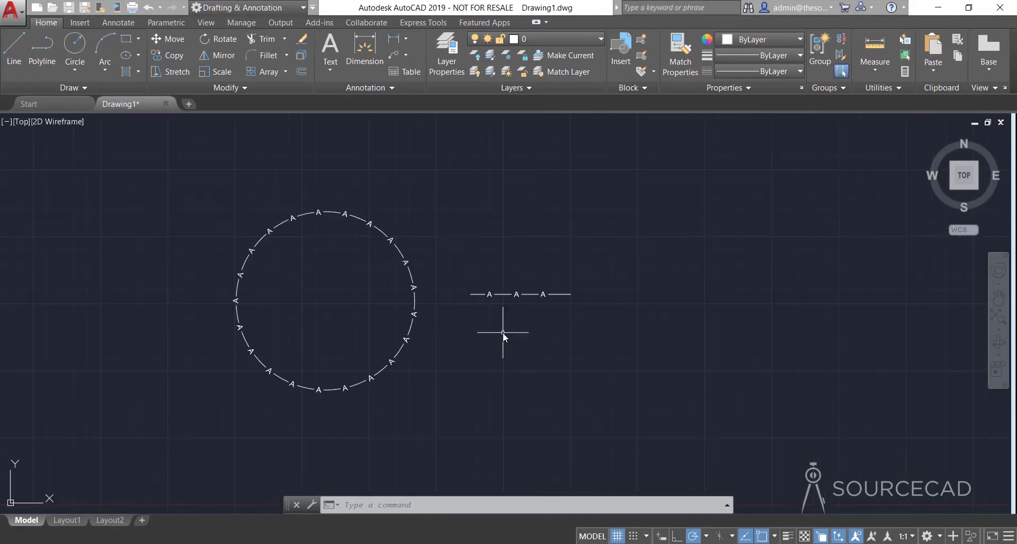
{"action": "left_click", "coordinate": [757, 71]}
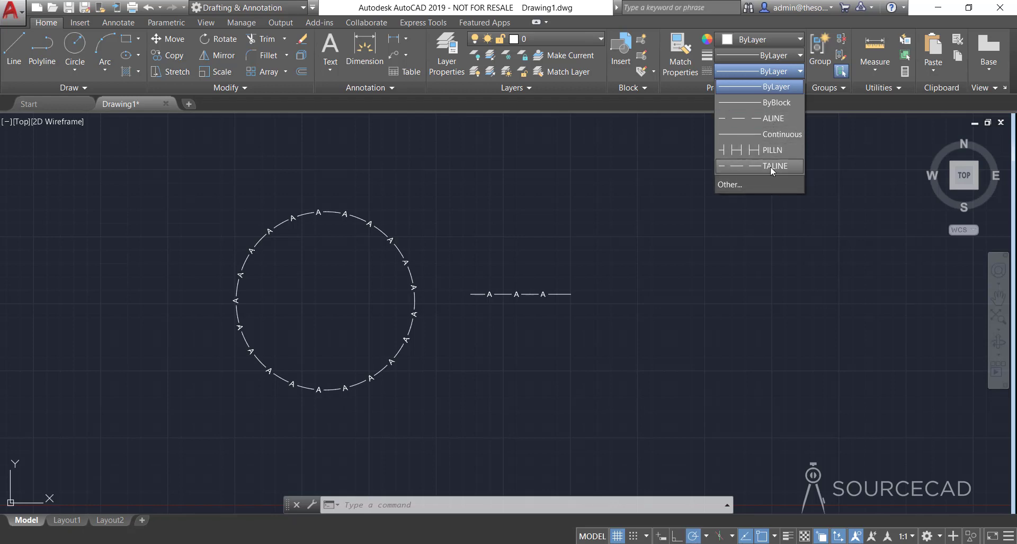
{"action": "left_click", "coordinate": [708, 266]}
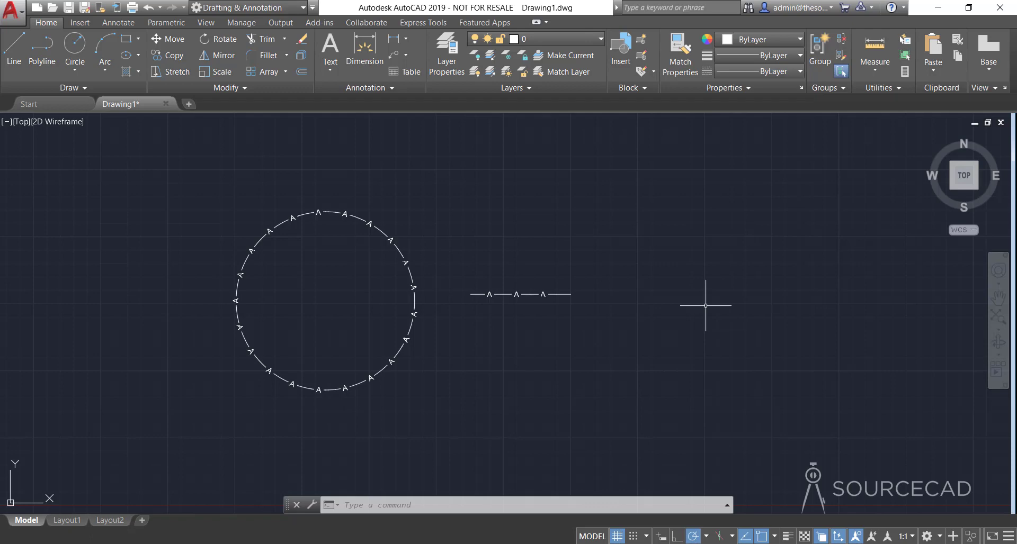
Start loading linetypes in the Linetype Manager, using the First line linetype file on the Desktop as the source
{"action": "type", "text": "LT"}
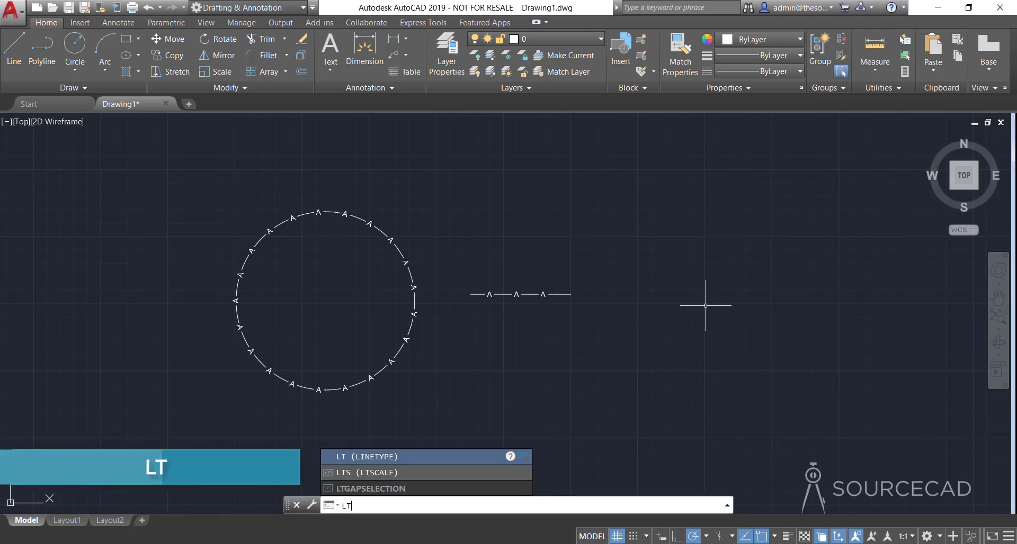
{"action": "key", "text": "Return"}
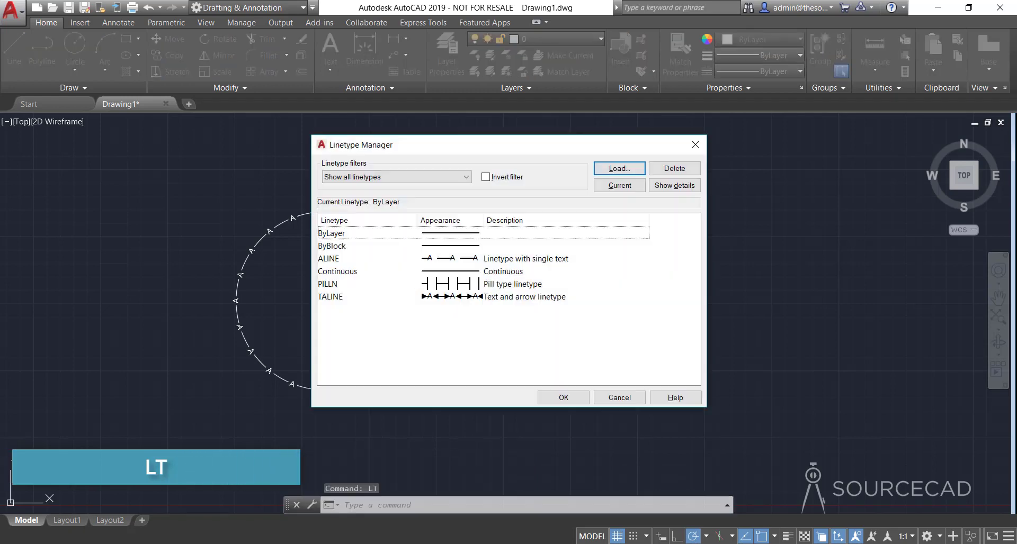
{"action": "left_click", "coordinate": [619, 169]}
{"action": "left_click", "coordinate": [350, 136]}
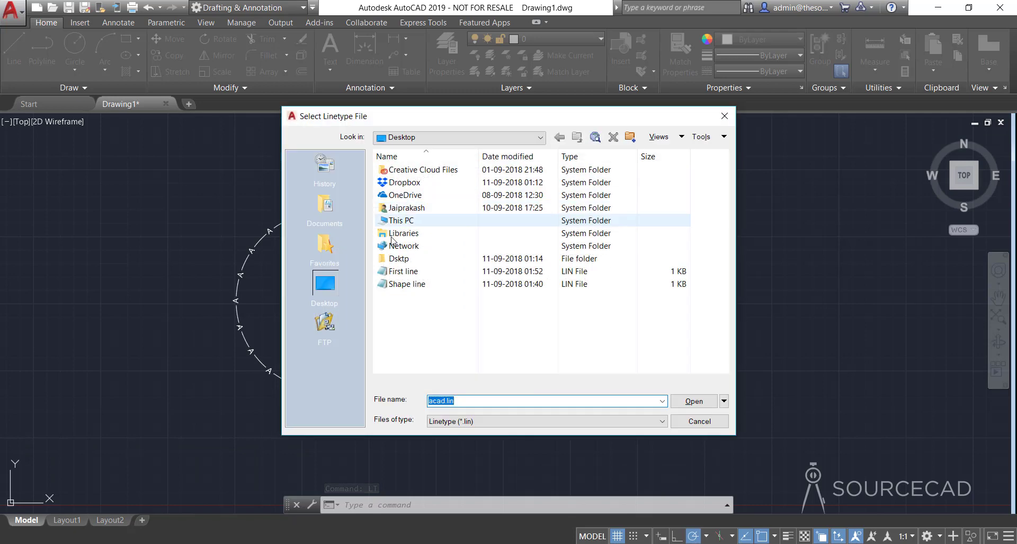
{"action": "left_click", "coordinate": [418, 272]}
{"action": "left_click", "coordinate": [698, 404]}
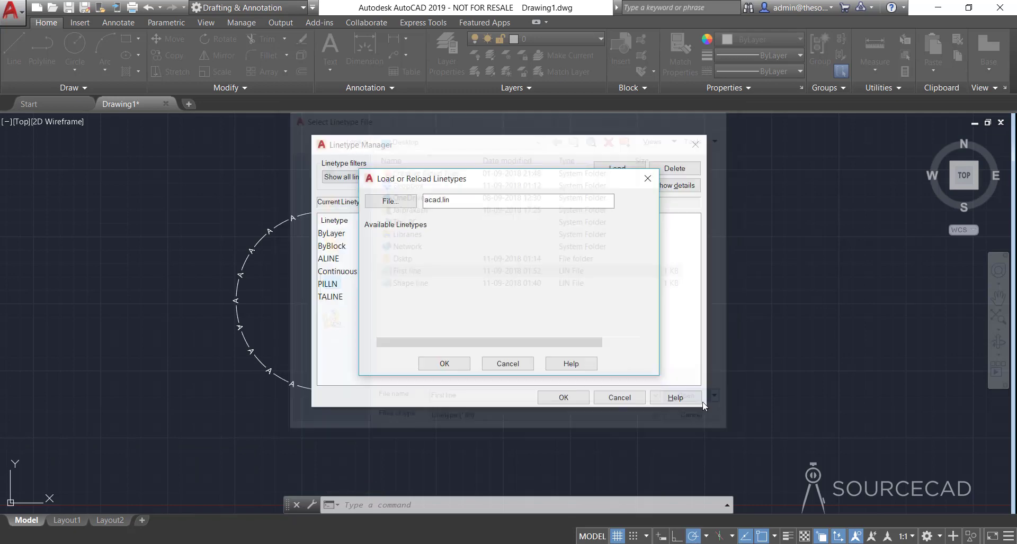
Load the BLINE linetype into the drawing and accept the linetype list
{"action": "left_click", "coordinate": [385, 257]}
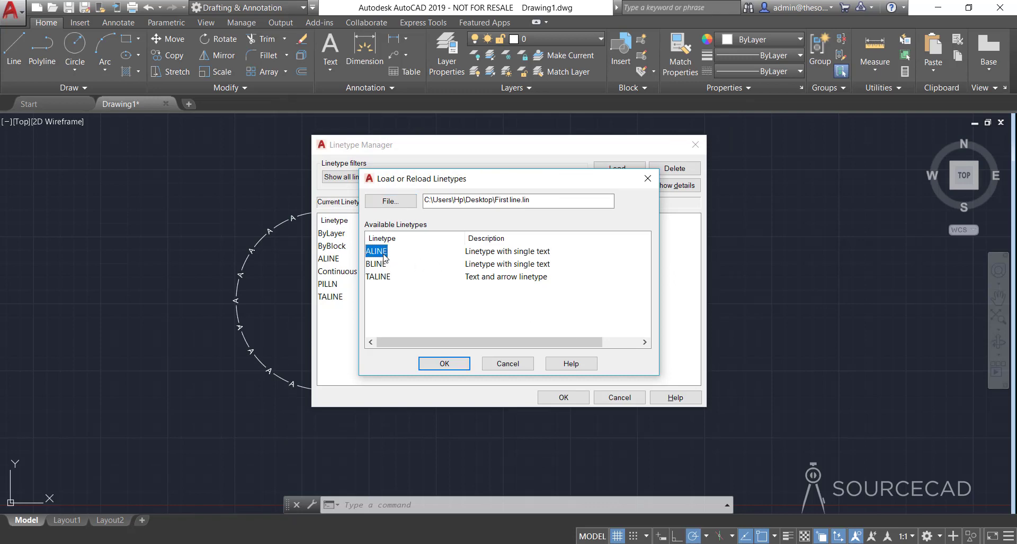
{"action": "left_click", "coordinate": [380, 266]}
{"action": "left_click", "coordinate": [379, 278]}
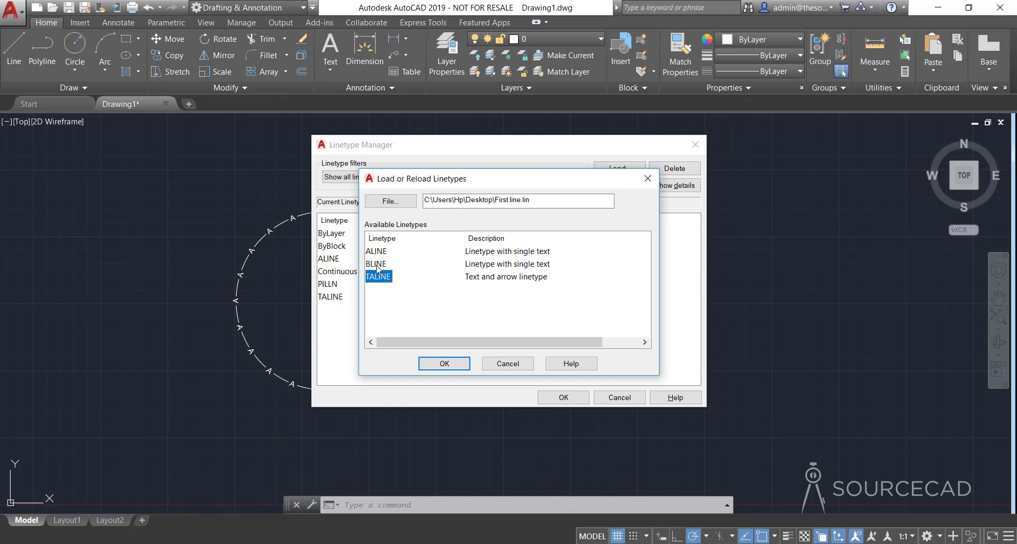
{"action": "left_click", "coordinate": [384, 266]}
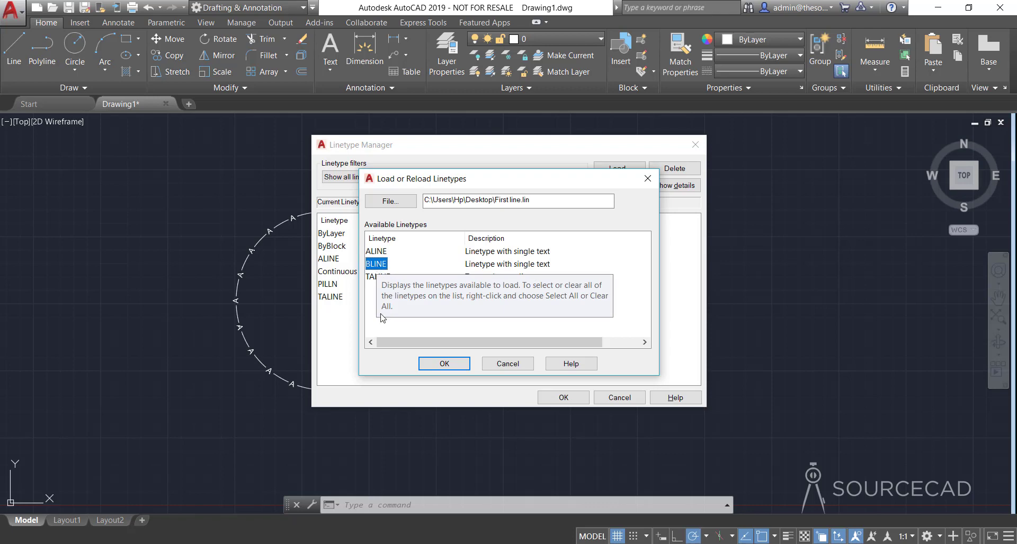
{"action": "left_click", "coordinate": [433, 365]}
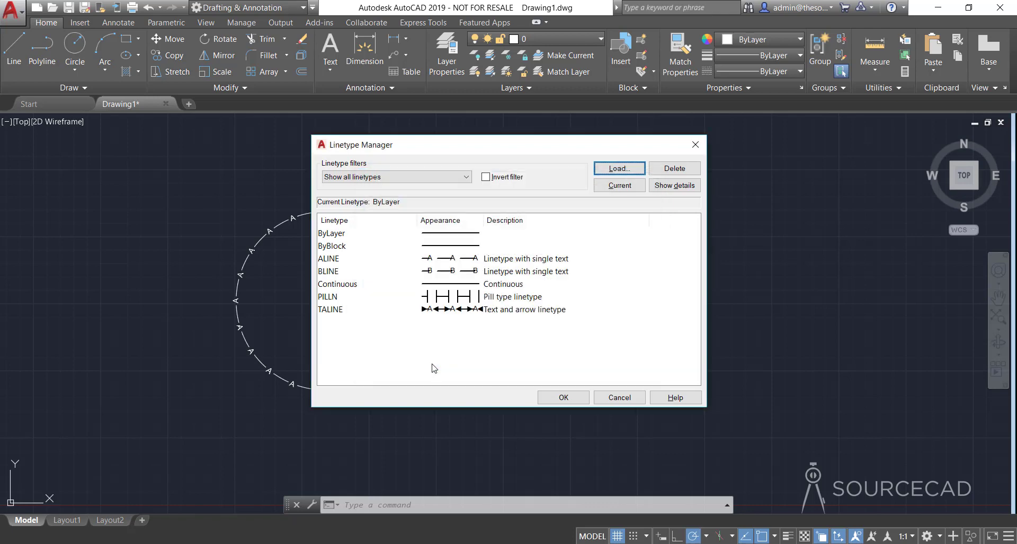
{"action": "left_click", "coordinate": [431, 274]}
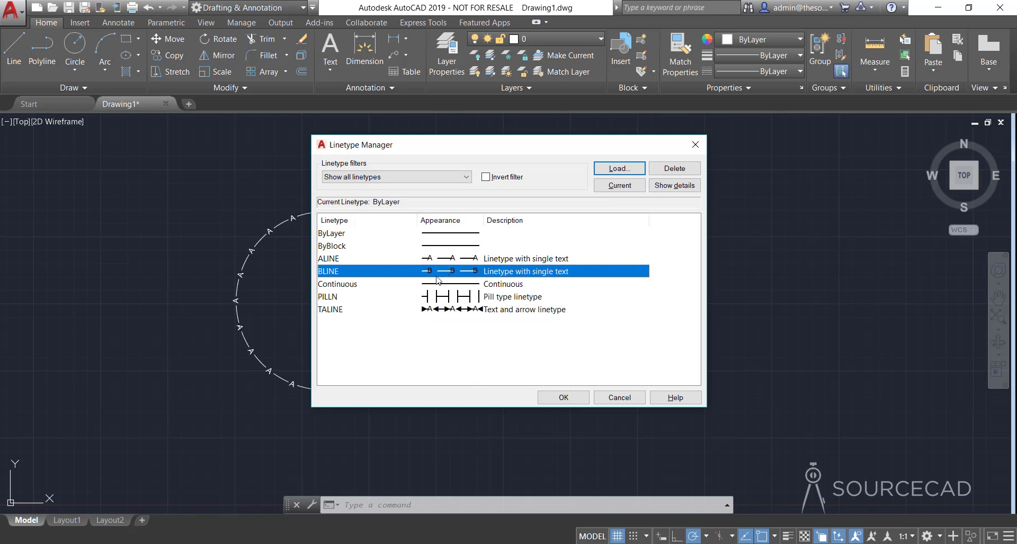
{"action": "left_click", "coordinate": [559, 397]}
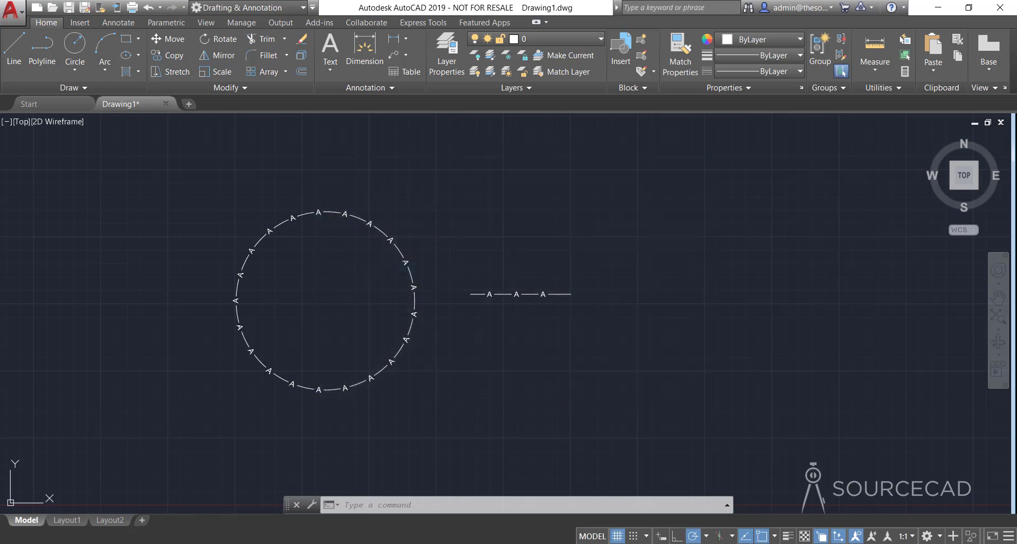
Draw a circle to the right of the short ALINE line, and erase that line
{"action": "left_click", "coordinate": [74, 45]}
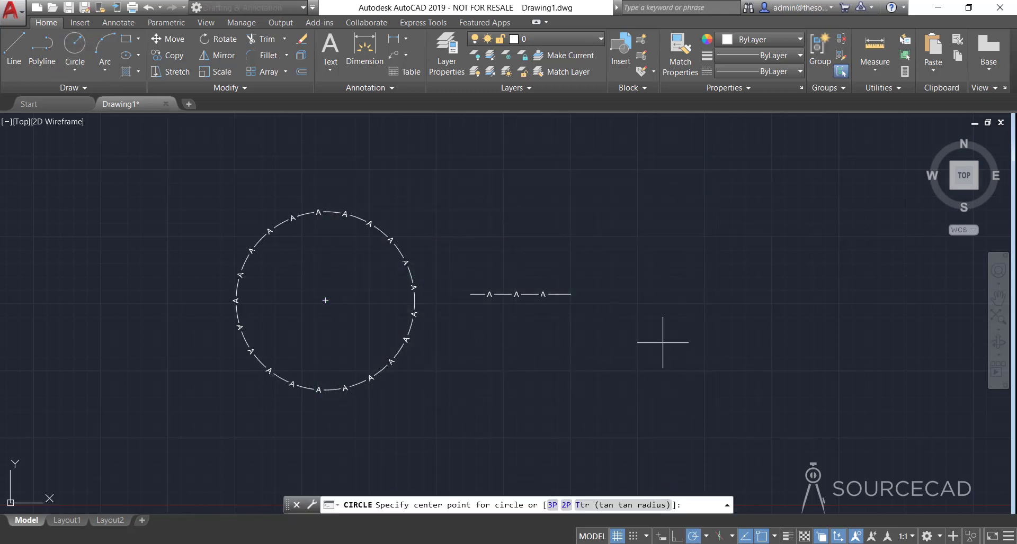
{"action": "left_click", "coordinate": [687, 295]}
{"action": "left_click", "coordinate": [657, 398]}
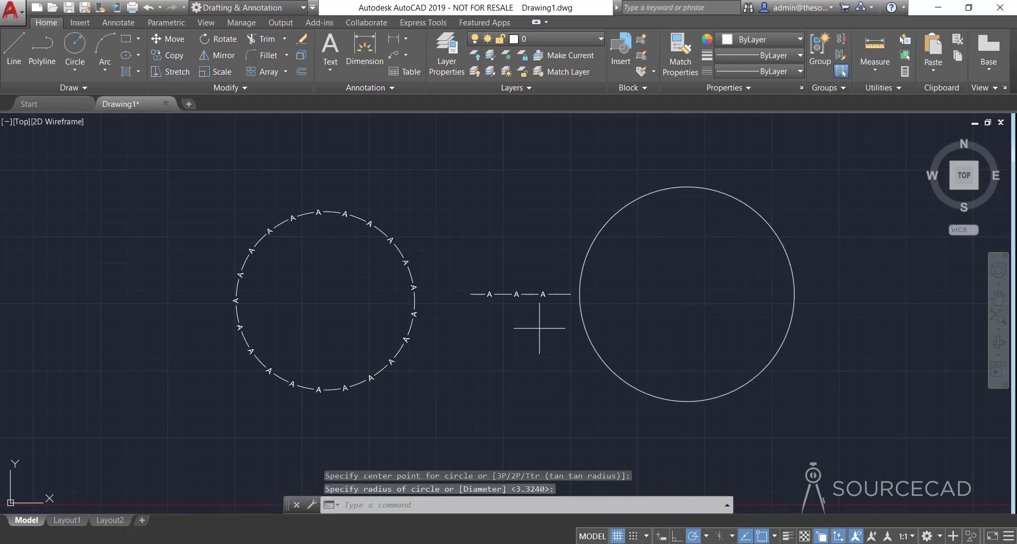
{"action": "left_click", "coordinate": [539, 328]}
{"action": "left_click", "coordinate": [486, 237]}
{"action": "key", "text": "Delete"}
Assign the BLINE linetype to the new circle and clear the selection
{"action": "middle_click_drag", "start_coordinate": [651, 297], "coordinate": [593, 297]}
{"action": "left_click", "coordinate": [556, 301]}
{"action": "left_click", "coordinate": [459, 222]}
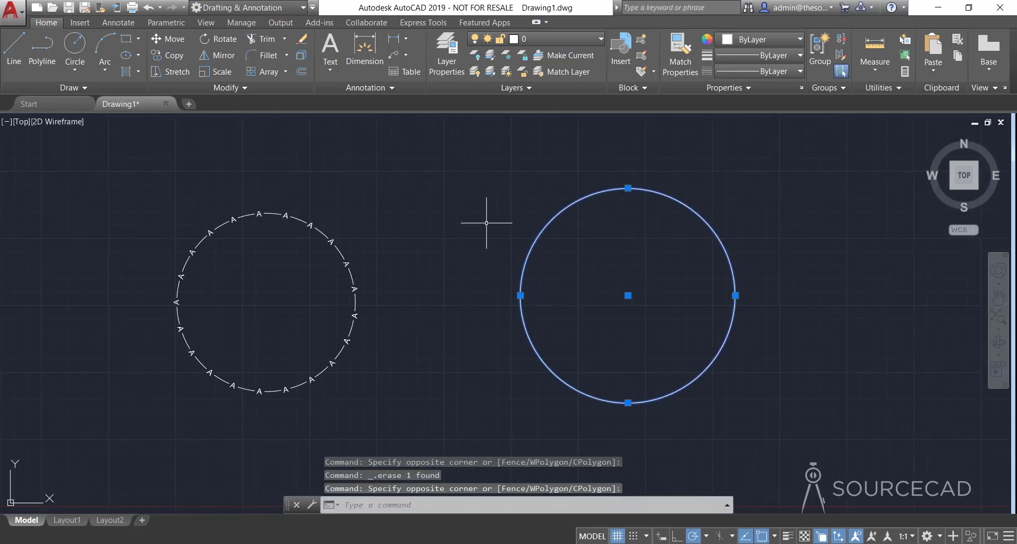
{"action": "left_click", "coordinate": [747, 72]}
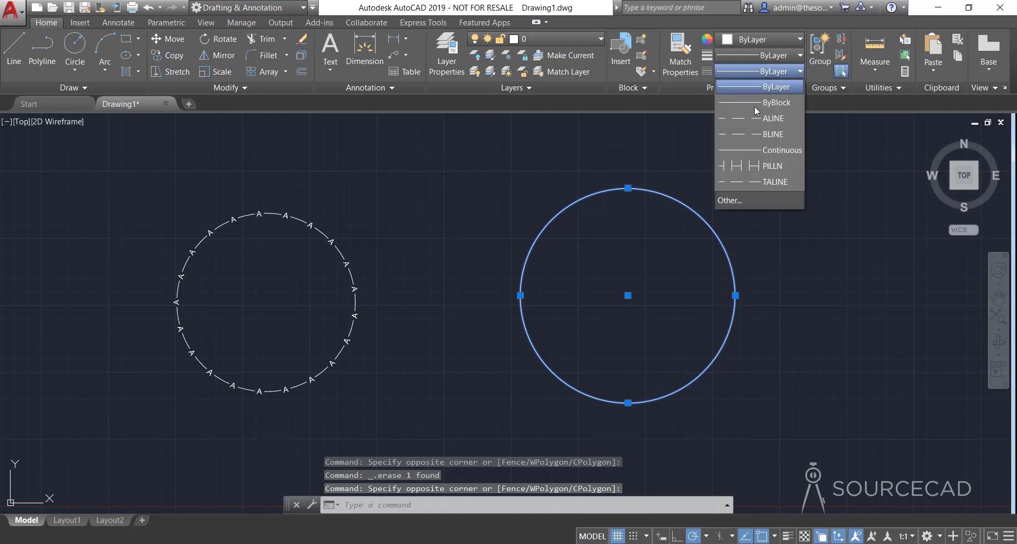
{"action": "left_click", "coordinate": [758, 134]}
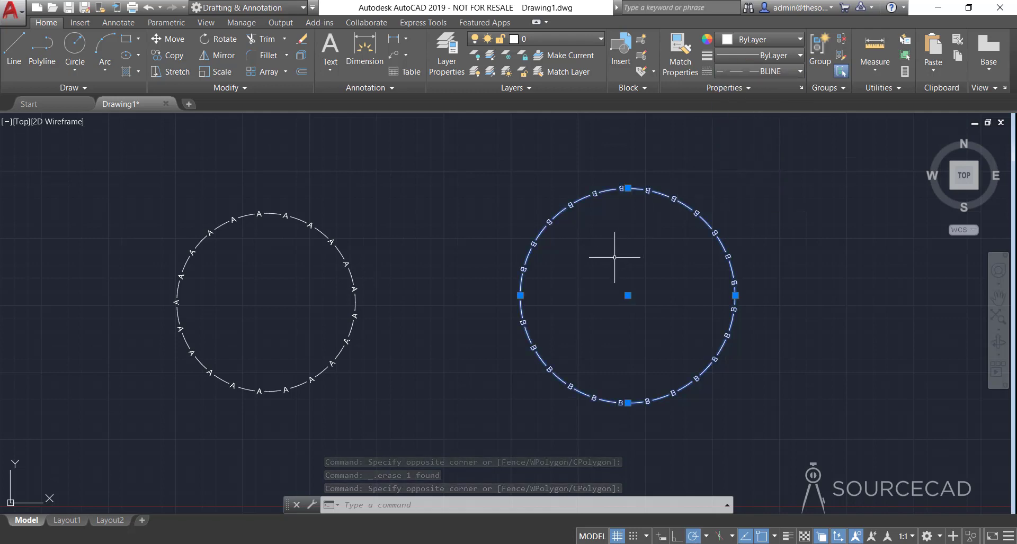
{"action": "key", "text": "Escape"}
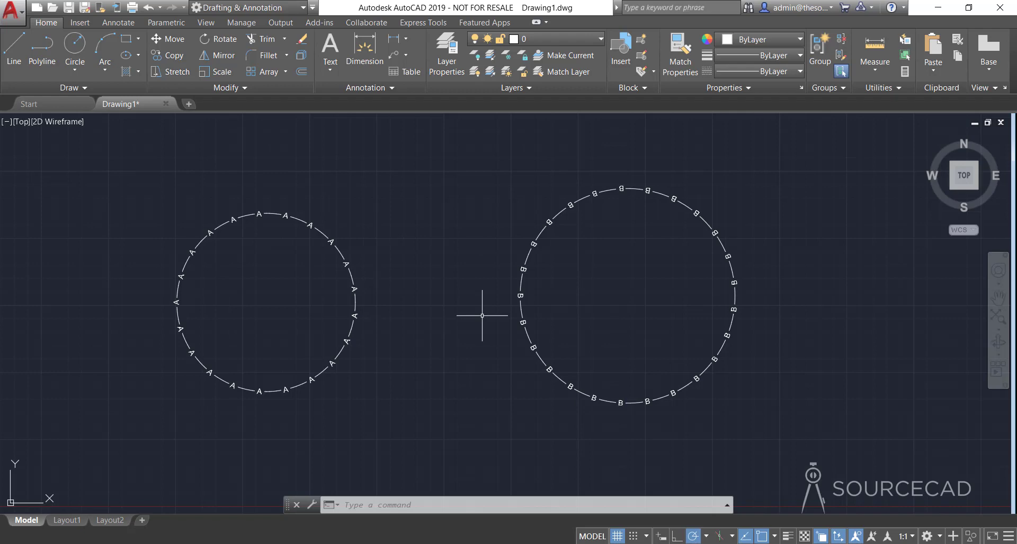
Compare the orientation of the letters around the ALINE circle with those around the BLINE circle
{"action": "scroll", "coordinate": [241, 238], "scroll_direction": "up", "scroll_amount": 4}
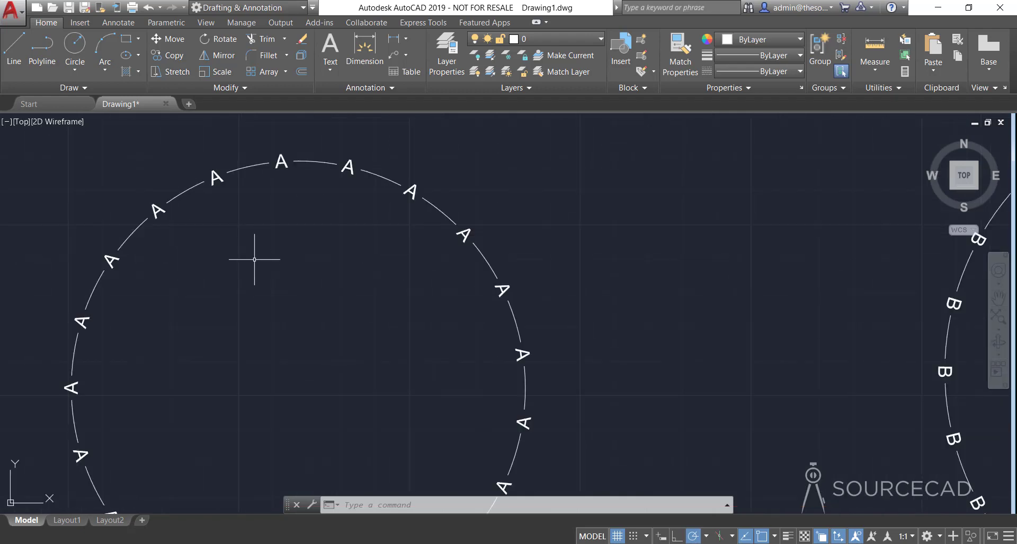
{"action": "middle_click_drag", "start_coordinate": [268, 261], "coordinate": [368, 264]}
{"action": "scroll", "coordinate": [343, 212], "scroll_direction": "down", "scroll_amount": 2}
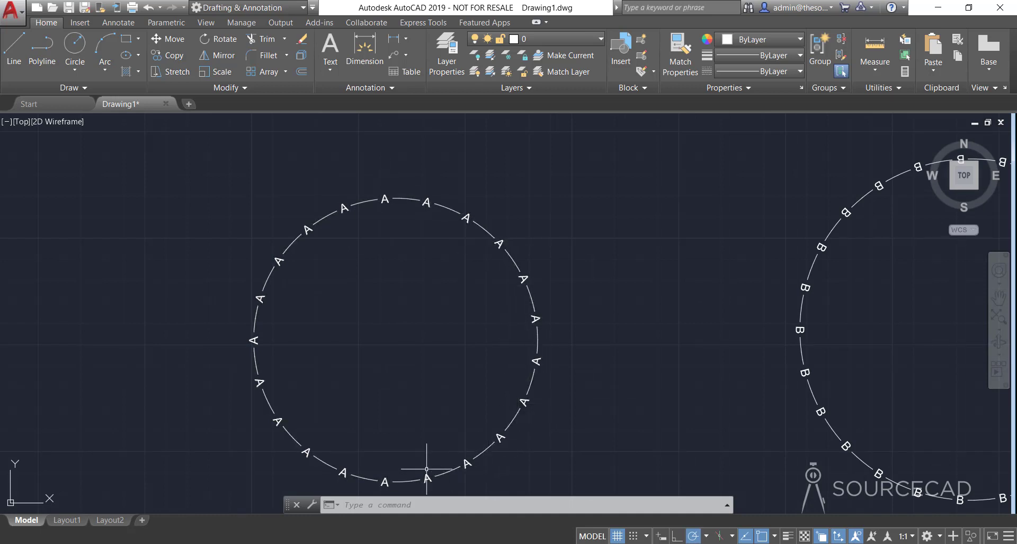
{"action": "mouse_move", "coordinate": [609, 373]}
{"action": "middle_mouse_down"}
{"action": "mouse_move", "coordinate": [347, 351]}
{"action": "mouse_move", "coordinate": [268, 357]}
{"action": "middle_mouse_up"}
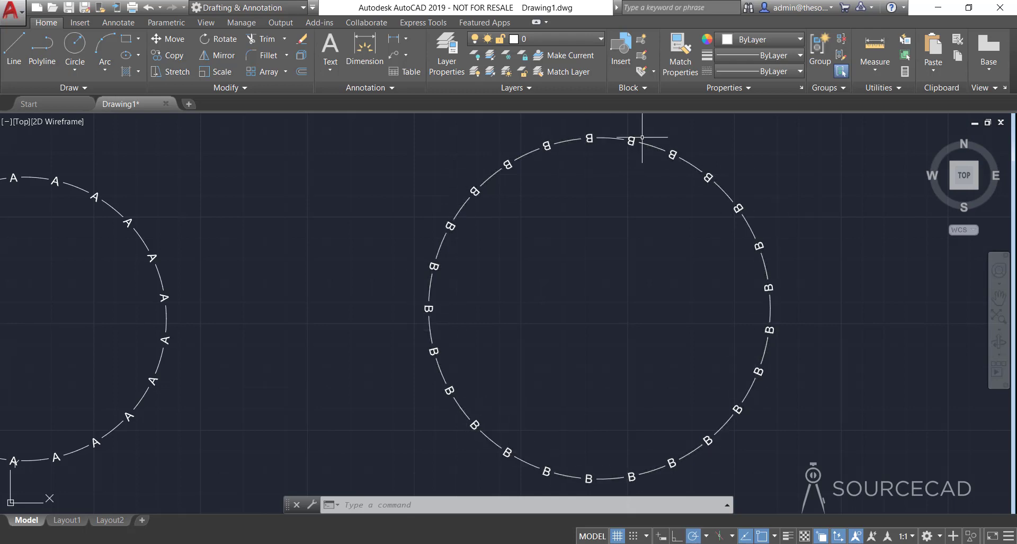
{"action": "scroll", "coordinate": [558, 276], "scroll_direction": "down", "scroll_amount": 4}
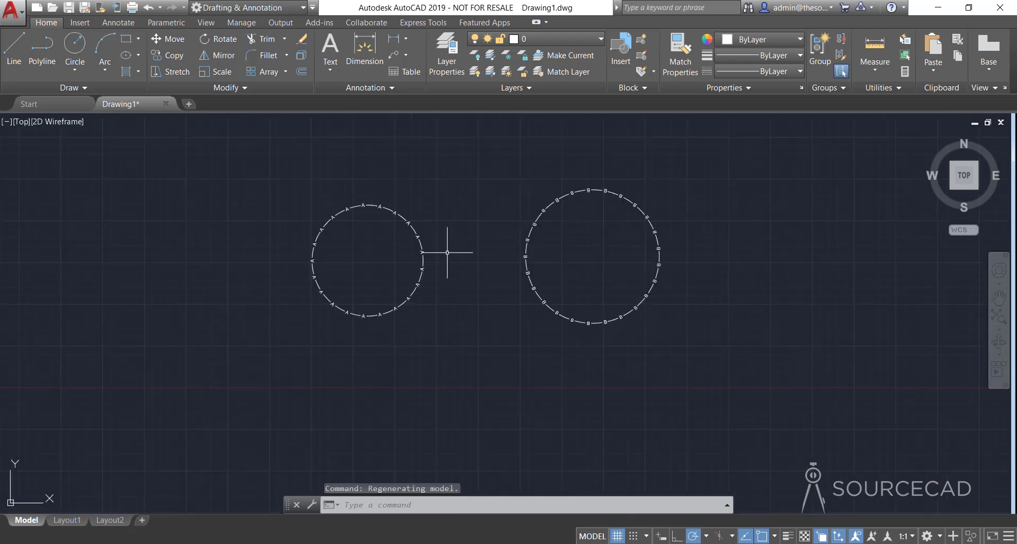
{"action": "scroll", "coordinate": [440, 266], "scroll_direction": "up", "scroll_amount": 2}
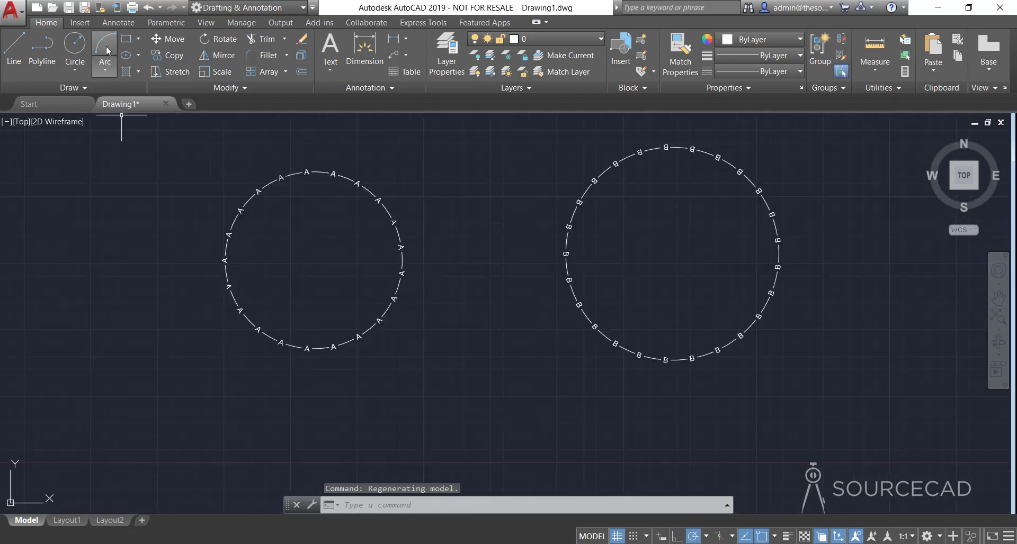
Draw a nearly square rectangle below the ALINE circle
{"action": "left_click", "coordinate": [126, 39]}
{"action": "middle_click_drag", "start_coordinate": [281, 421], "coordinate": [288, 364]}
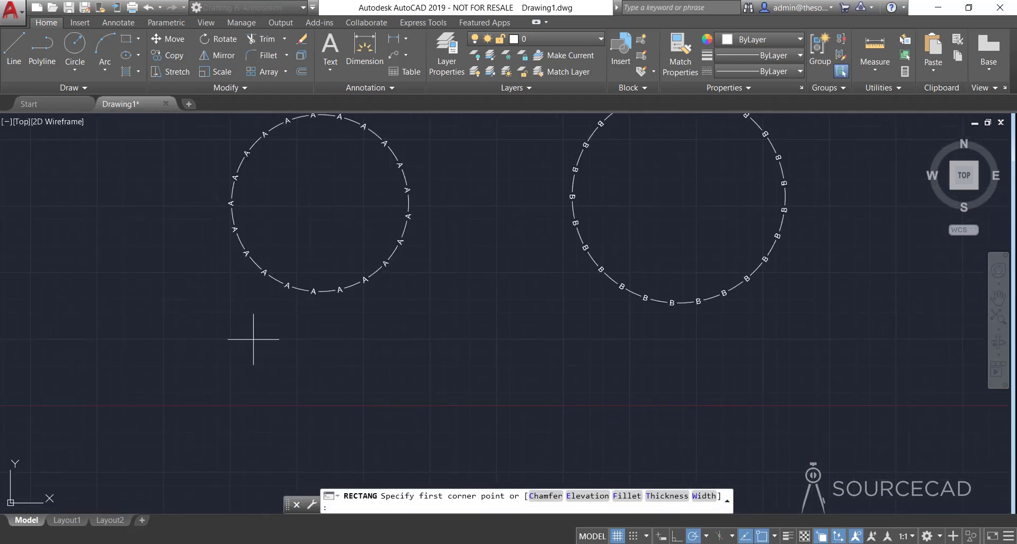
{"action": "left_click", "coordinate": [252, 318]}
{"action": "left_click", "coordinate": [370, 425]}
Copy the rectangle horizontally so the duplicate sits below the BLINE circle
{"action": "left_click", "coordinate": [461, 381]}
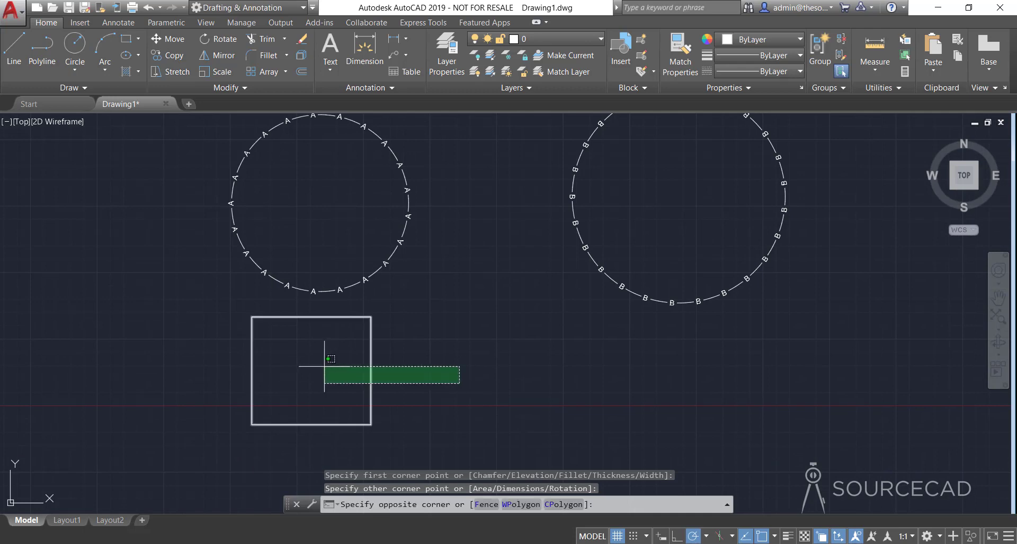
{"action": "left_click", "coordinate": [325, 363]}
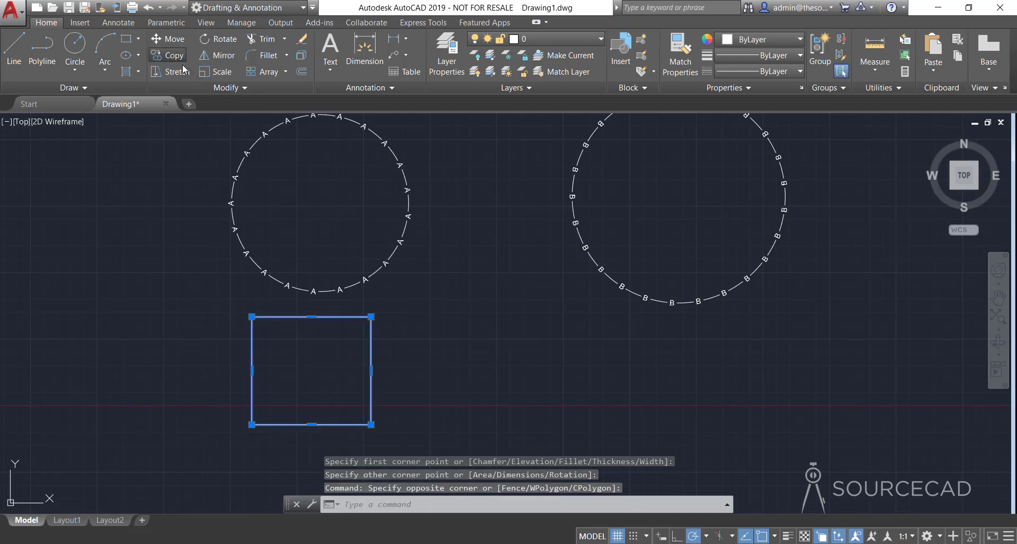
{"action": "left_click", "coordinate": [168, 56]}
{"action": "left_click", "coordinate": [511, 385]}
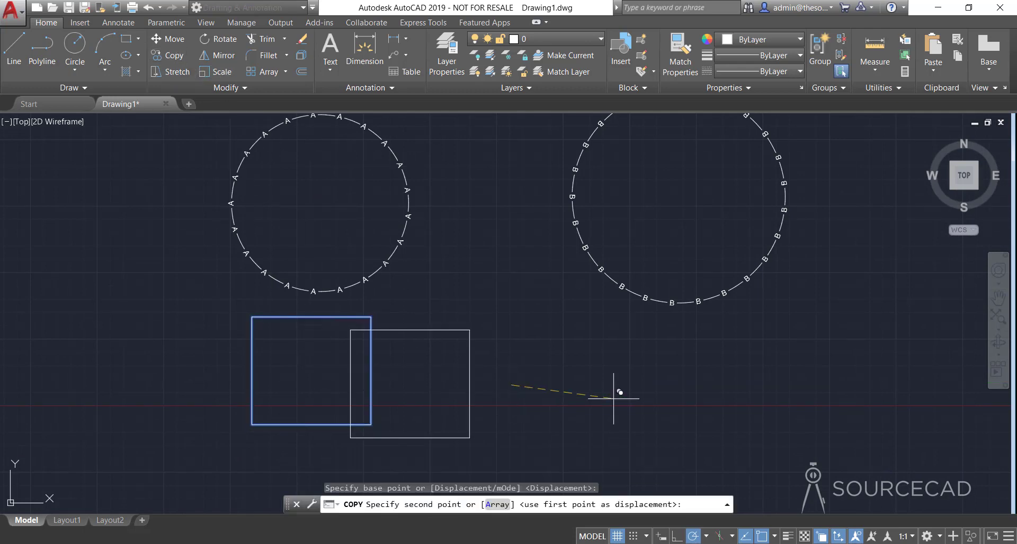
{"action": "left_click", "coordinate": [891, 385]}
{"action": "key", "text": "Escape"}
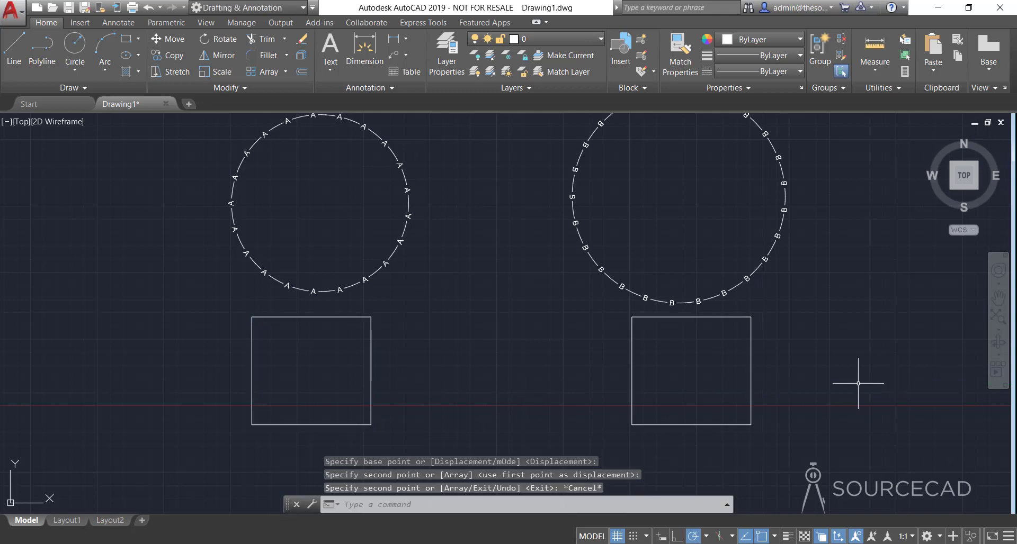
Assign the ALINE linetype to the rectangle below the ALINE circle
{"action": "left_click", "coordinate": [351, 391]}
{"action": "left_click", "coordinate": [209, 340]}
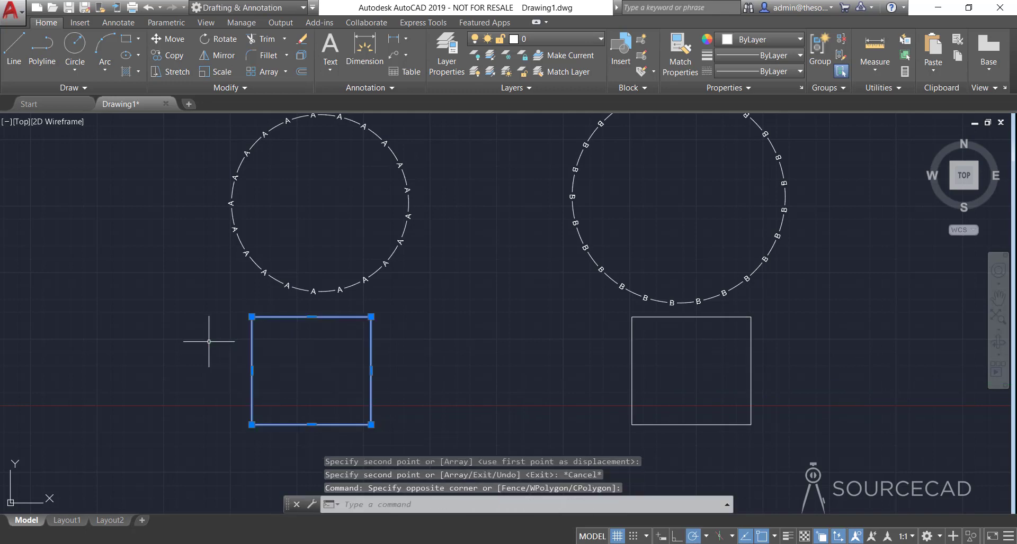
{"action": "left_click", "coordinate": [767, 72]}
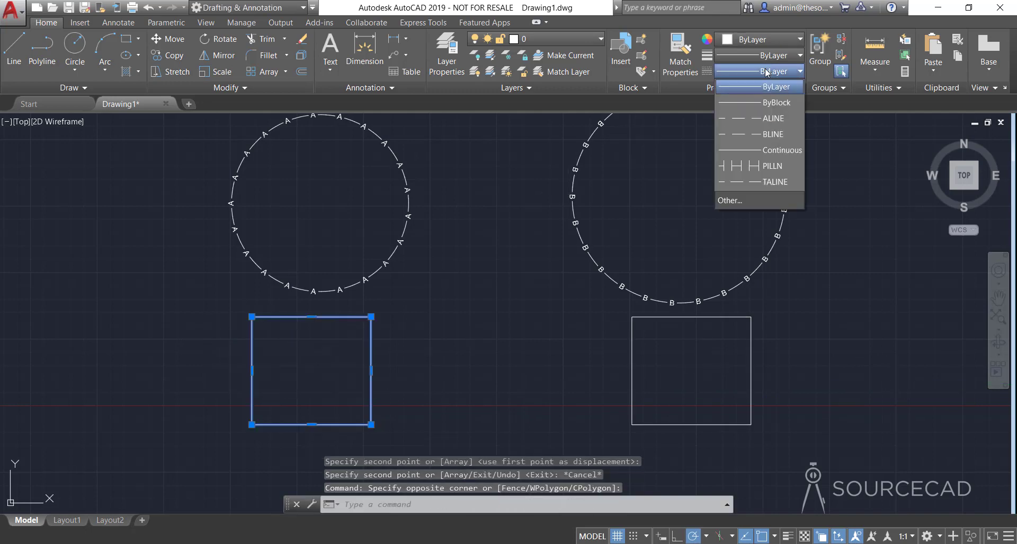
{"action": "left_click", "coordinate": [772, 118]}
{"action": "key", "text": "Escape"}
Assign the BLINE linetype to the rectangle below the BLINE circle
{"action": "left_click", "coordinate": [702, 393]}
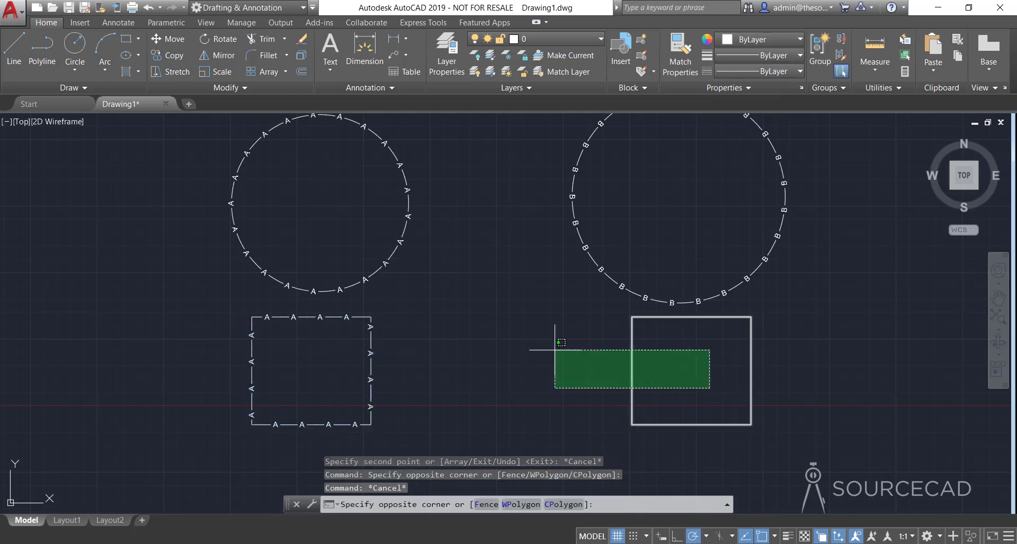
{"action": "left_click", "coordinate": [554, 347]}
{"action": "left_click", "coordinate": [786, 72]}
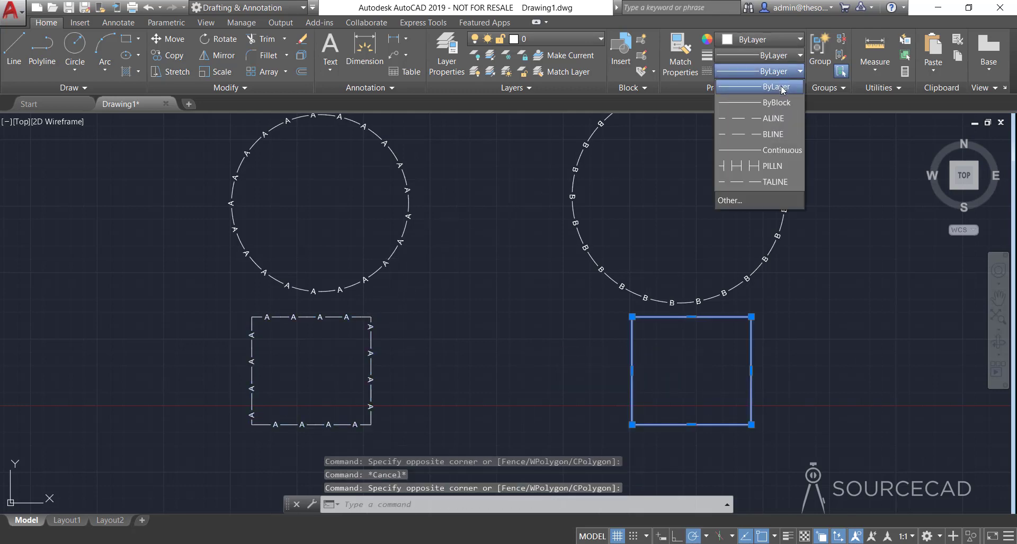
{"action": "left_click", "coordinate": [777, 132]}
{"action": "key", "text": "Escape"}
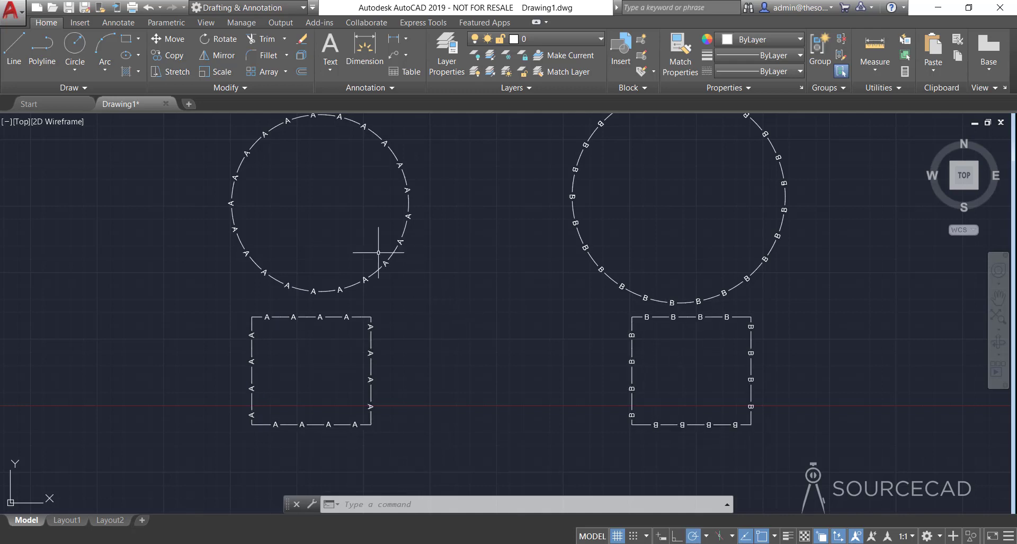
Examine the position of the B text relative to the line on the BLINE circle and rectangle
{"action": "mouse_move", "coordinate": [648, 233]}
{"action": "middle_mouse_down"}
{"action": "mouse_move", "coordinate": [628, 263]}
{"action": "mouse_move", "coordinate": [640, 256]}
{"action": "middle_mouse_up"}
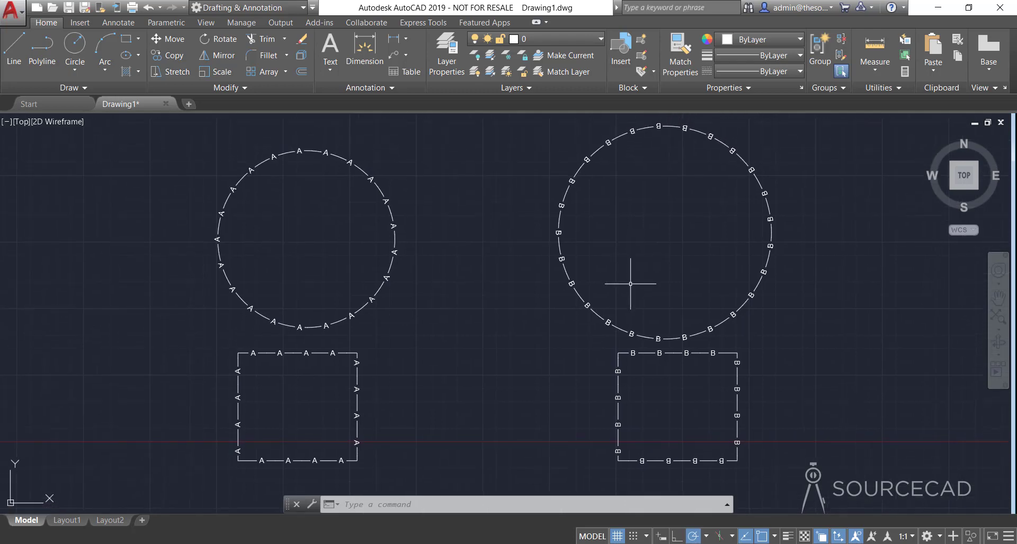
{"action": "scroll", "coordinate": [629, 288], "scroll_direction": "up", "scroll_amount": 4}
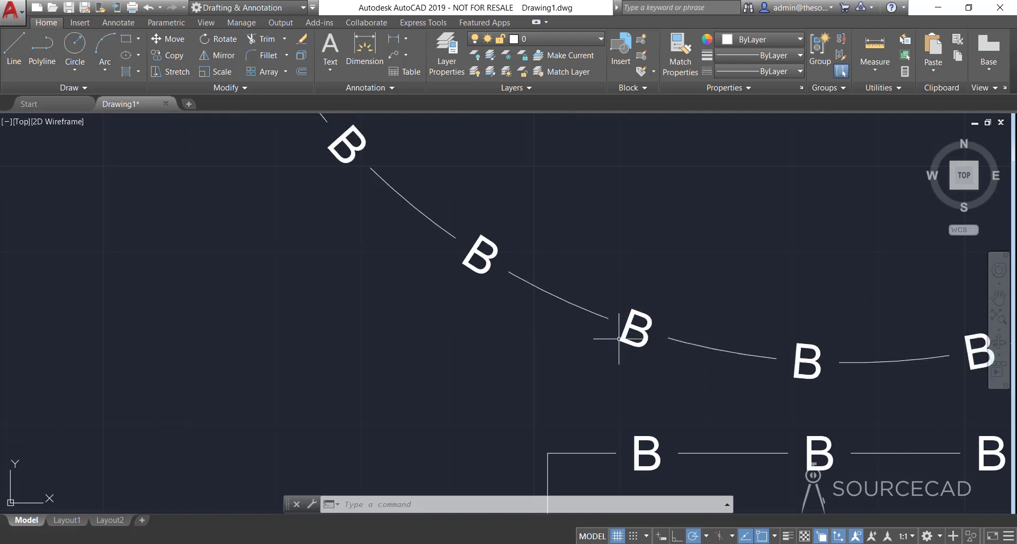
{"action": "scroll", "coordinate": [673, 429], "scroll_direction": "down", "scroll_amount": 2}
{"action": "mouse_move", "coordinate": [674, 445]}
{"action": "middle_mouse_down"}
{"action": "mouse_move", "coordinate": [616, 400]}
{"action": "mouse_move", "coordinate": [467, 323]}
{"action": "middle_mouse_up"}
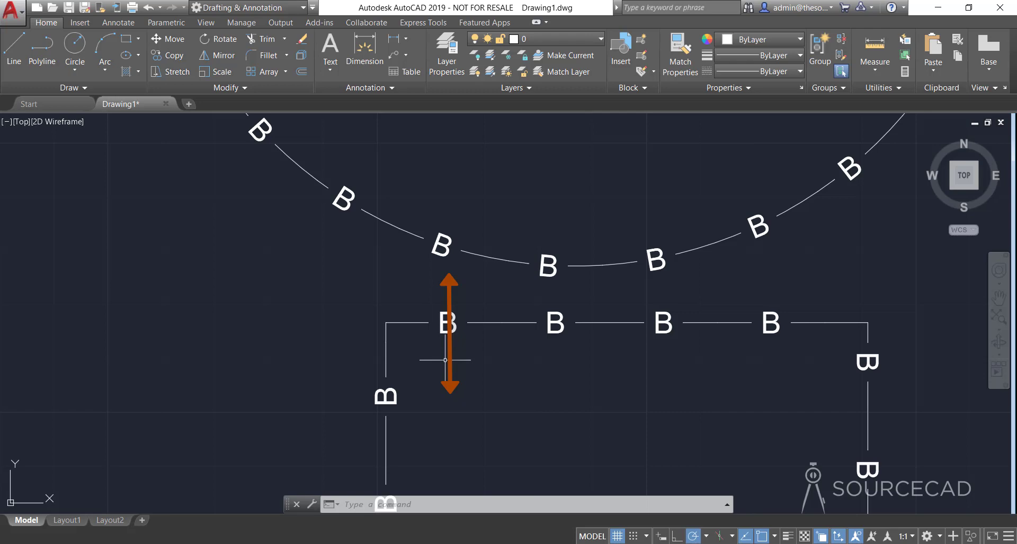
{"action": "scroll", "coordinate": [557, 320], "scroll_direction": "up", "scroll_amount": 4}
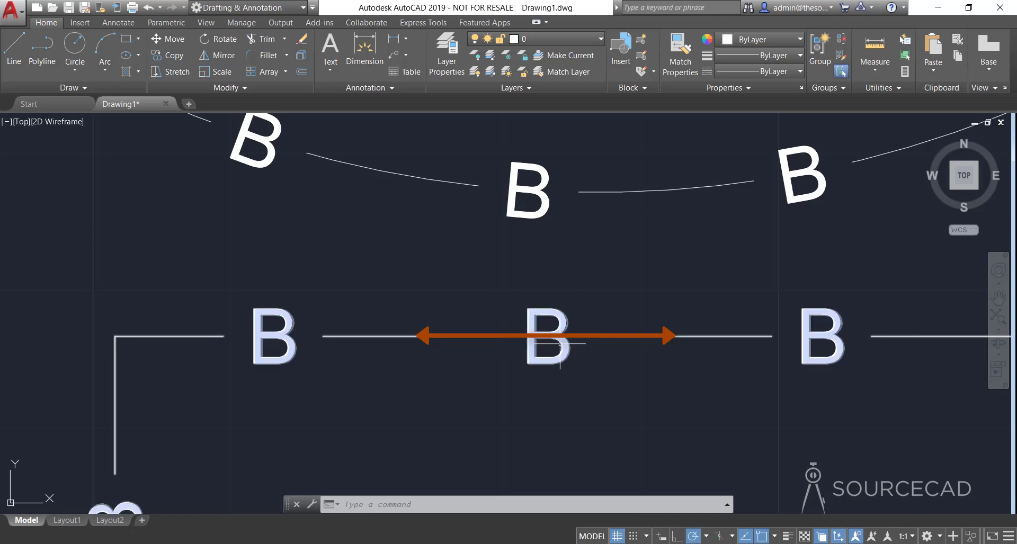
{"action": "scroll", "coordinate": [570, 349], "scroll_direction": "down", "scroll_amount": 10}
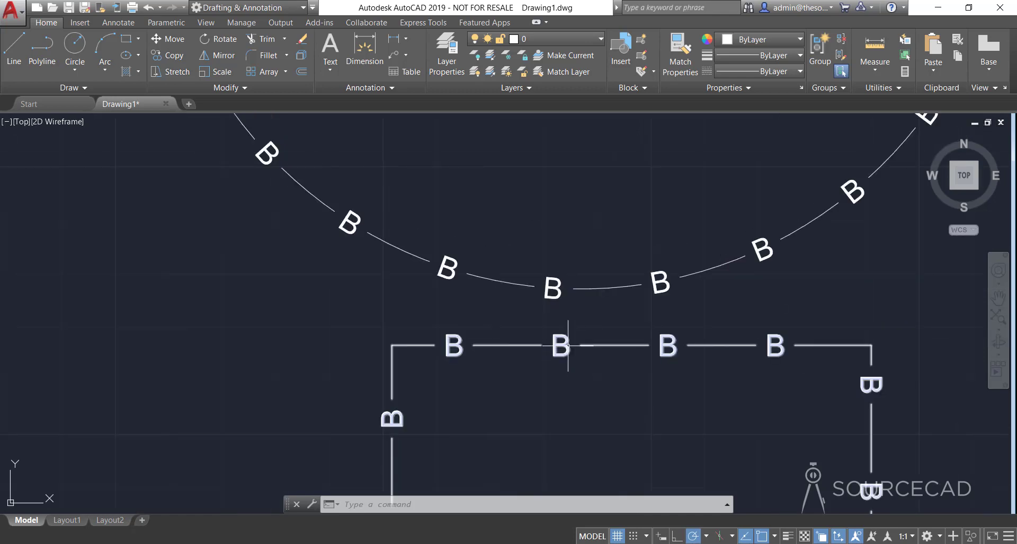
{"action": "middle_click_drag", "start_coordinate": [571, 411], "coordinate": [591, 397]}
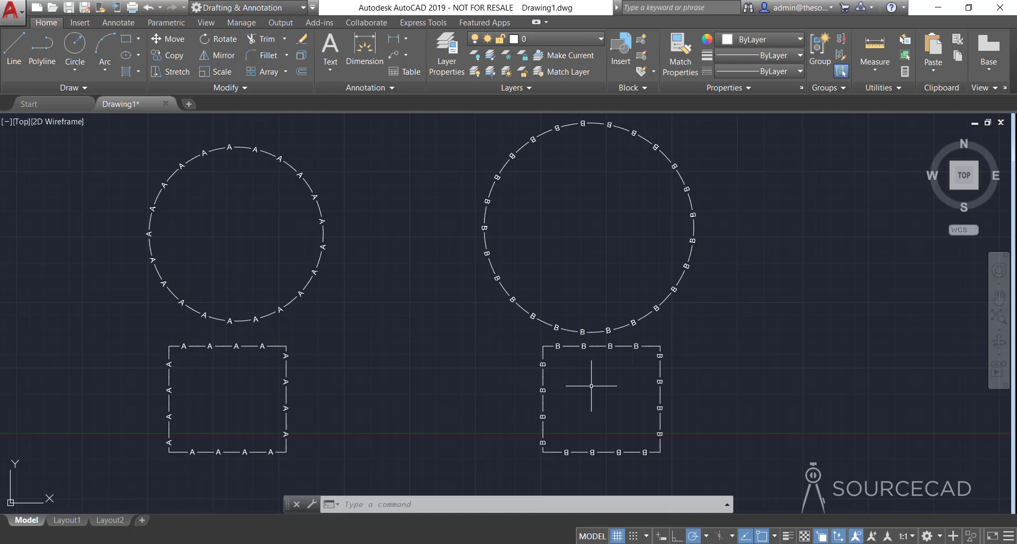
{"action": "type", "text": "LT"}
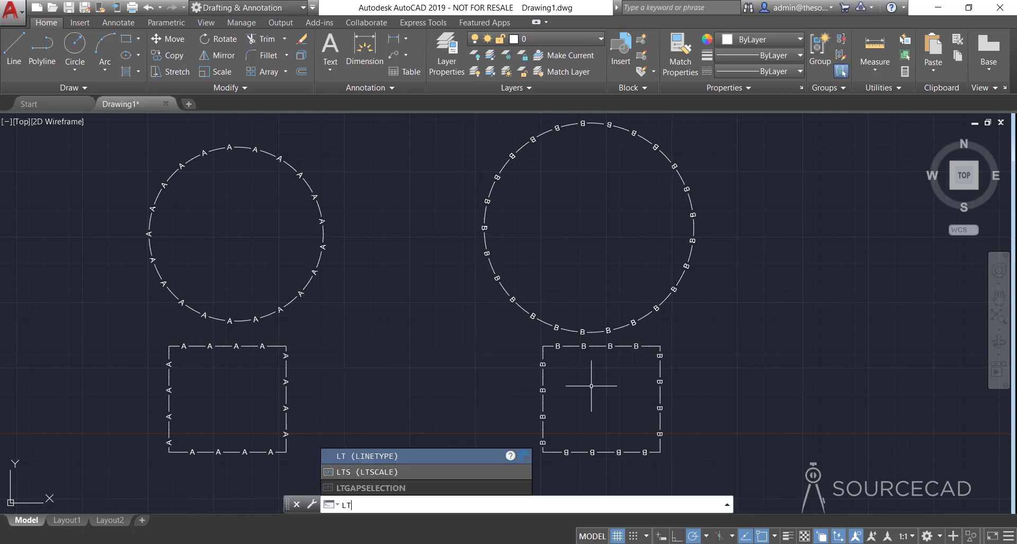
{"action": "key", "text": "Return"}
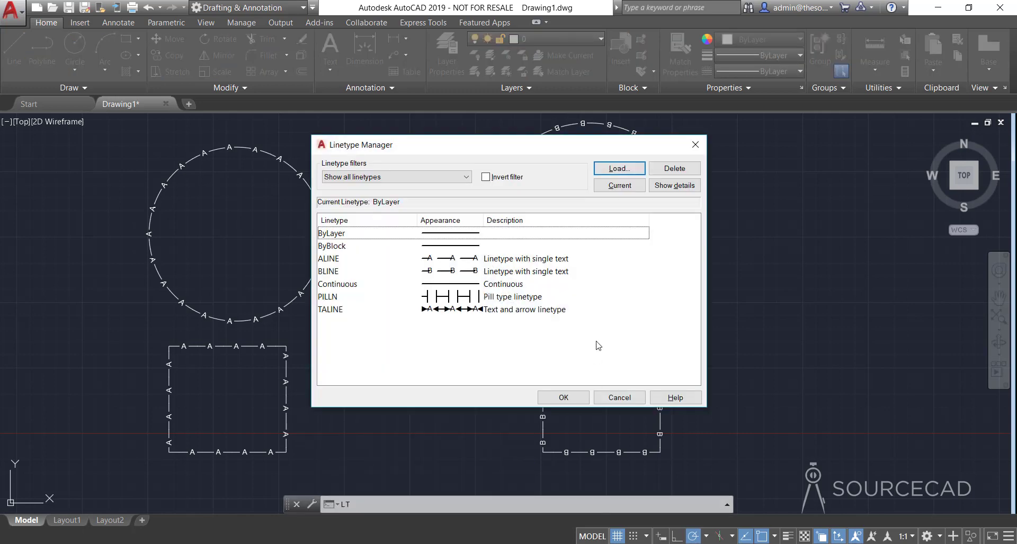
{"action": "left_click", "coordinate": [617, 169]}
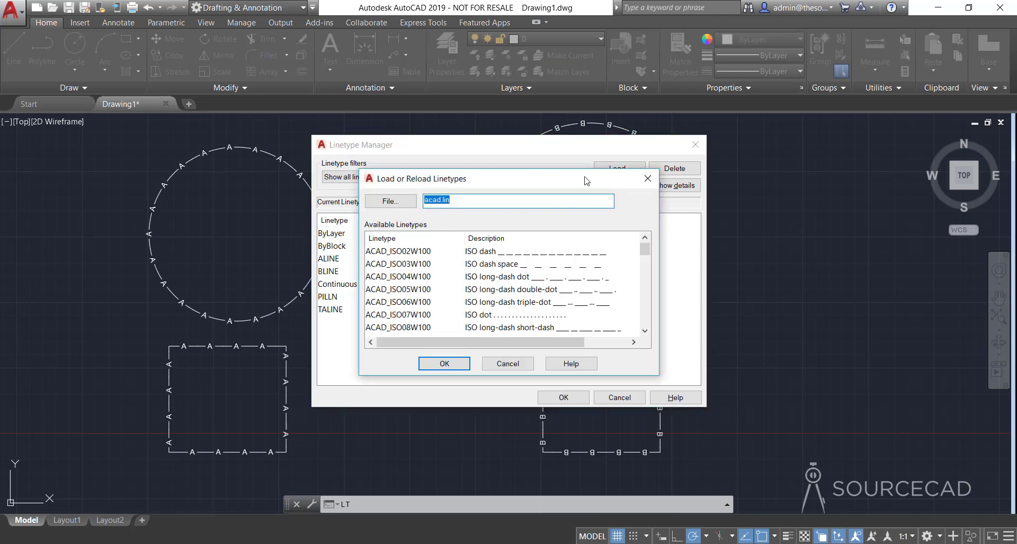
{"action": "left_click", "coordinate": [389, 202]}
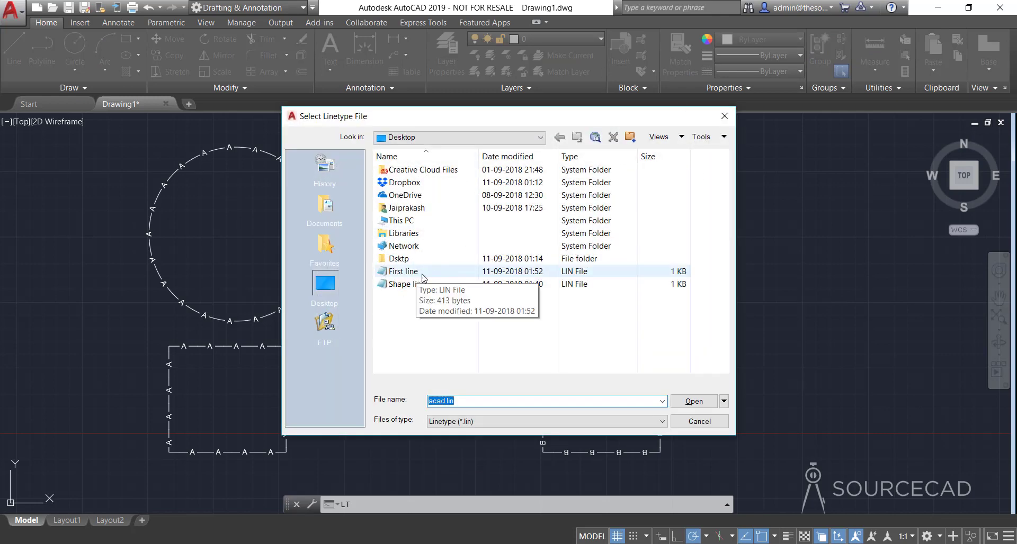
{"action": "left_click", "coordinate": [699, 421]}
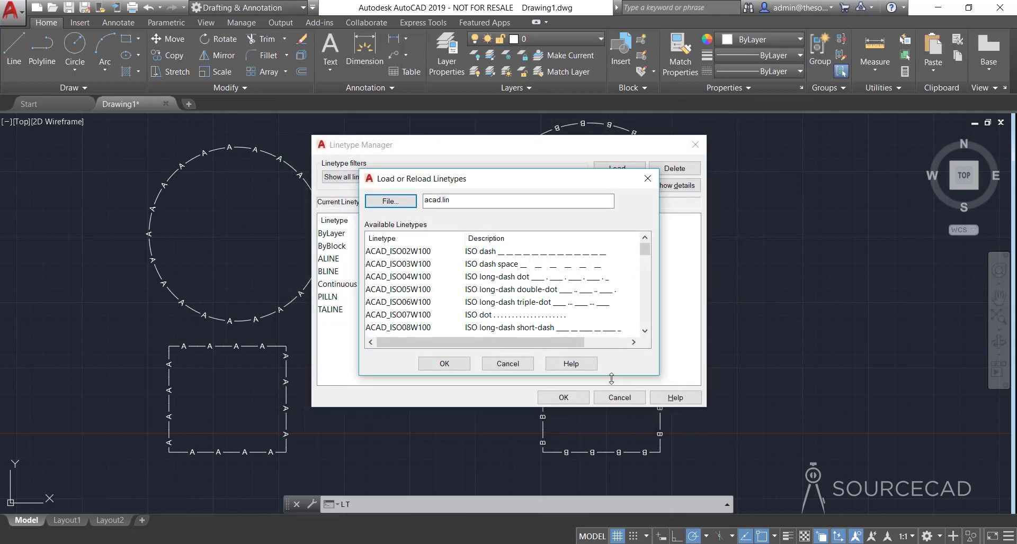
{"action": "left_click", "coordinate": [507, 363]}
{"action": "left_click", "coordinate": [619, 398]}
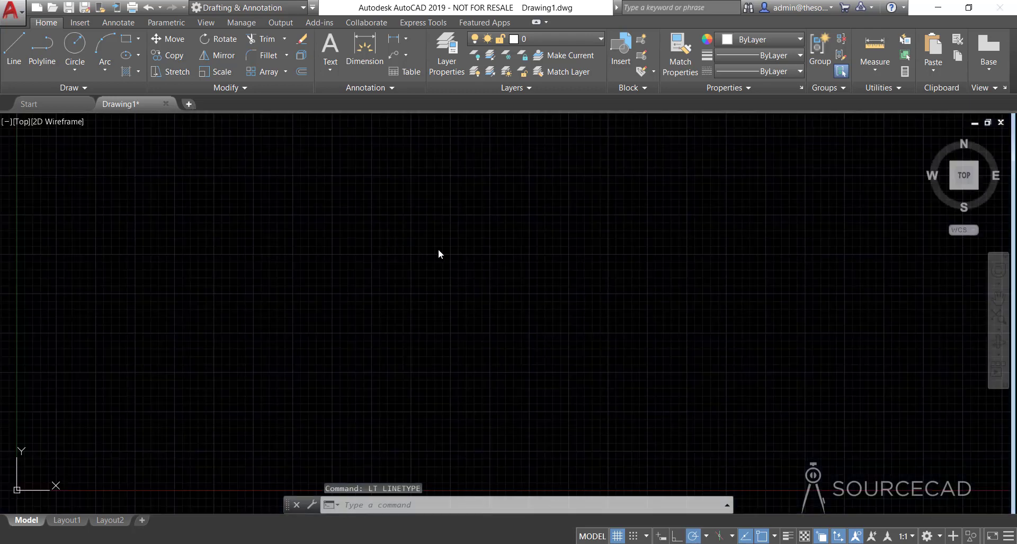
Create a new blank drawing
{"action": "key", "text": "ctrl+n"}
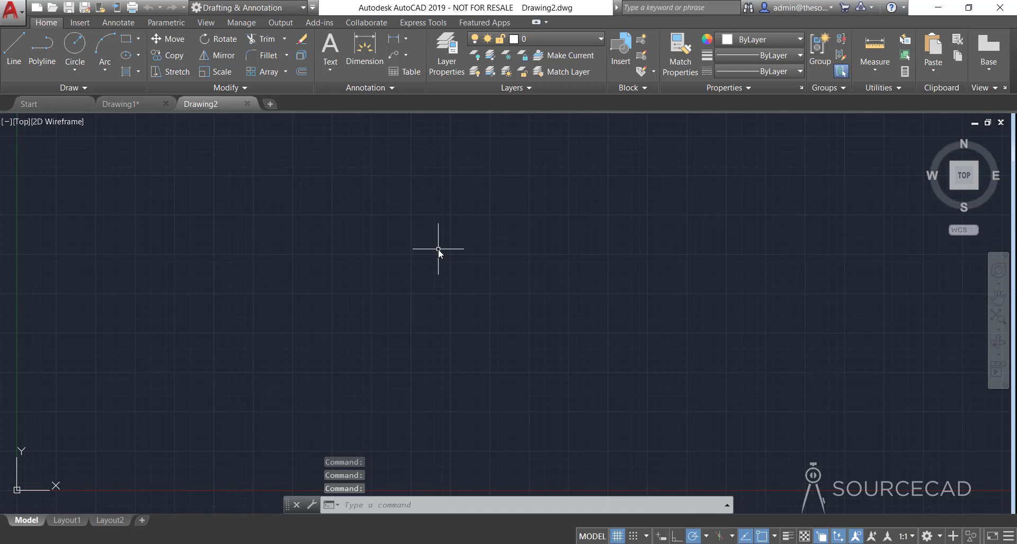
{"action": "middle_click", "coordinate": [468, 256]}
{"action": "middle_click", "coordinate": [468, 256]}
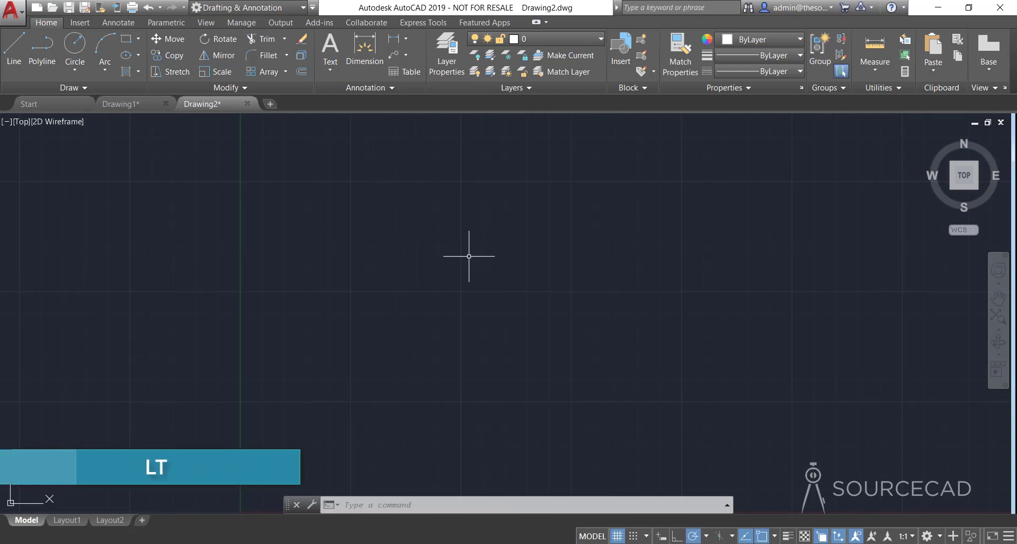
Try to load linetypes from the Shape line.lin file on the Desktop into the new drawing
{"action": "type", "text": "LT"}
{"action": "key", "text": "Return"}
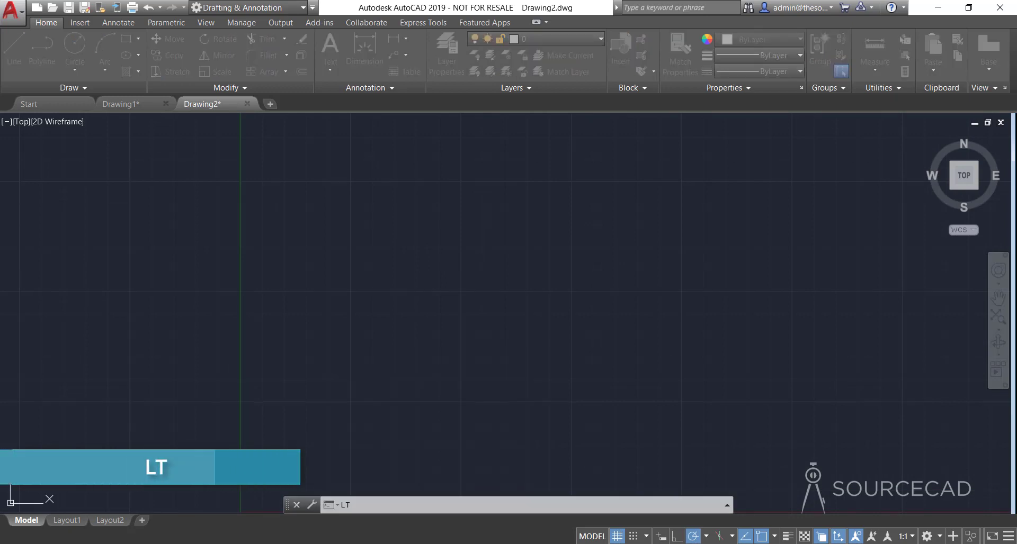
{"action": "left_click", "coordinate": [618, 168]}
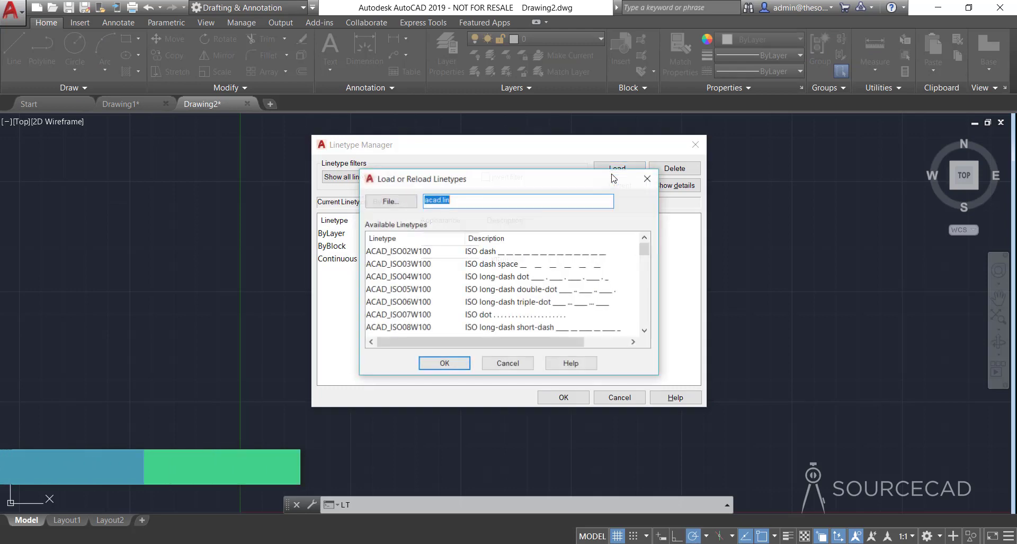
{"action": "left_click", "coordinate": [386, 203]}
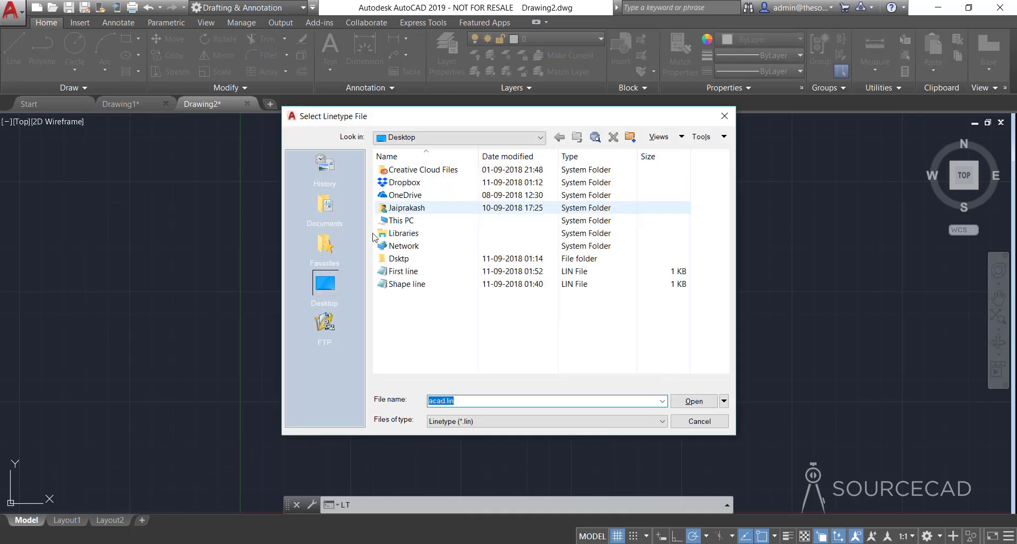
{"action": "left_click", "coordinate": [416, 286]}
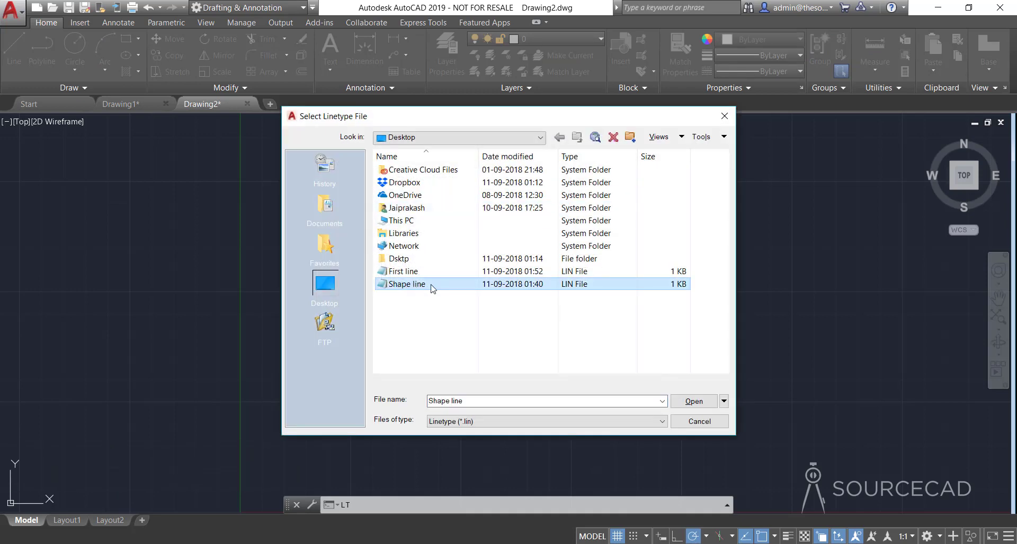
{"action": "left_click", "coordinate": [694, 401]}
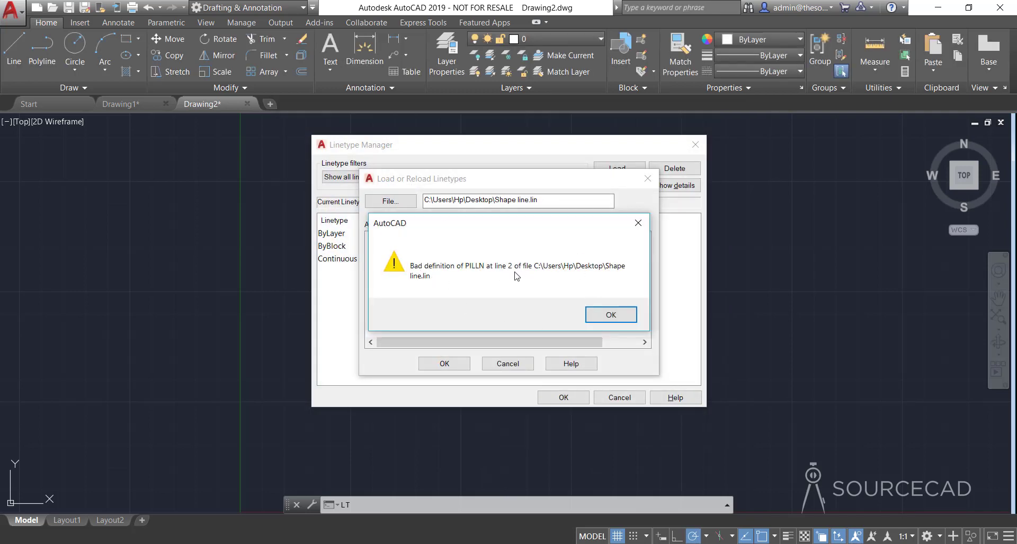
{"action": "left_click", "coordinate": [604, 319]}
{"action": "left_click", "coordinate": [507, 364]}
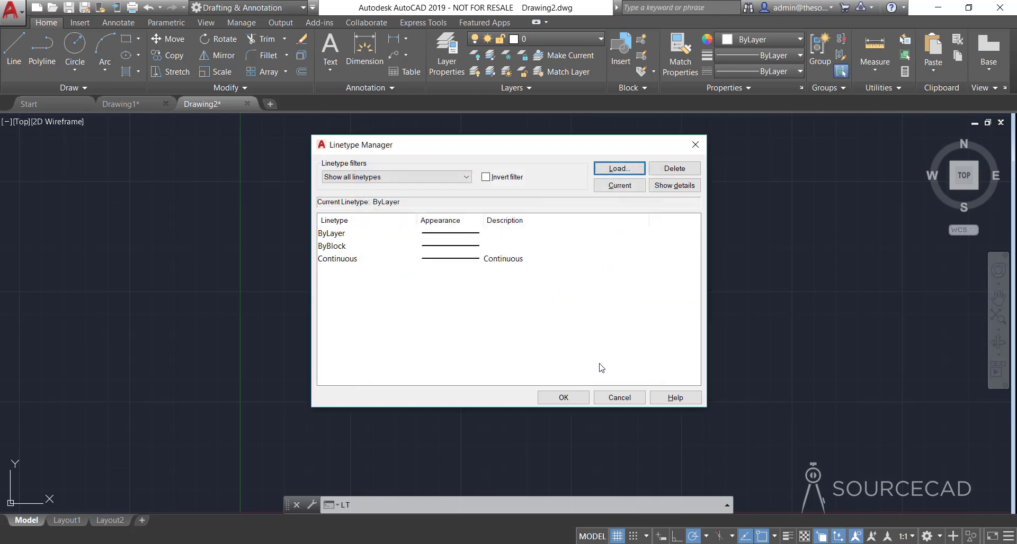
{"action": "left_click", "coordinate": [619, 398]}
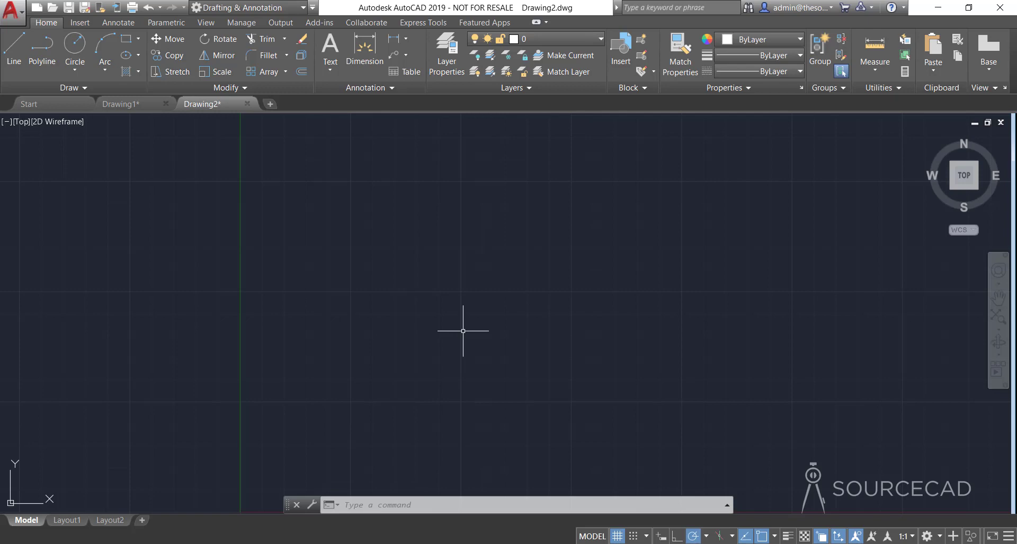
Open the Shape line file from the desktop in Notepad and examine the PILL shape reference in its linetype definition
{"action": "left_click", "coordinate": [937, 8]}
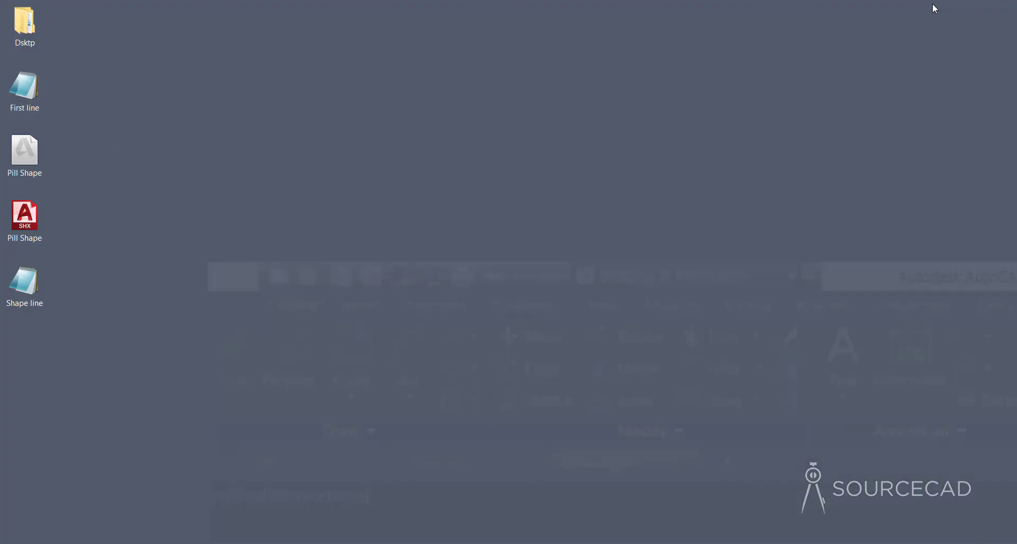
{"action": "double_click", "coordinate": [27, 289]}
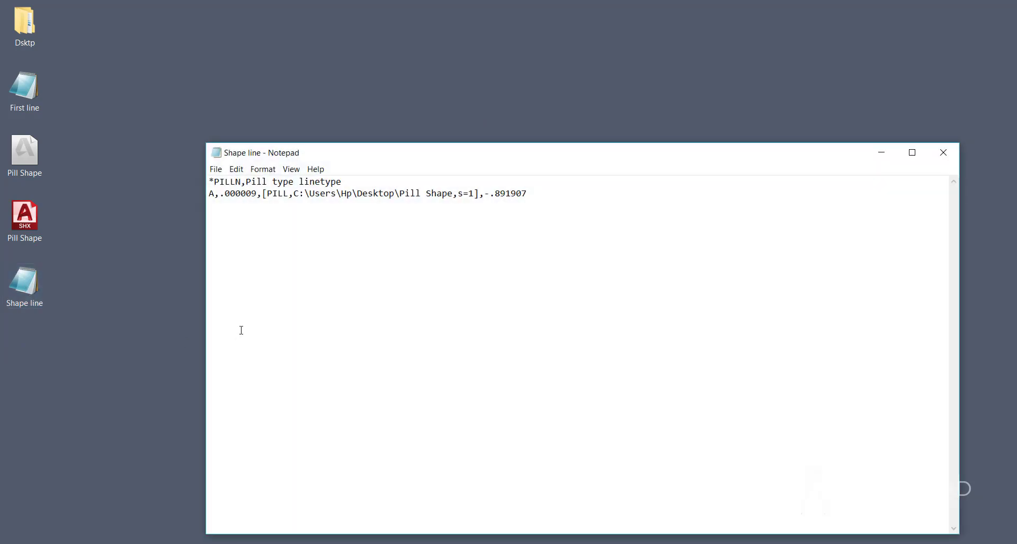
{"action": "left_click_drag", "start_coordinate": [333, 145], "coordinate": [338, 117]}
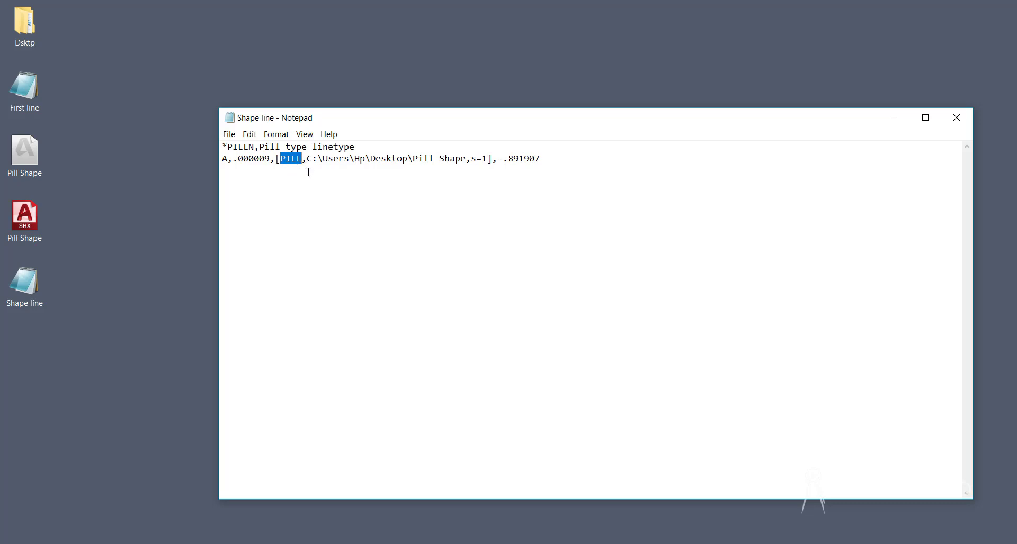
{"action": "left_click", "coordinate": [965, 120]}
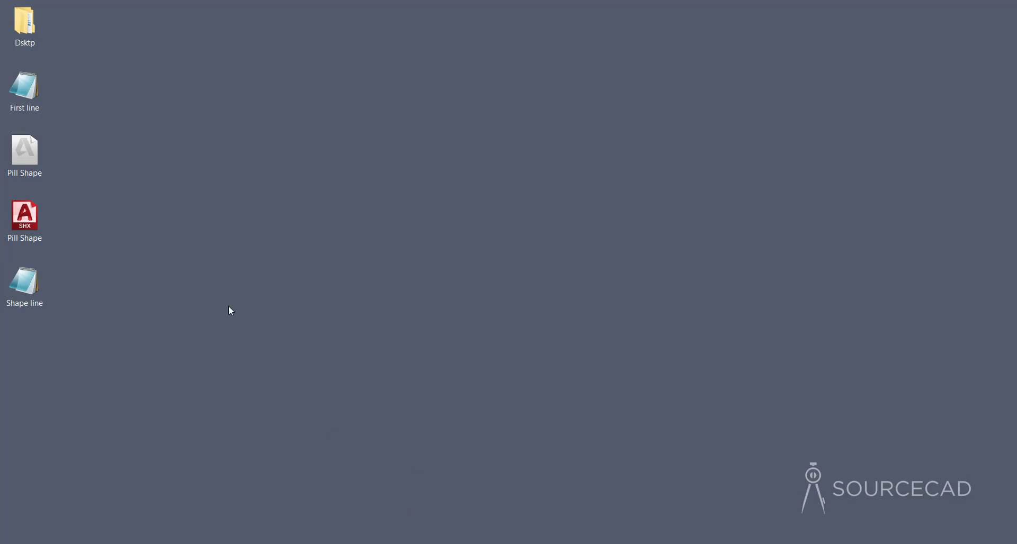
Switch back to Drawing2 in AutoCAD and compile the Pill Shape .shp file from the Desktop
{"action": "mouse_move", "coordinate": [32, 159]}
{"action": "mouse_move", "coordinate": [388, 518]}
{"action": "left_click", "coordinate": [423, 500]}
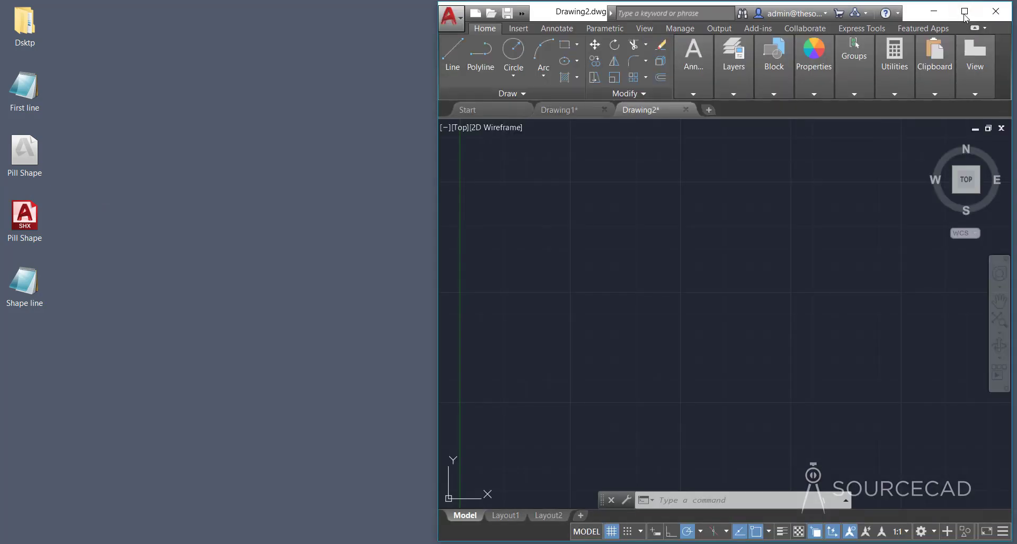
{"action": "left_click", "coordinate": [965, 15]}
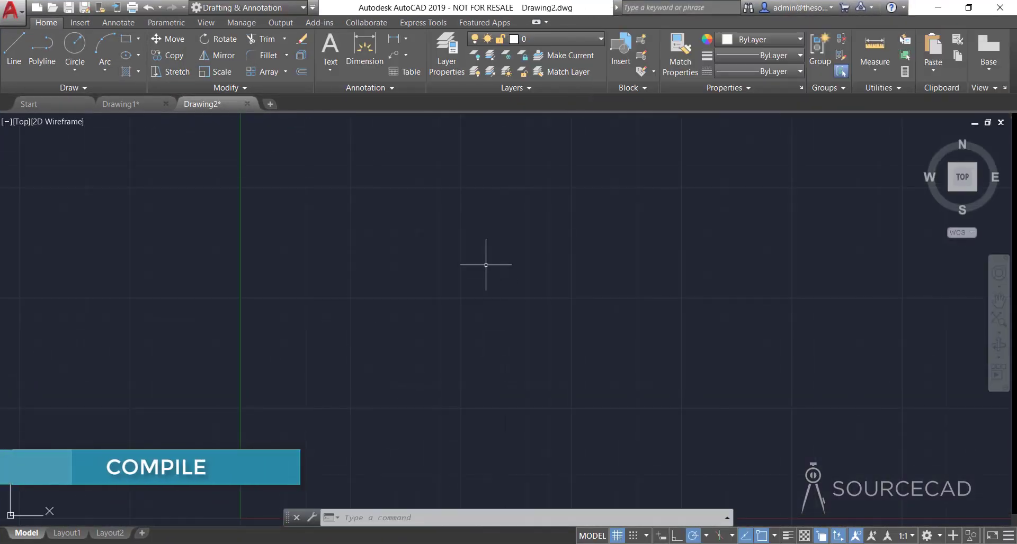
{"action": "type", "text": "COMPILE"}
{"action": "key", "text": "Return"}
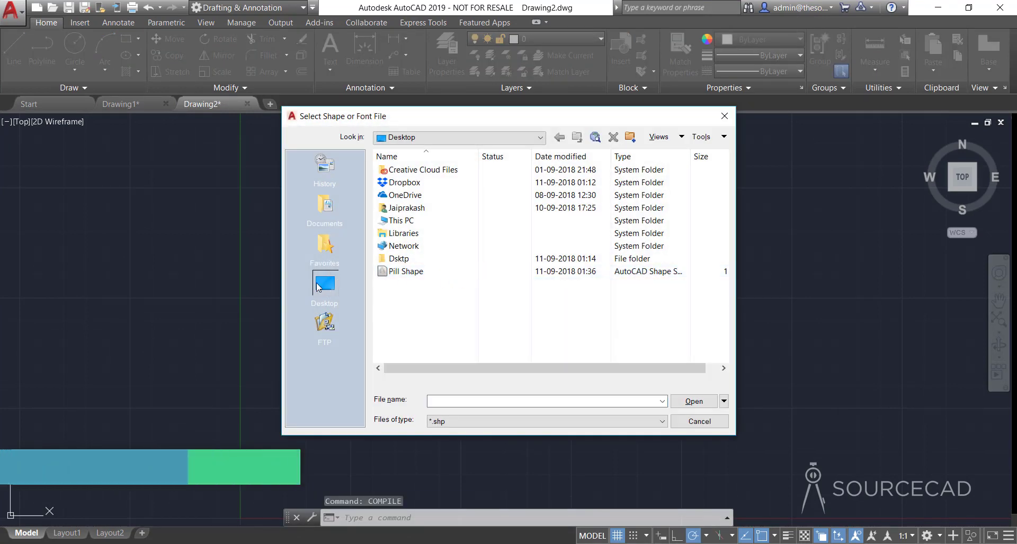
{"action": "left_click", "coordinate": [409, 273]}
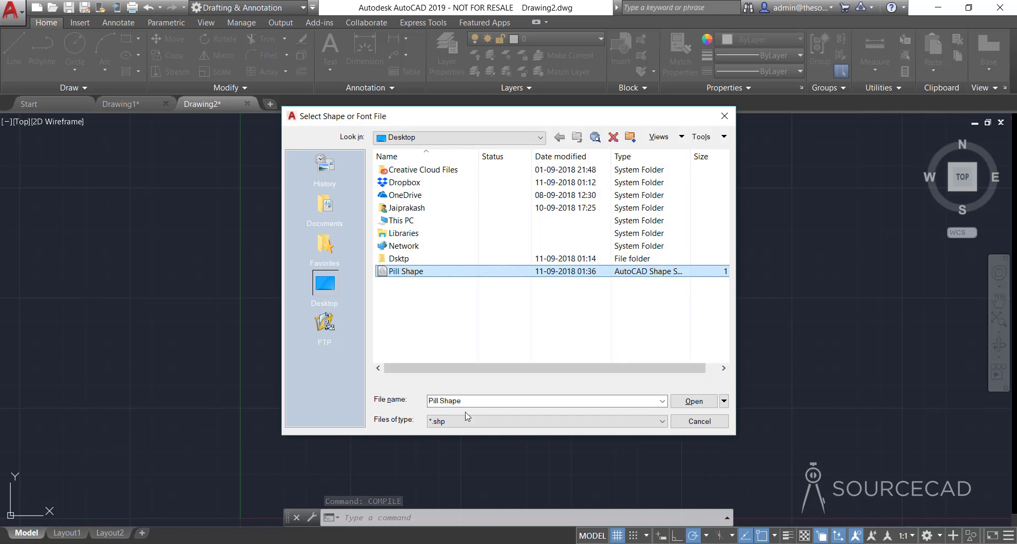
{"action": "left_click", "coordinate": [695, 402]}
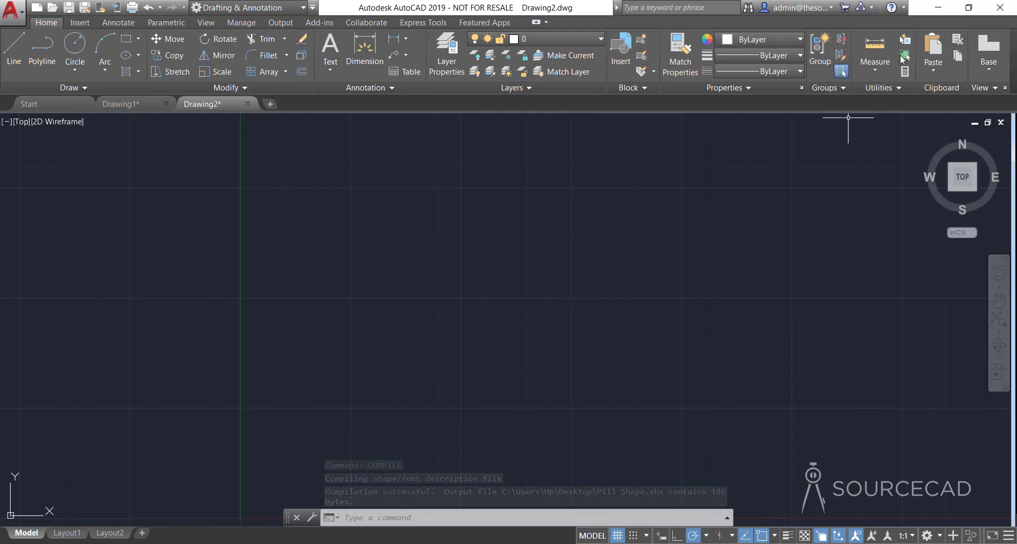
Check the desktop for the compiled Pill Shape SHX file and return to Drawing2 in AutoCAD
{"action": "left_click", "coordinate": [928, 12]}
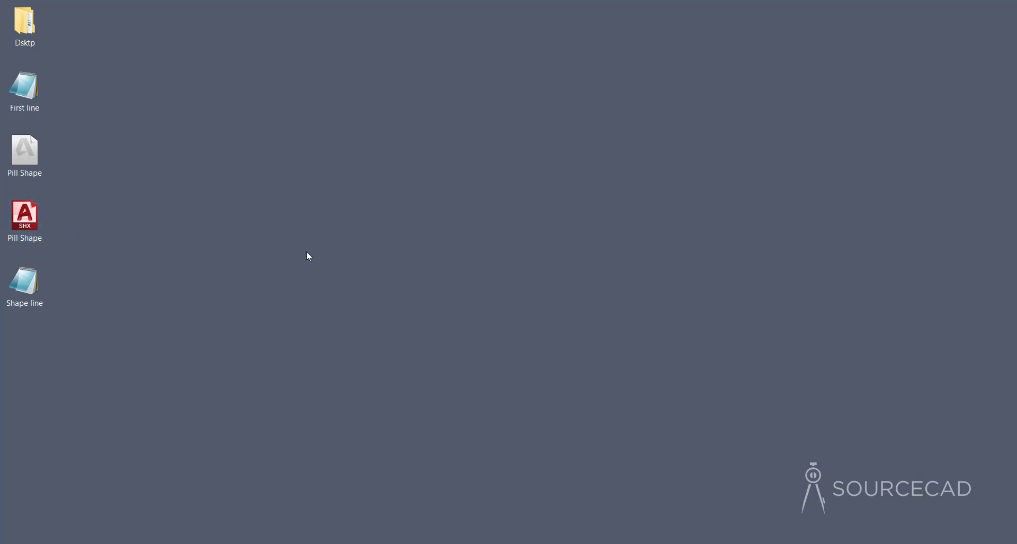
{"action": "mouse_move", "coordinate": [387, 541]}
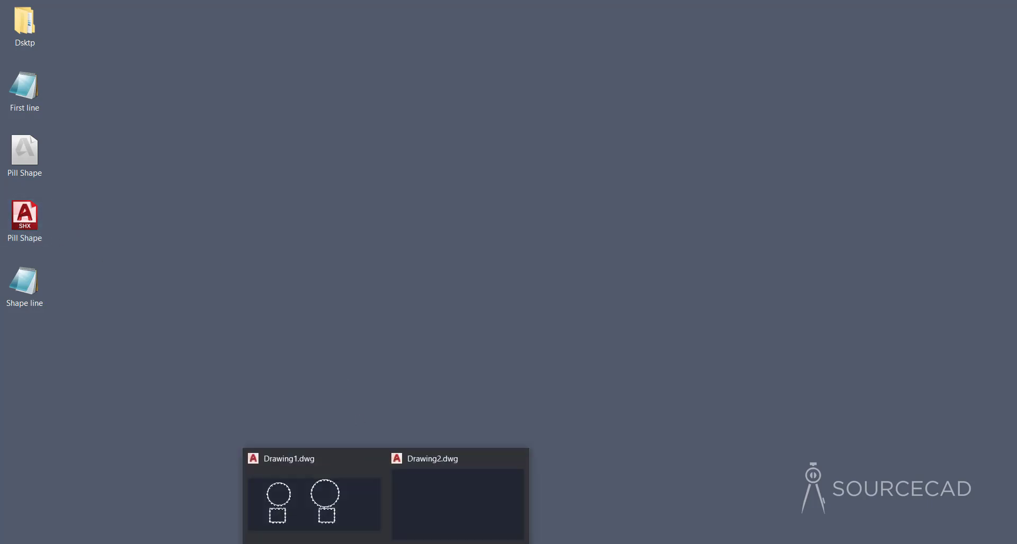
{"action": "left_click", "coordinate": [475, 517]}
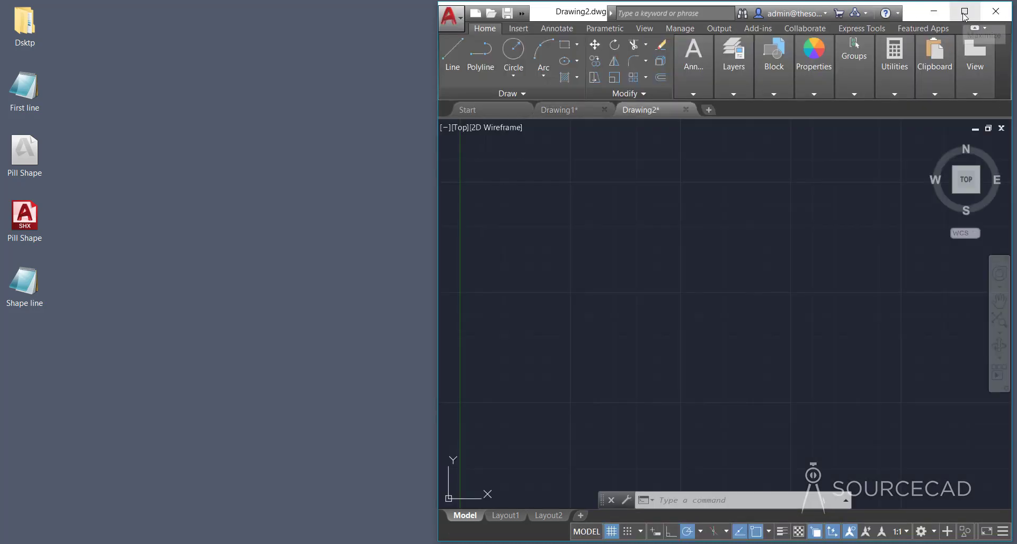
{"action": "left_click", "coordinate": [964, 14]}
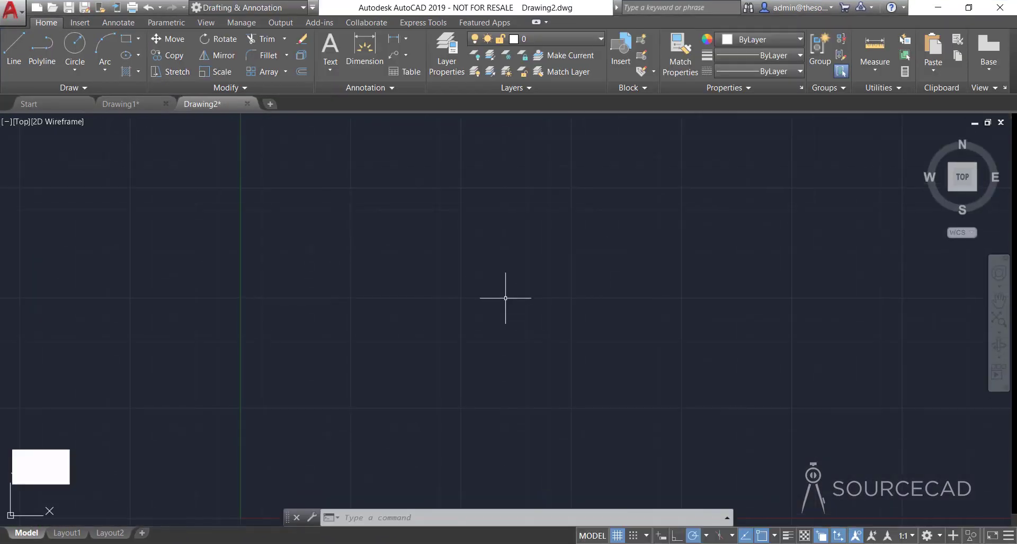
Load the compiled Pill Shape .shx file from the Desktop into Drawing2 and switch to the desktop
{"action": "type", "text": "lo"}
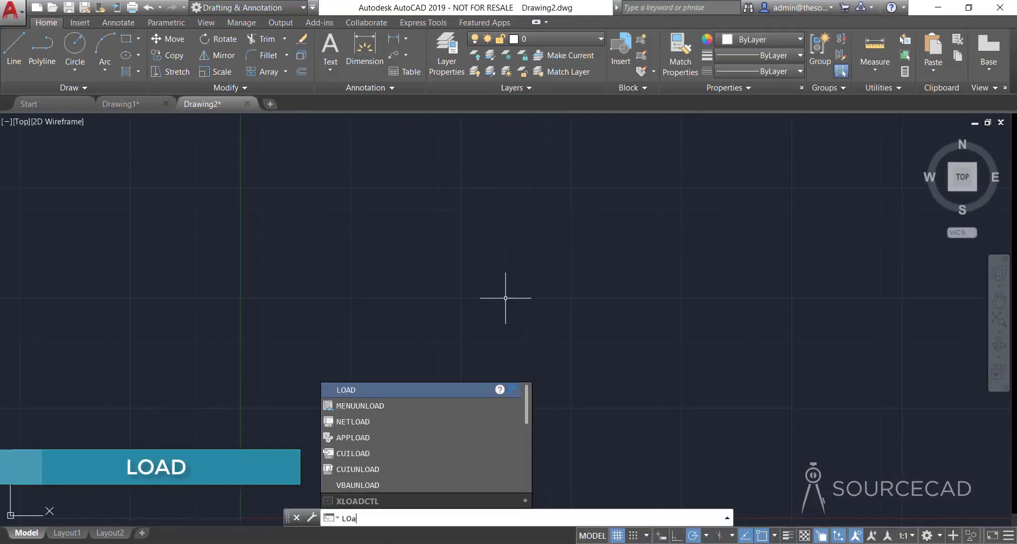
{"action": "type", "text": "ad"}
{"action": "key", "text": "Return"}
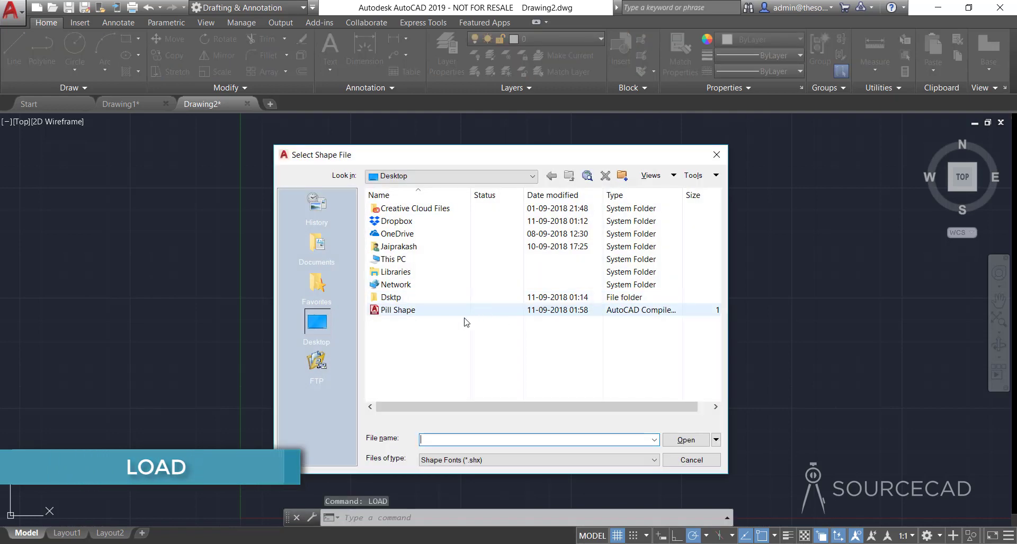
{"action": "left_click", "coordinate": [430, 311]}
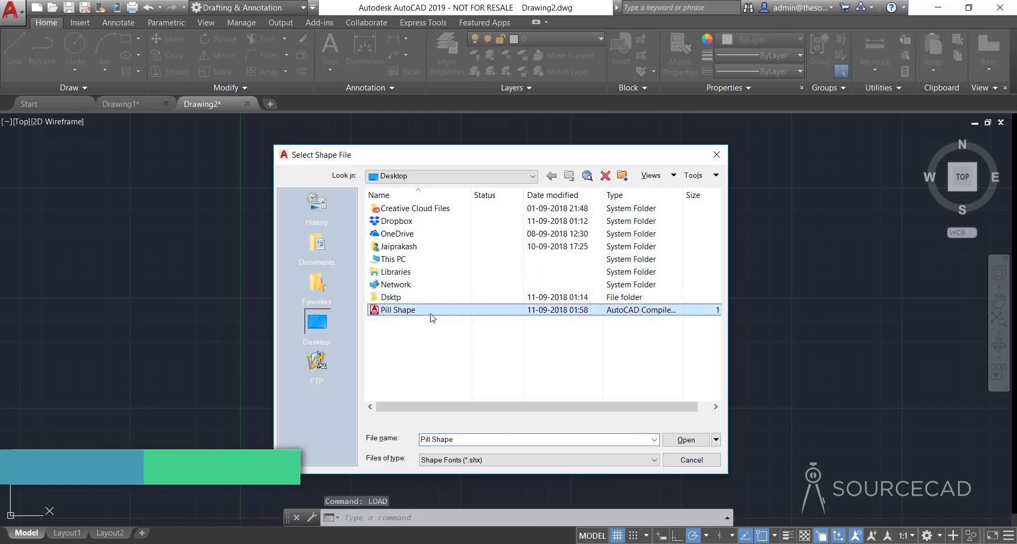
{"action": "left_click", "coordinate": [685, 441]}
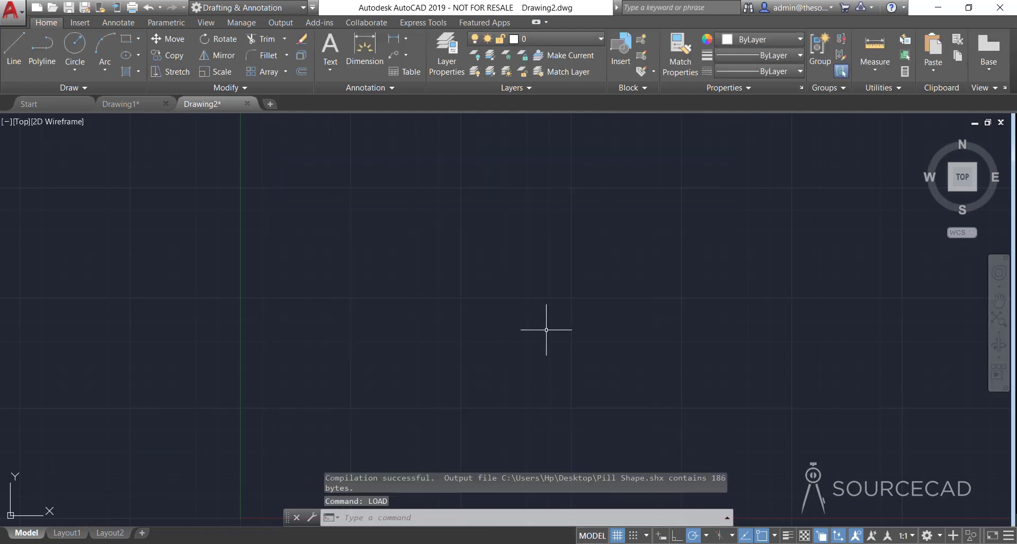
{"action": "left_click", "coordinate": [936, 8]}
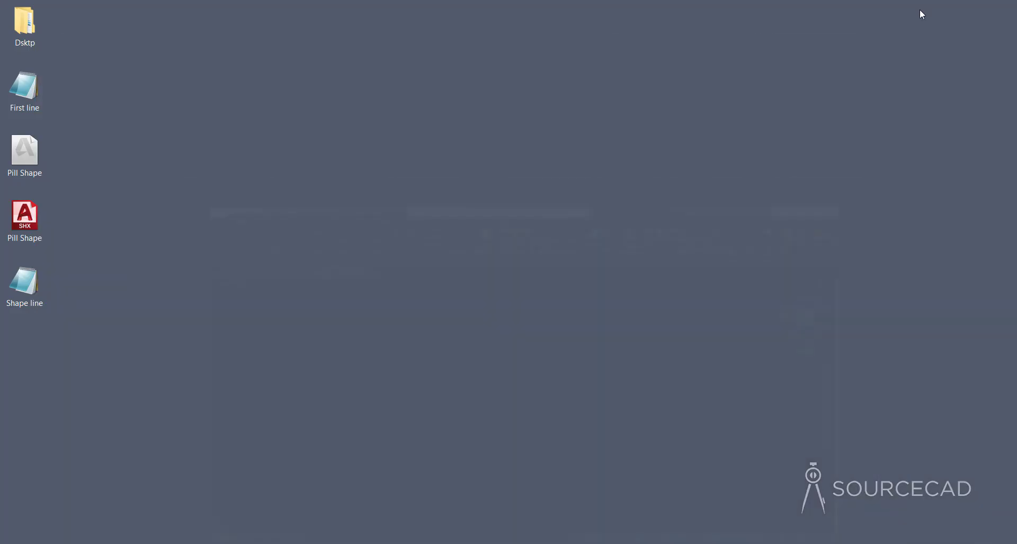
Open the Pill Shape .shp file from the desktop in Notepad, check its shape name, and return to Drawing2 in AutoCAD
{"action": "right_click", "coordinate": [41, 165]}
{"action": "left_click", "coordinate": [79, 204]}
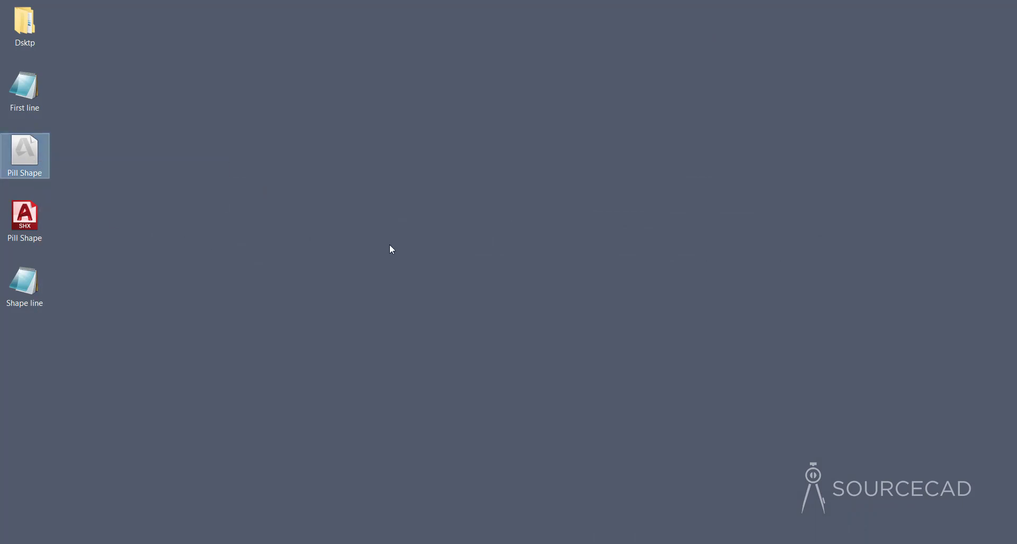
{"action": "left_click", "coordinate": [438, 212]}
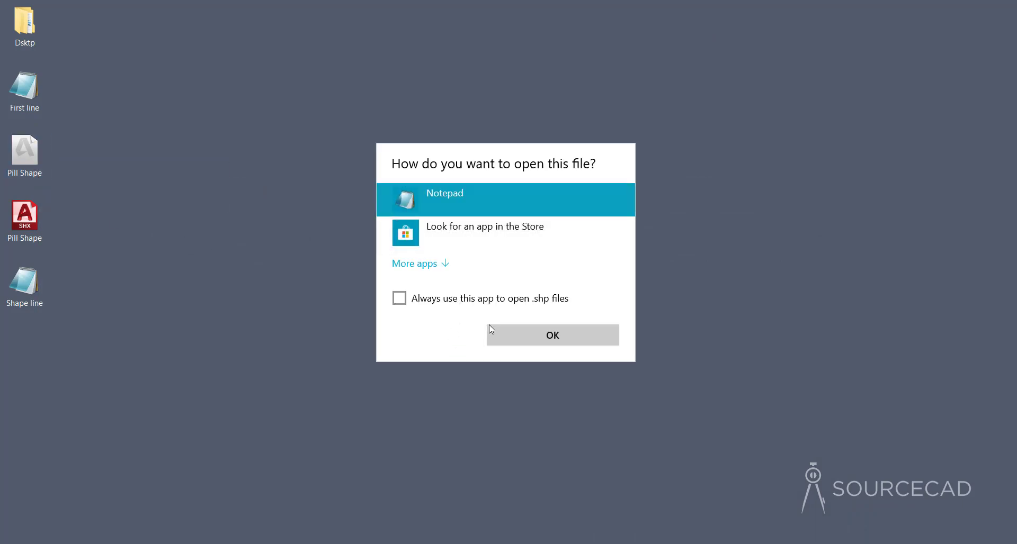
{"action": "left_click", "coordinate": [506, 328]}
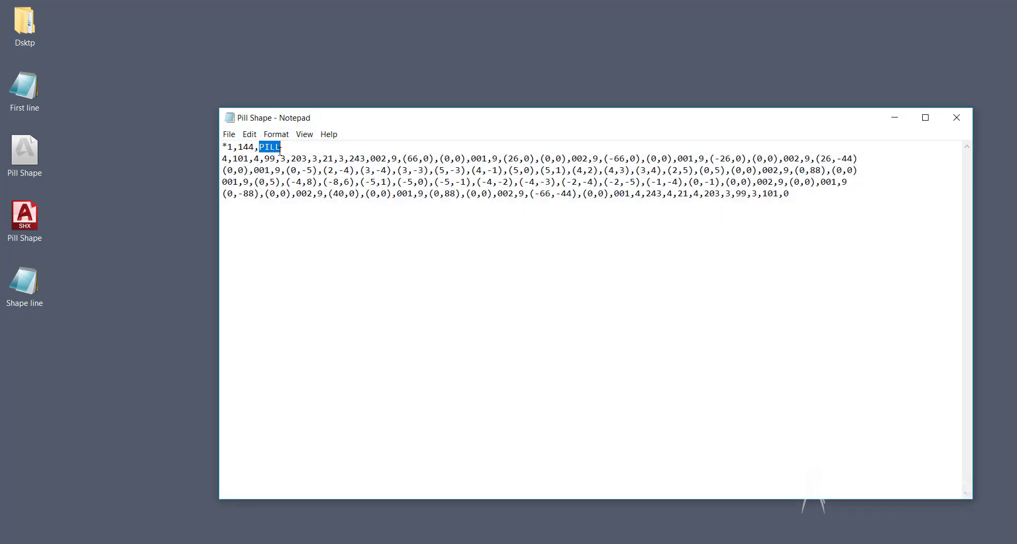
{"action": "left_click", "coordinate": [956, 117]}
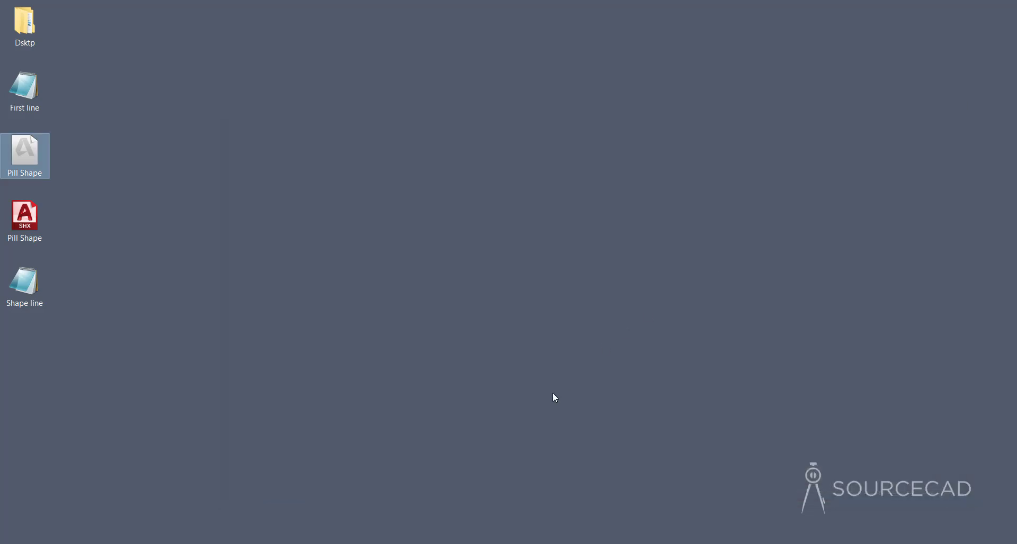
{"action": "left_click", "coordinate": [498, 499]}
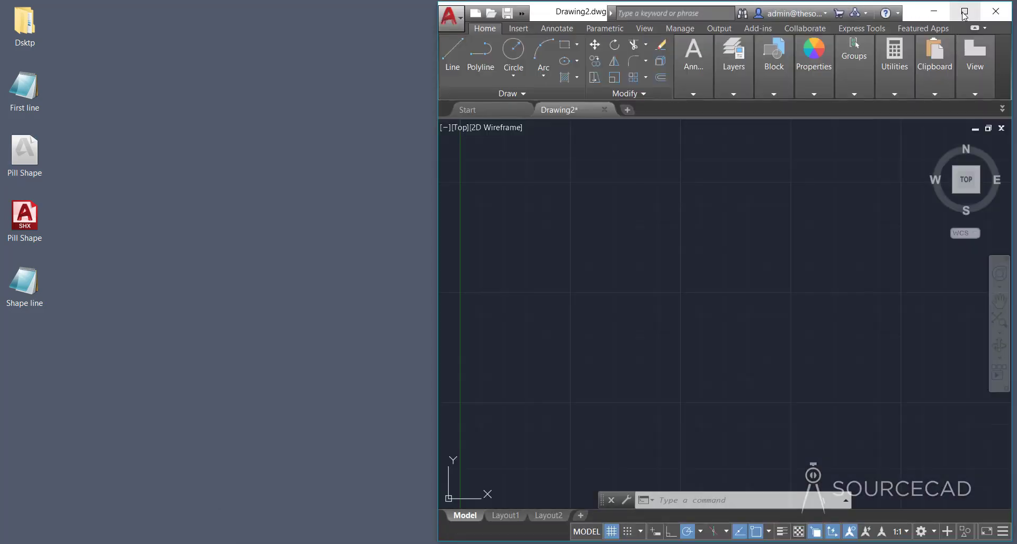
{"action": "left_click", "coordinate": [964, 12]}
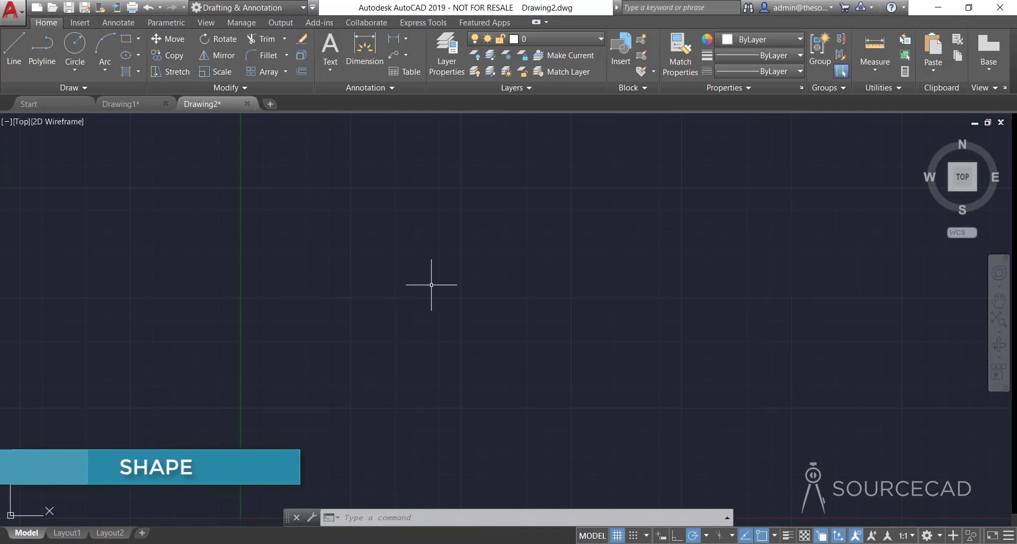
Insert the PILL shape in the empty drawing area with height 1 and rotation angle 0, and inspect its outline
{"action": "type", "text": "shape"}
{"action": "key", "text": "Return"}
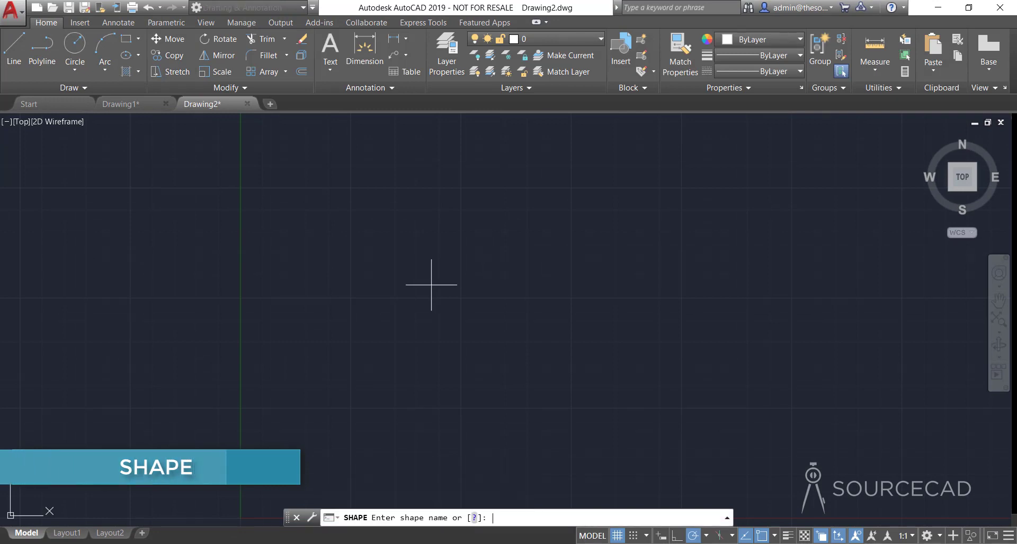
{"action": "type", "text": "pill"}
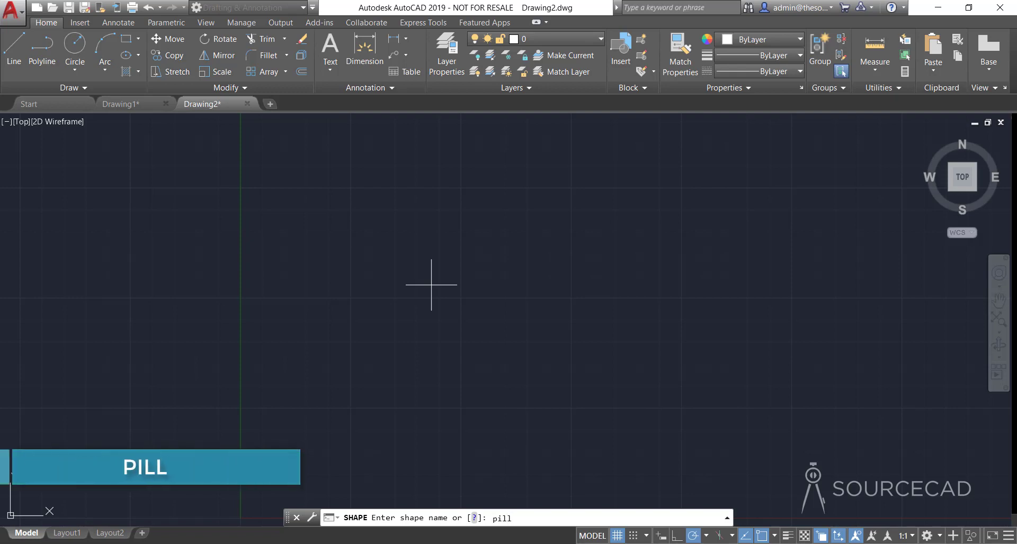
{"action": "key", "text": "Return"}
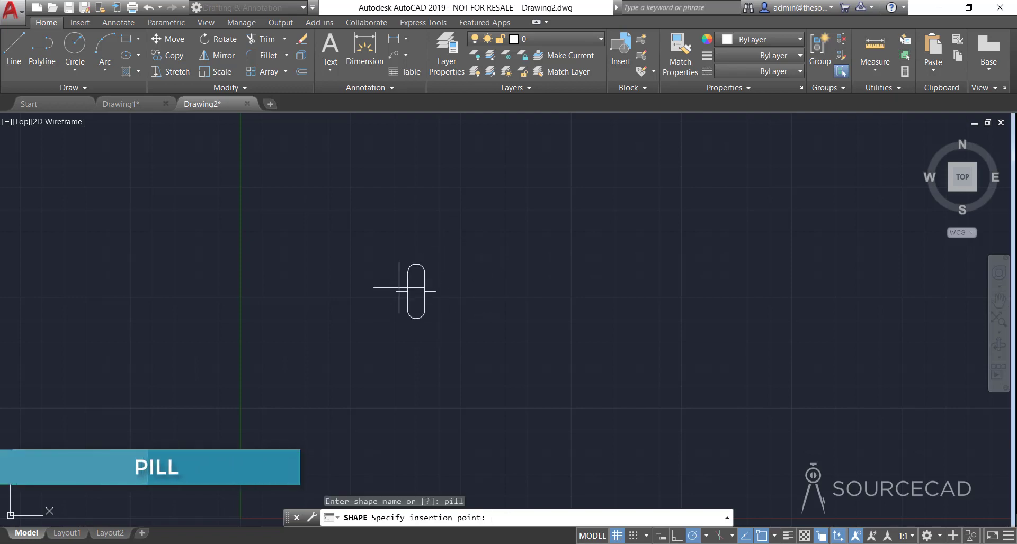
{"action": "left_click", "coordinate": [393, 295]}
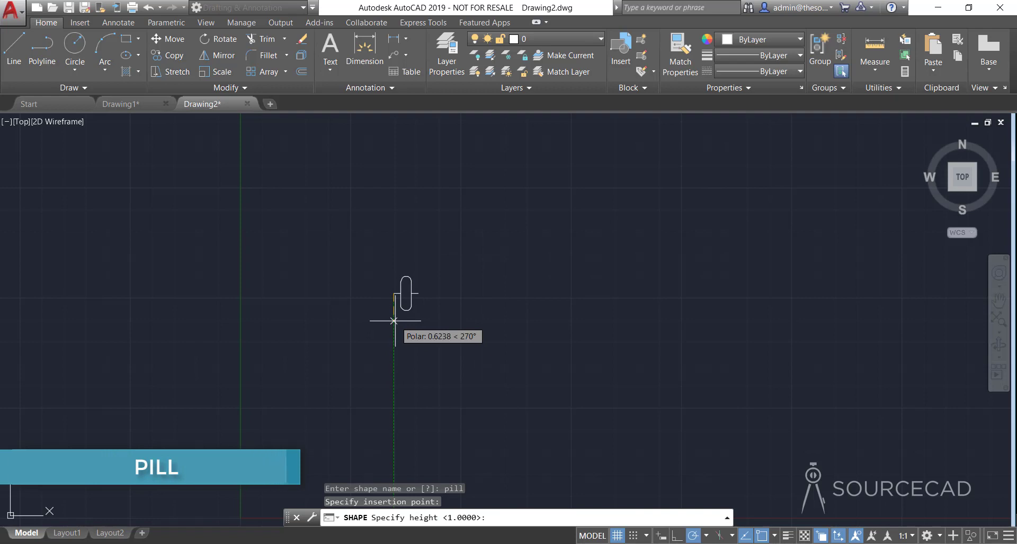
{"action": "key", "text": "Return"}
{"action": "key", "text": "Return"}
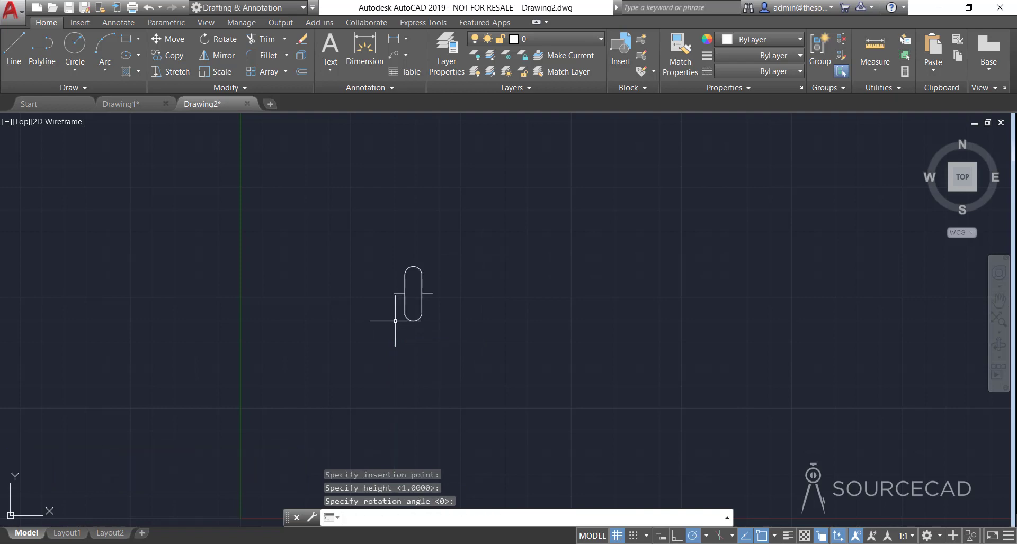
{"action": "scroll", "coordinate": [416, 295], "scroll_direction": "up", "scroll_amount": 5}
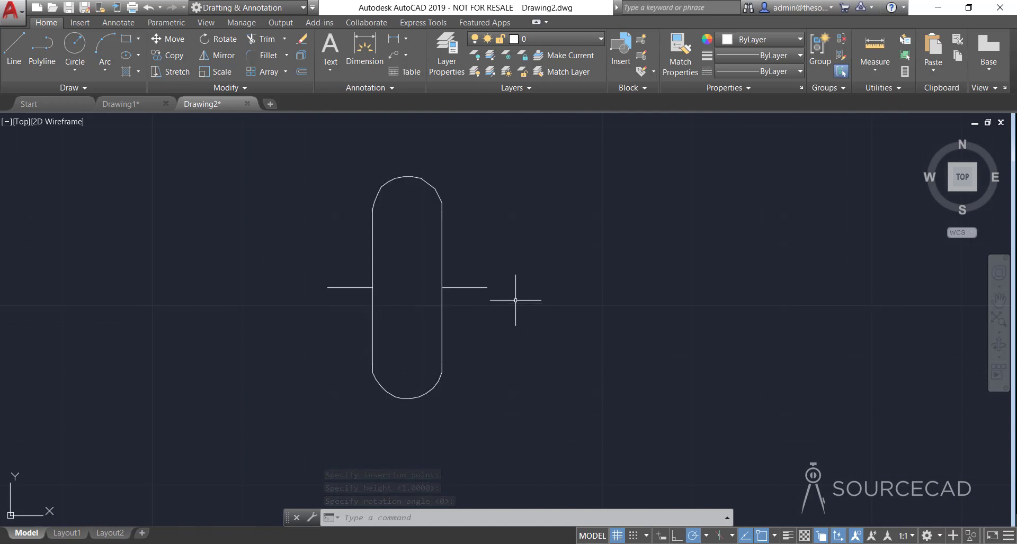
{"action": "scroll", "coordinate": [517, 302], "scroll_direction": "down", "scroll_amount": 4}
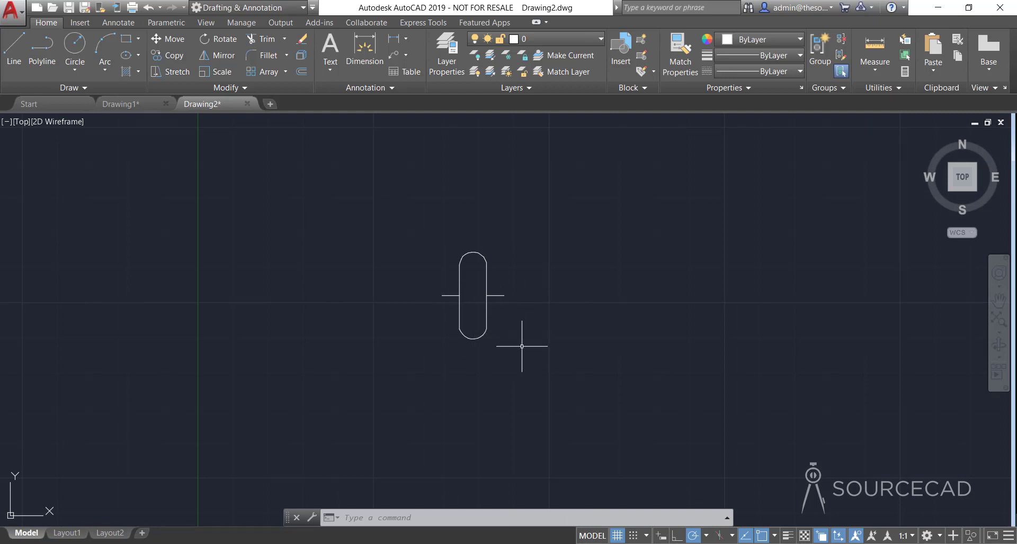
Erase the inserted pill shape from the drawing
{"action": "left_click", "coordinate": [481, 276]}
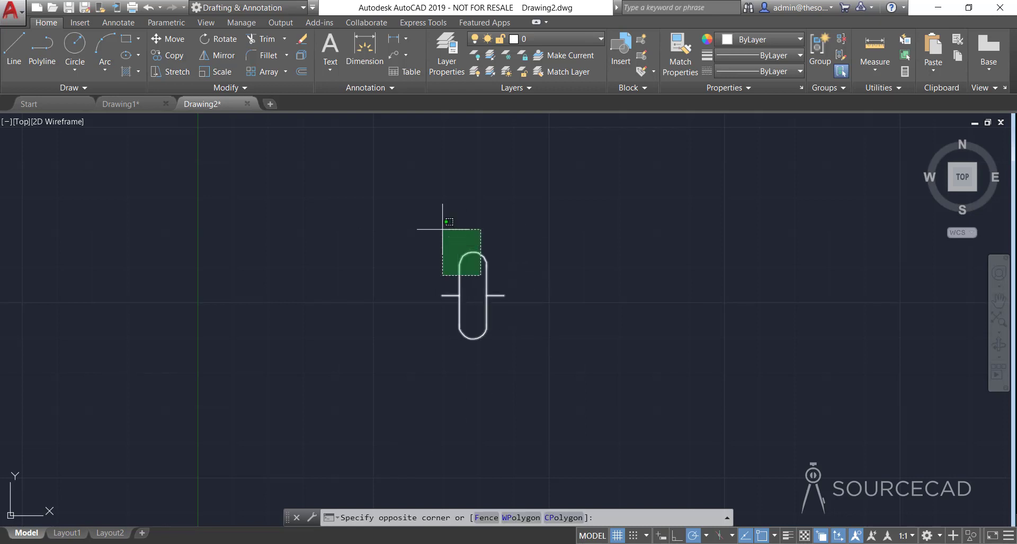
{"action": "left_click", "coordinate": [450, 297]}
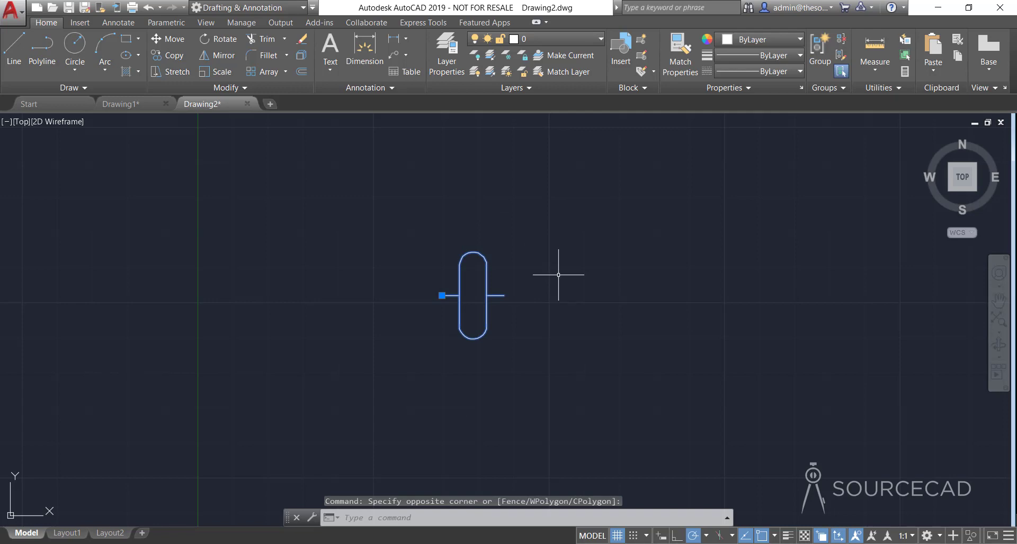
{"action": "key", "text": "Delete"}
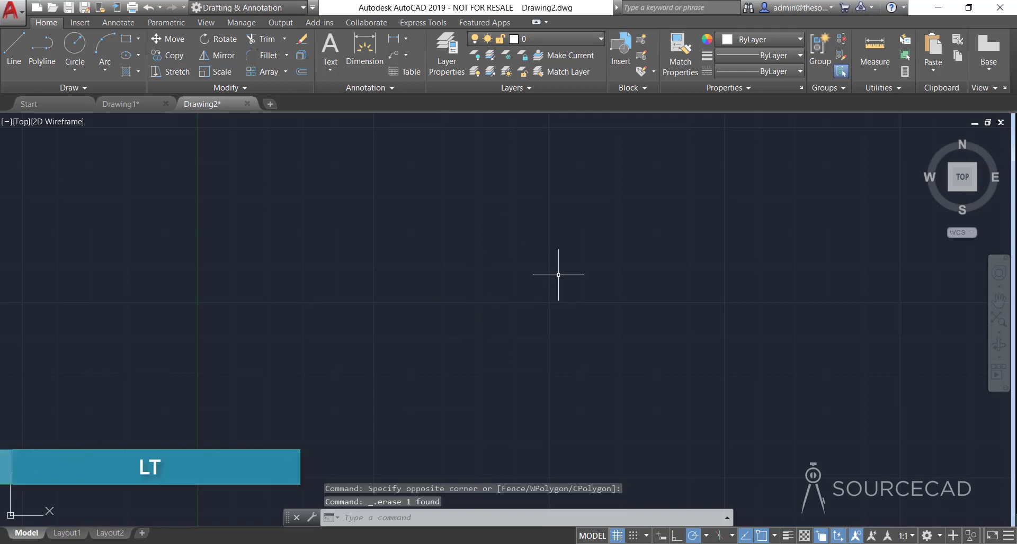
Load the PILLN linetype into Drawing2 from the Shape line .lin file on the Desktop
{"action": "type", "text": "LT"}
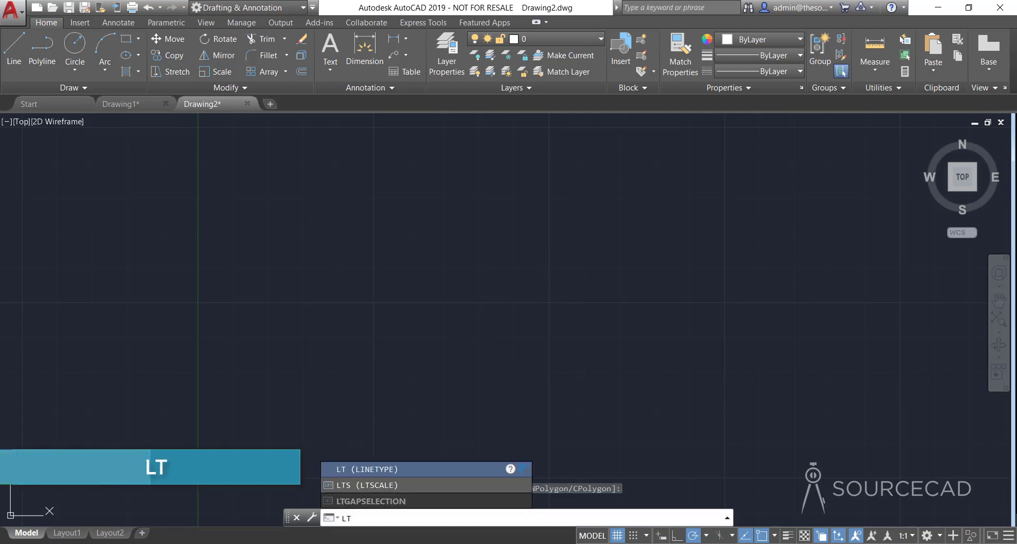
{"action": "key", "text": "Return"}
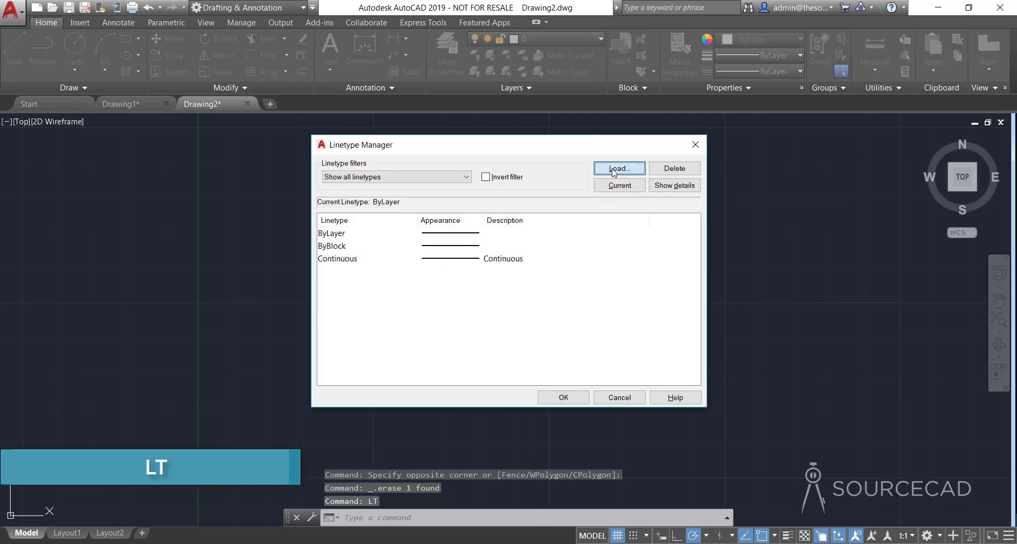
{"action": "left_click", "coordinate": [613, 169]}
{"action": "left_click", "coordinate": [391, 200]}
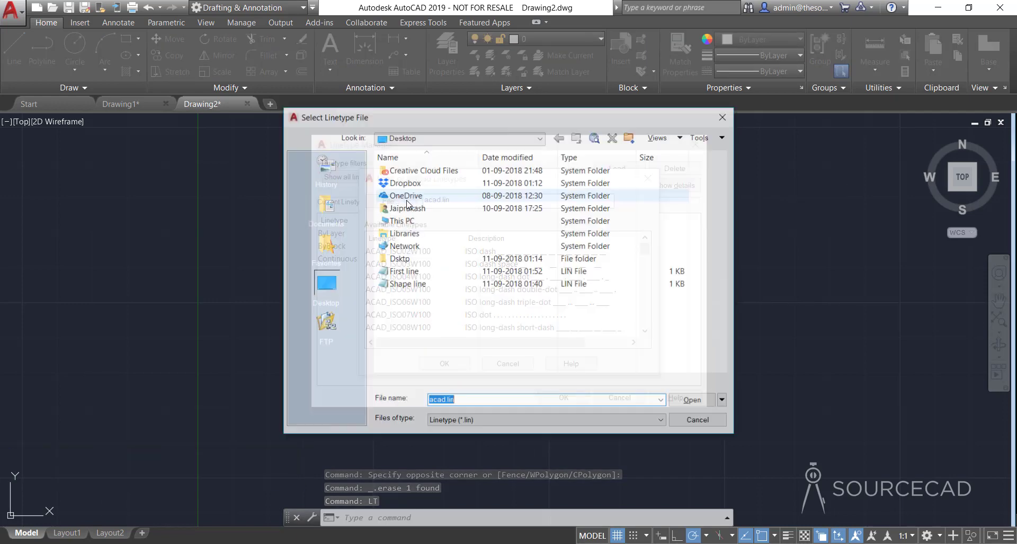
{"action": "left_click", "coordinate": [405, 284]}
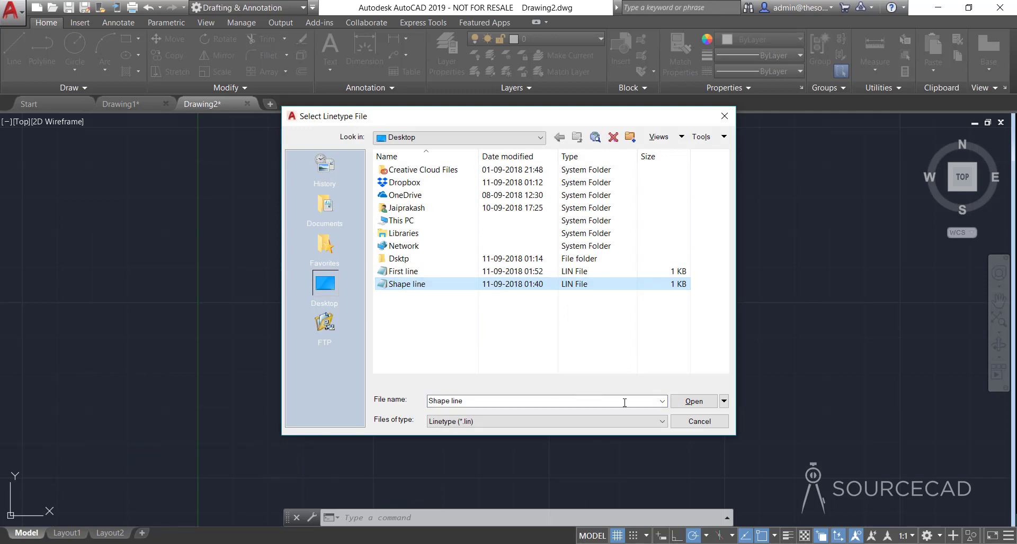
{"action": "left_click", "coordinate": [690, 402]}
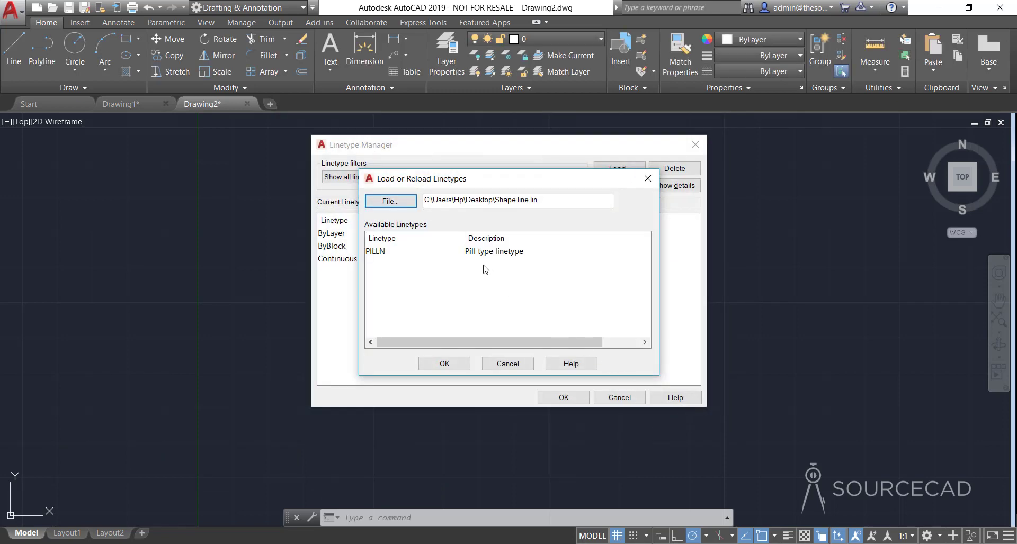
{"action": "left_click", "coordinate": [391, 254]}
{"action": "left_click", "coordinate": [445, 365]}
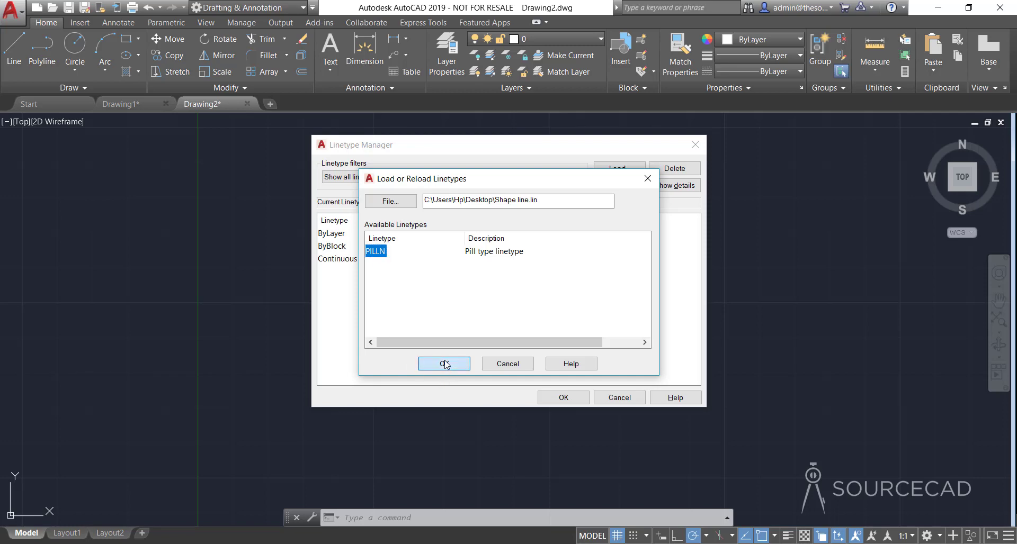
{"action": "left_click", "coordinate": [563, 398]}
Draw a large circle by center and radius in the empty area above the X axis, with its outline crossing both axes
{"action": "scroll", "coordinate": [413, 286], "scroll_direction": "down", "scroll_amount": 5}
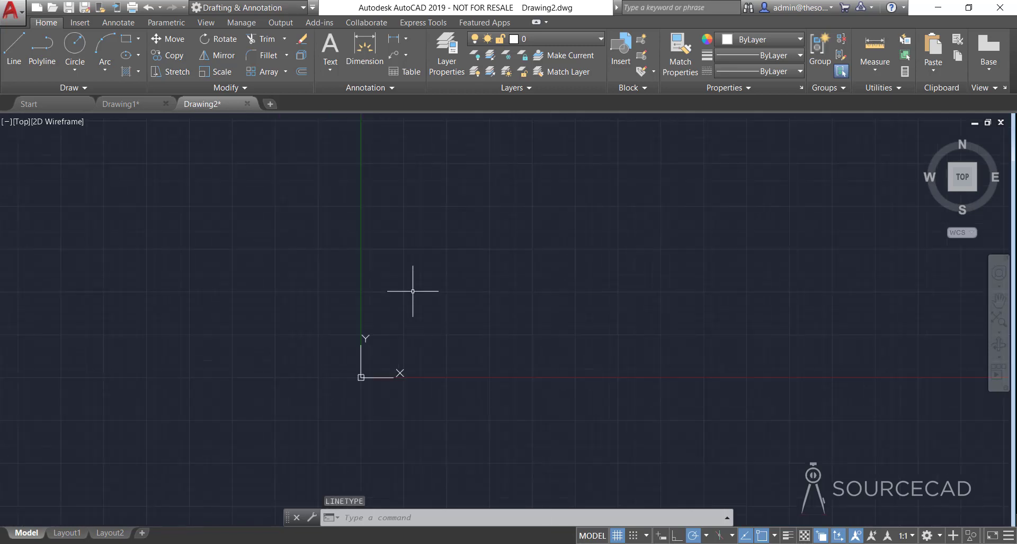
{"action": "left_click", "coordinate": [73, 49]}
{"action": "middle_click_drag", "start_coordinate": [448, 254], "coordinate": [249, 340]}
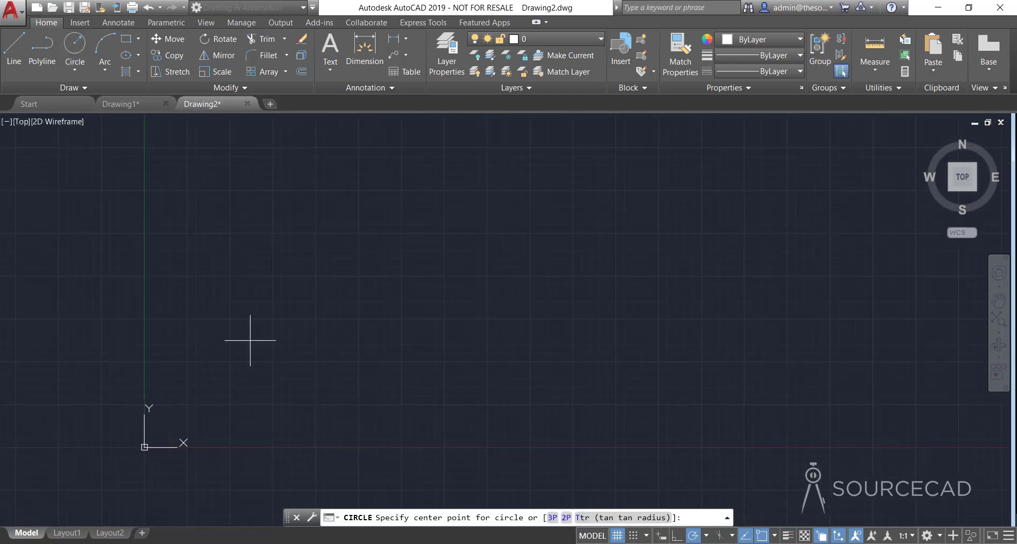
{"action": "left_click", "coordinate": [294, 320]}
{"action": "left_click", "coordinate": [404, 208]}
Assign the PILLN linetype to the circle and inspect the pill pattern along it
{"action": "left_click", "coordinate": [494, 271]}
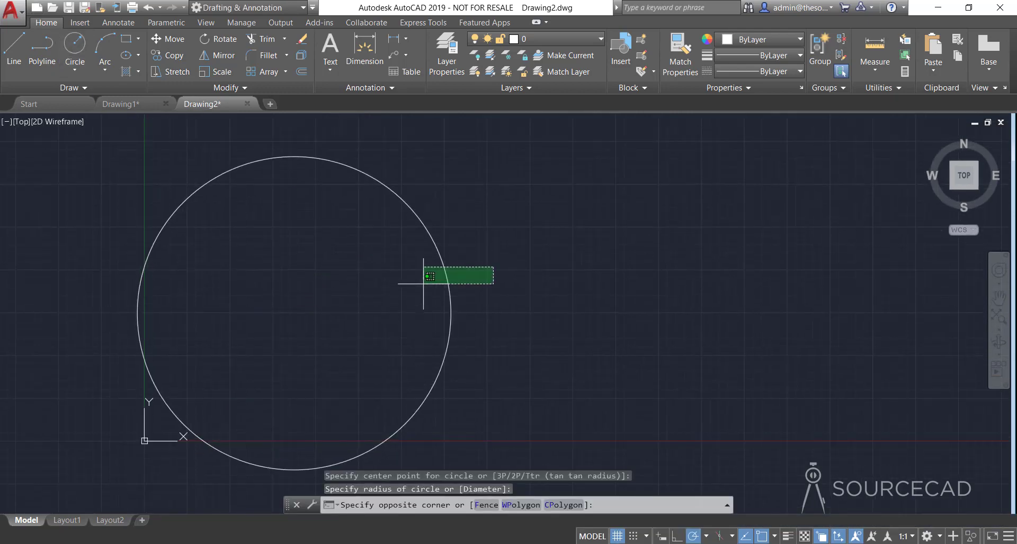
{"action": "left_click", "coordinate": [384, 304]}
{"action": "left_click", "coordinate": [730, 69]}
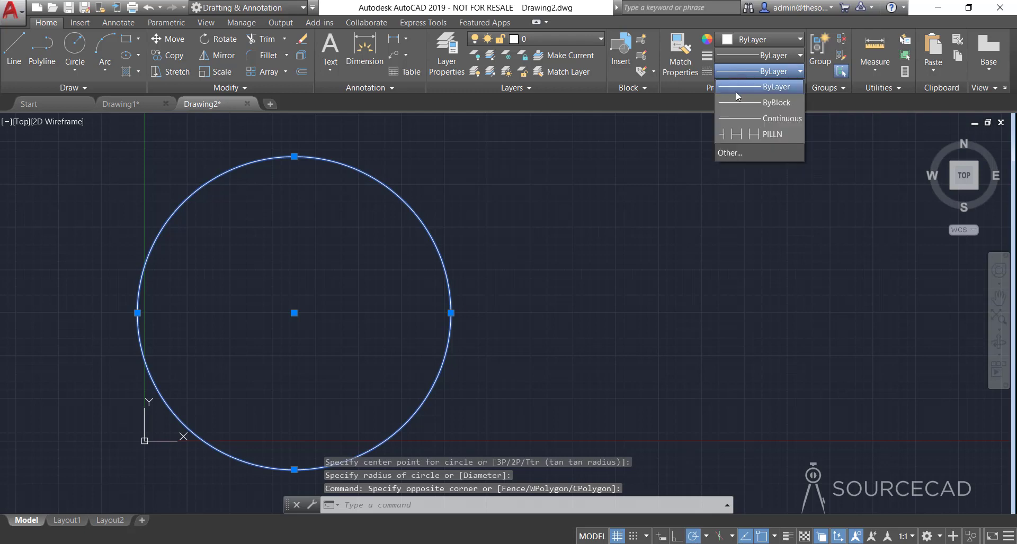
{"action": "left_click", "coordinate": [747, 137]}
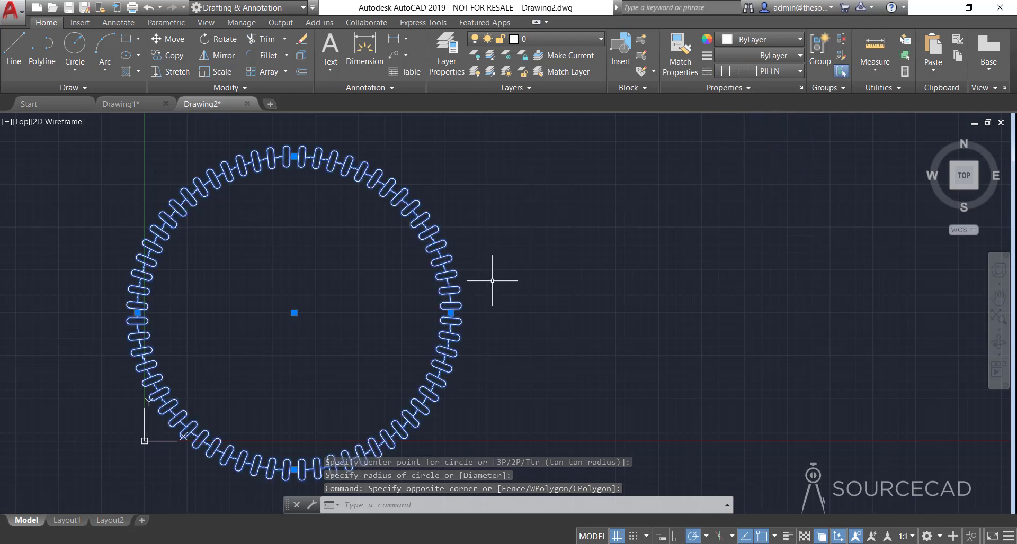
{"action": "key", "text": "Escape"}
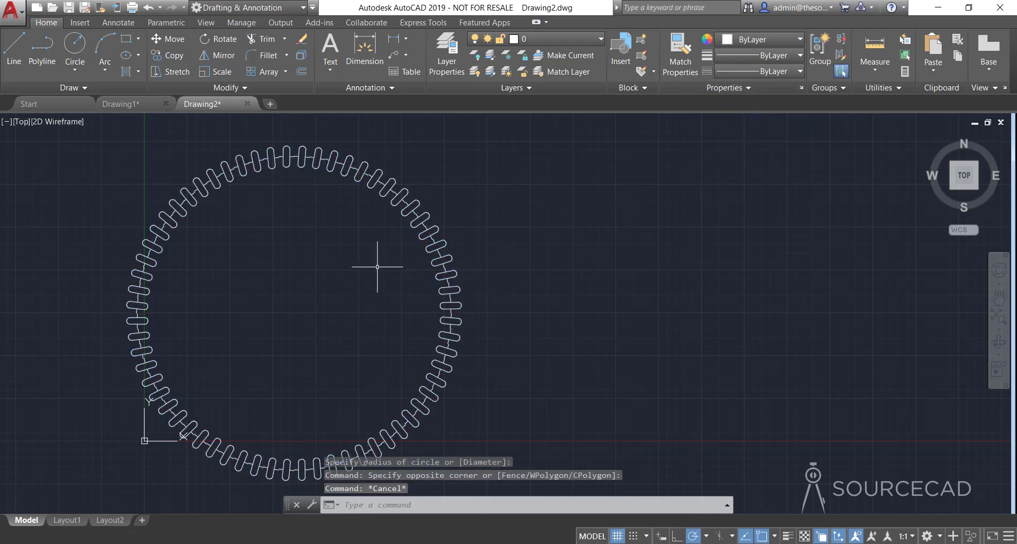
{"action": "scroll", "coordinate": [360, 302], "scroll_direction": "down", "scroll_amount": 1}
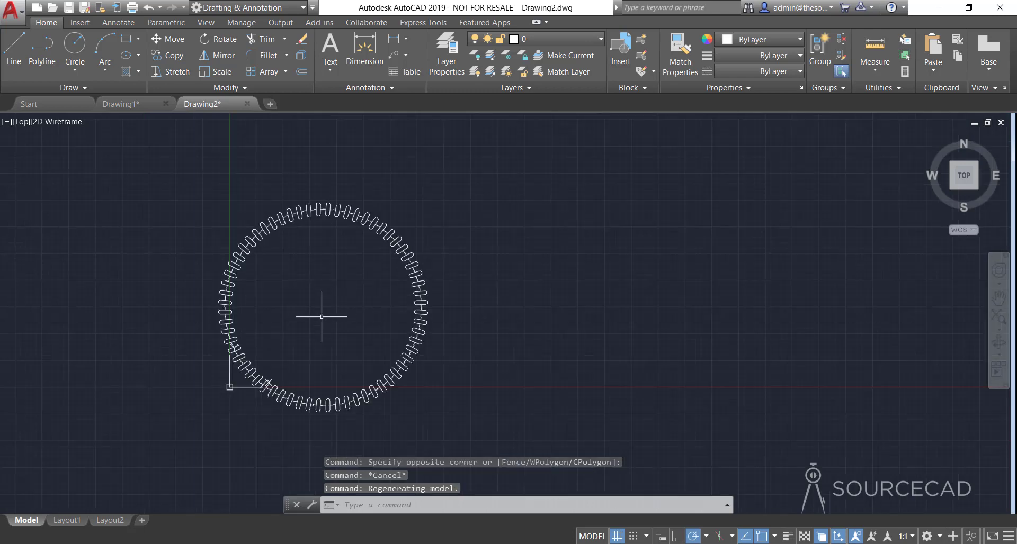
{"action": "middle_click_drag", "start_coordinate": [321, 317], "coordinate": [396, 323]}
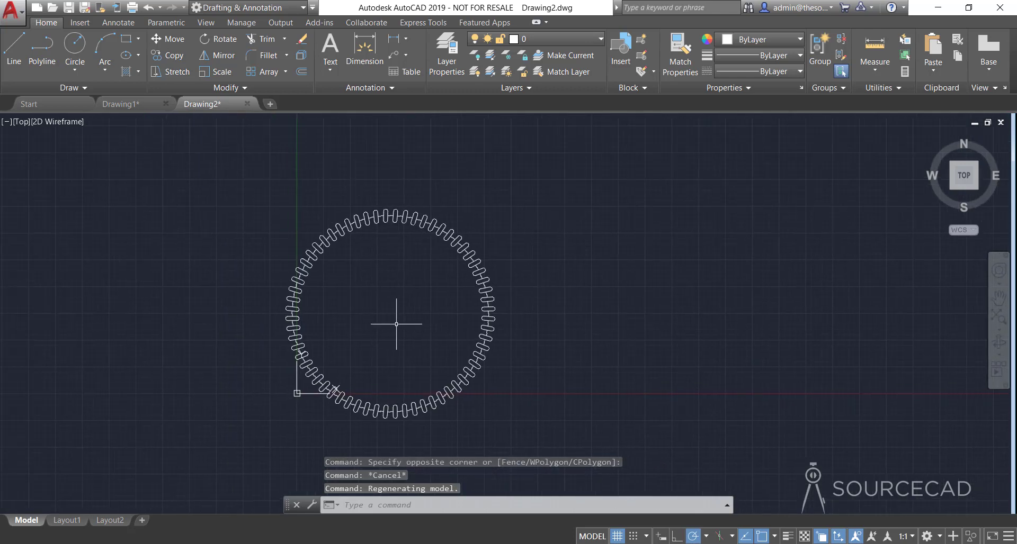